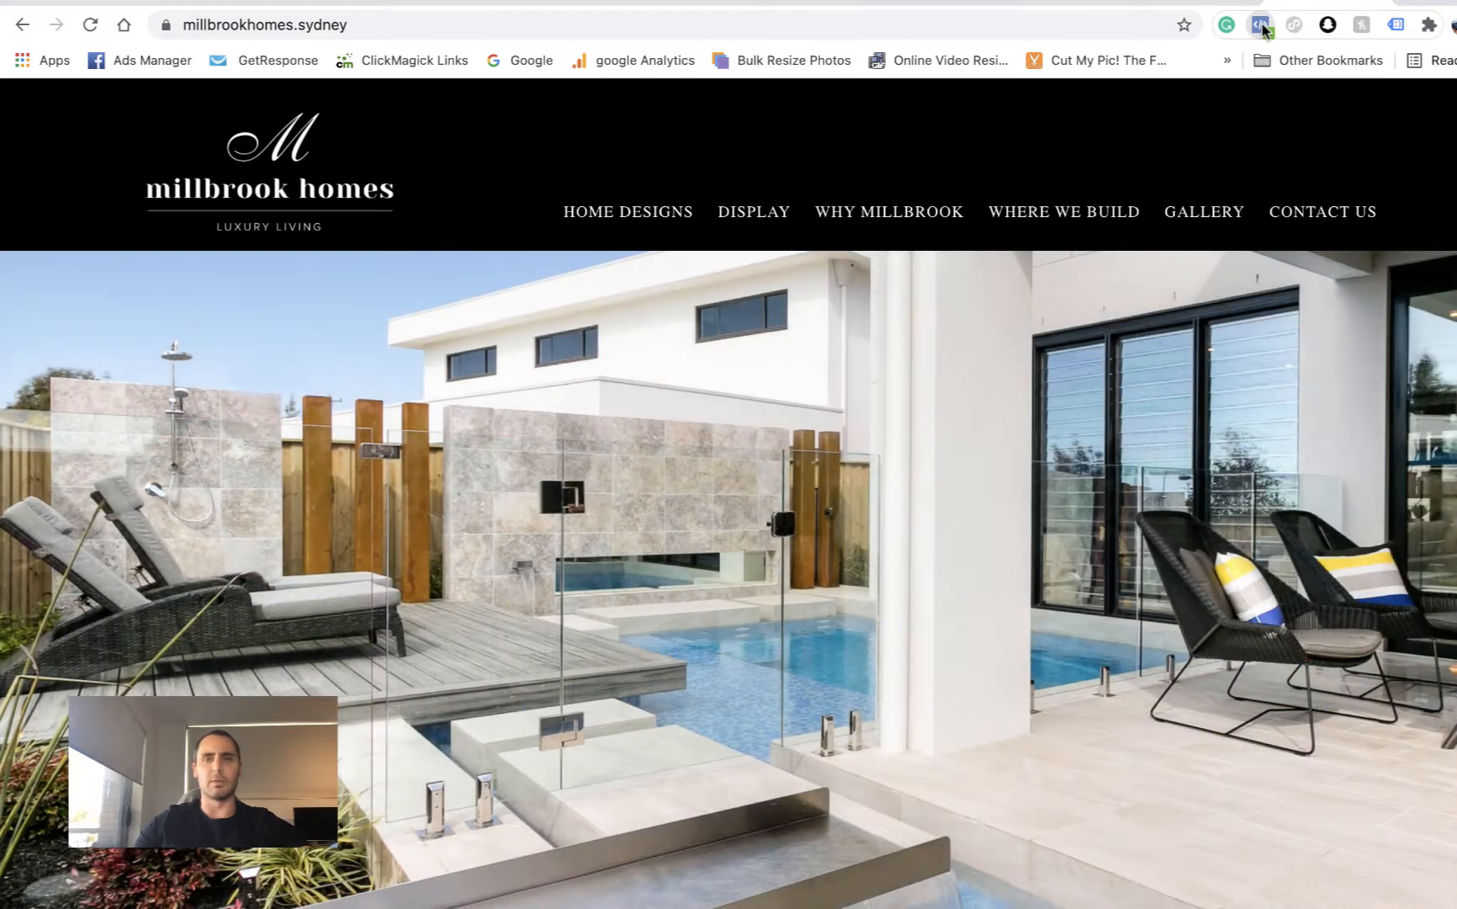
Check the Millbrook Homes website for an installed pixel with Facebook Pixel Helper, and switch to Ads Manager.
left_click(1261, 27)
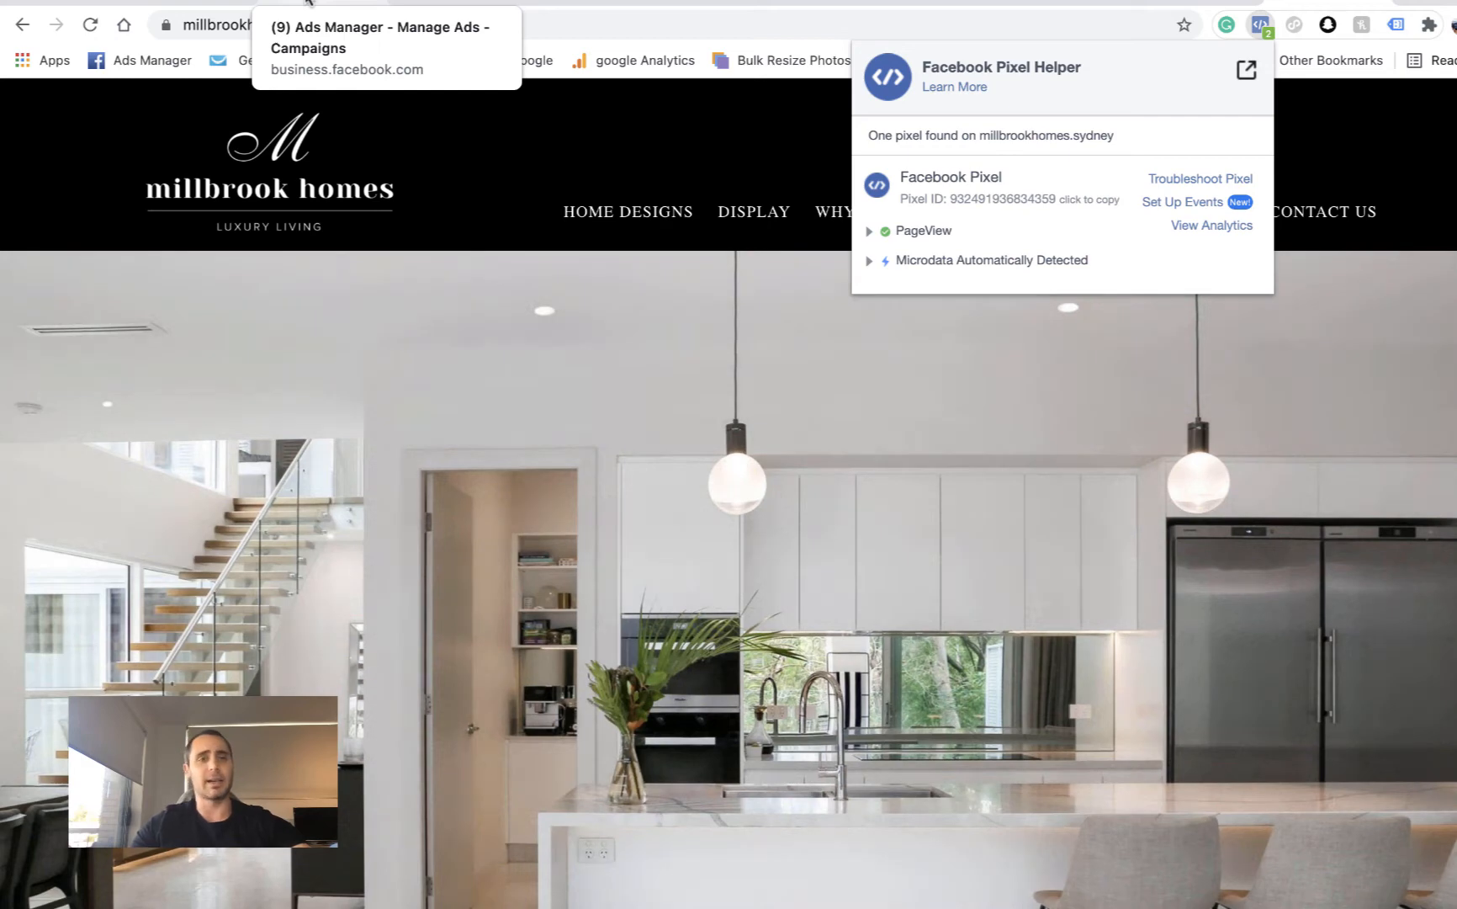
left_click(309, 1)
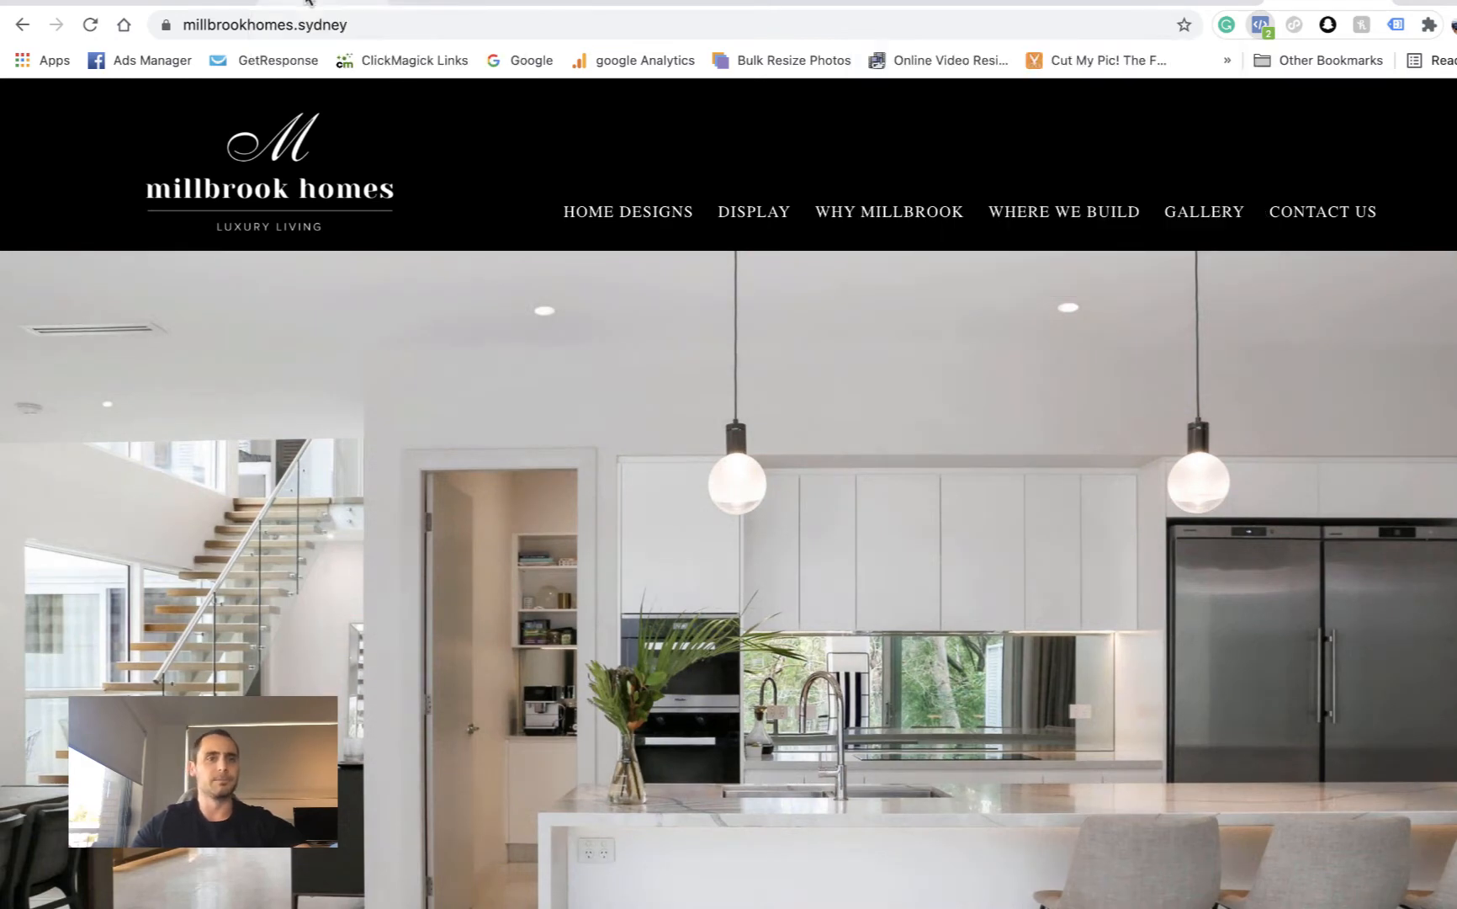
left_click(309, 2)
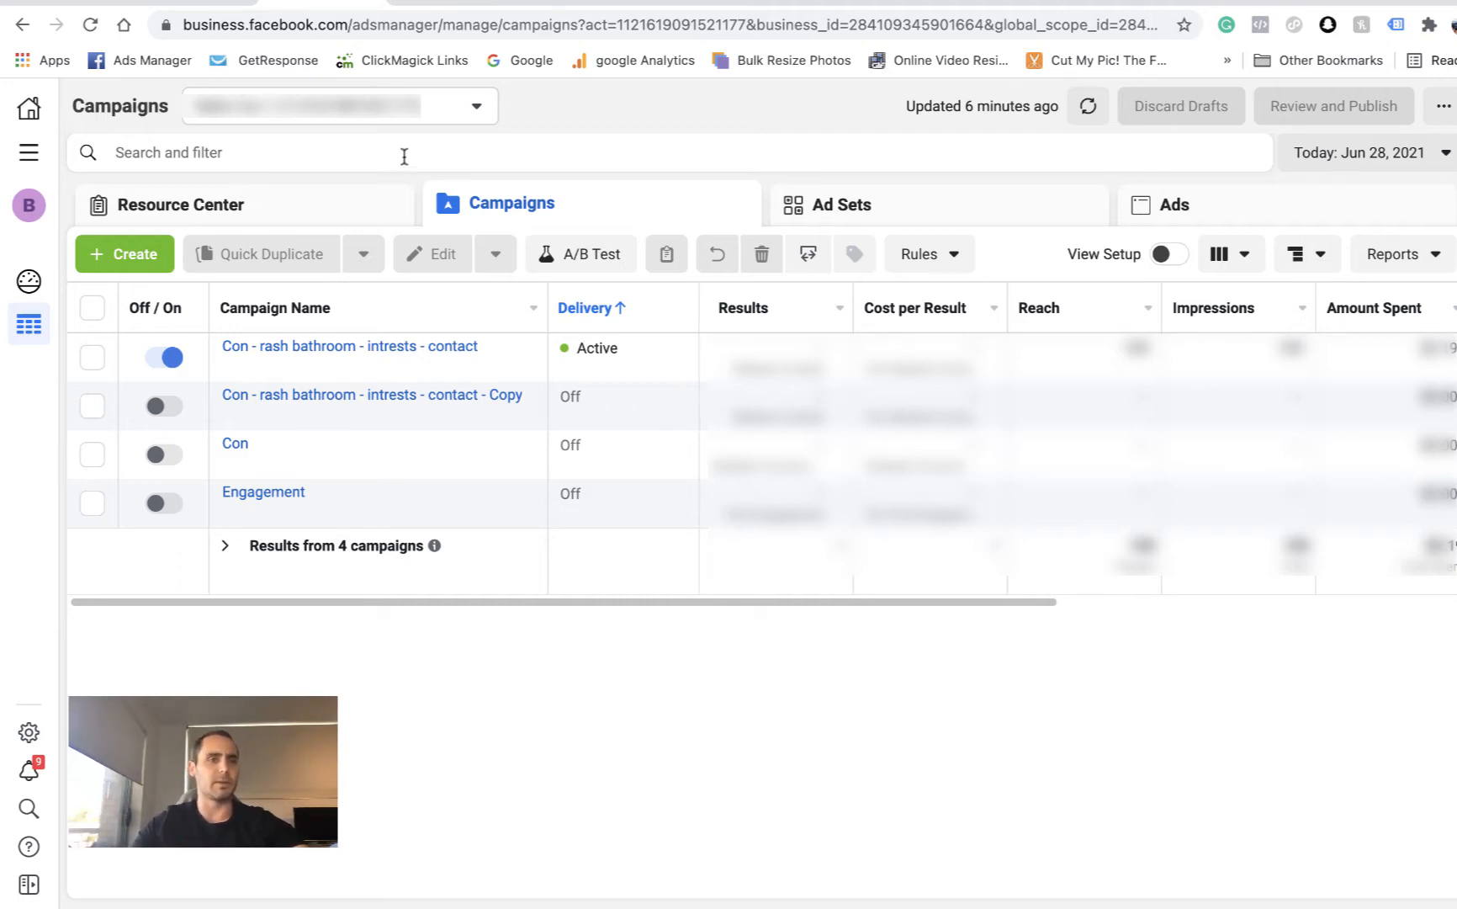
Go to the Audiences tool and start a new custom audience with Website as its source.
mouse_move(407, 363)
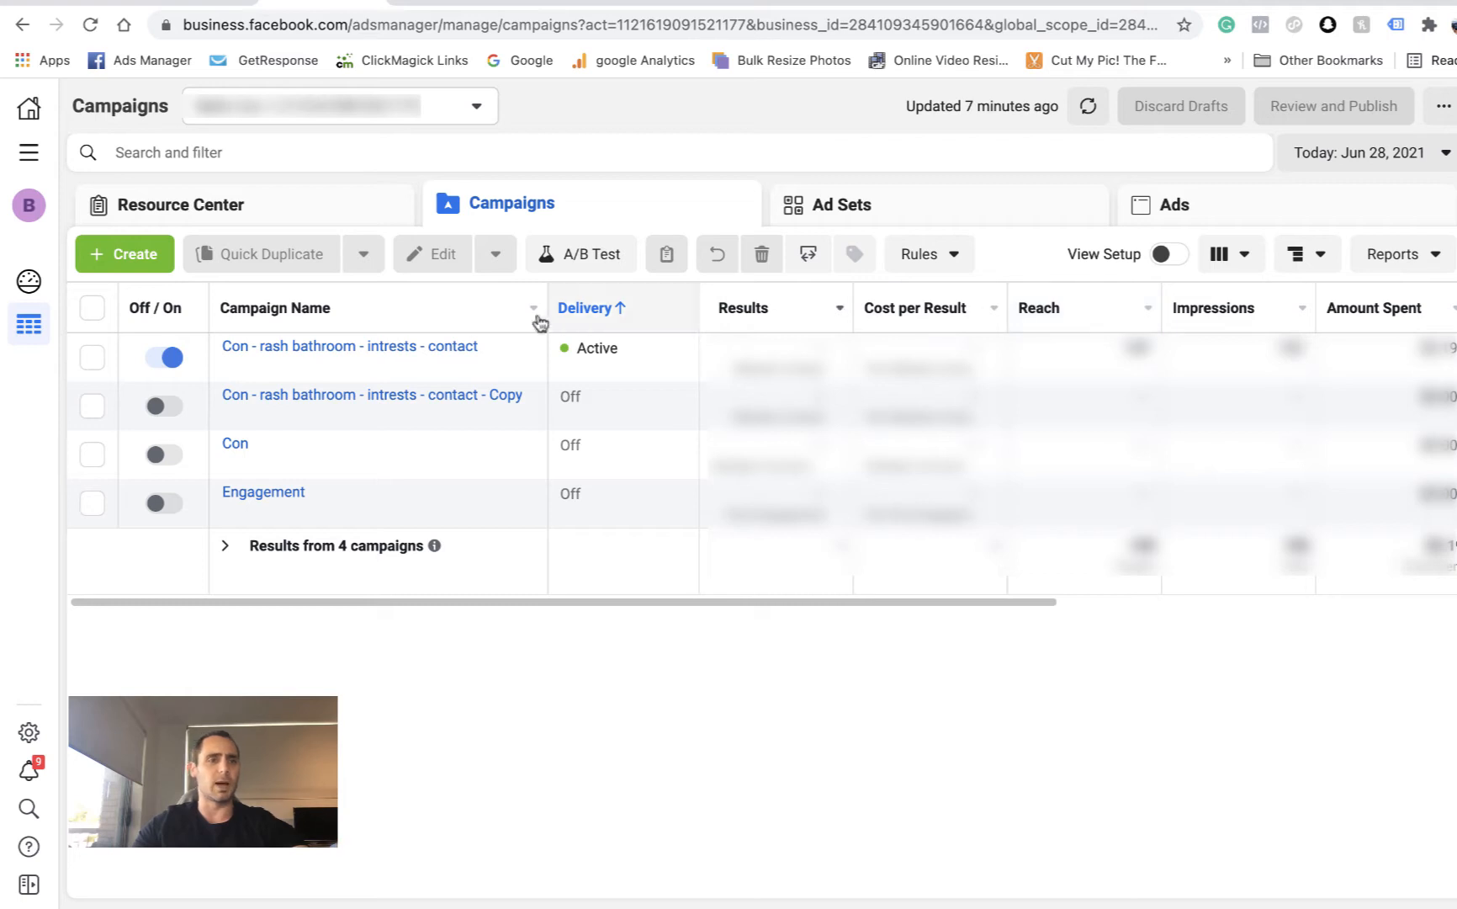
left_click(34, 164)
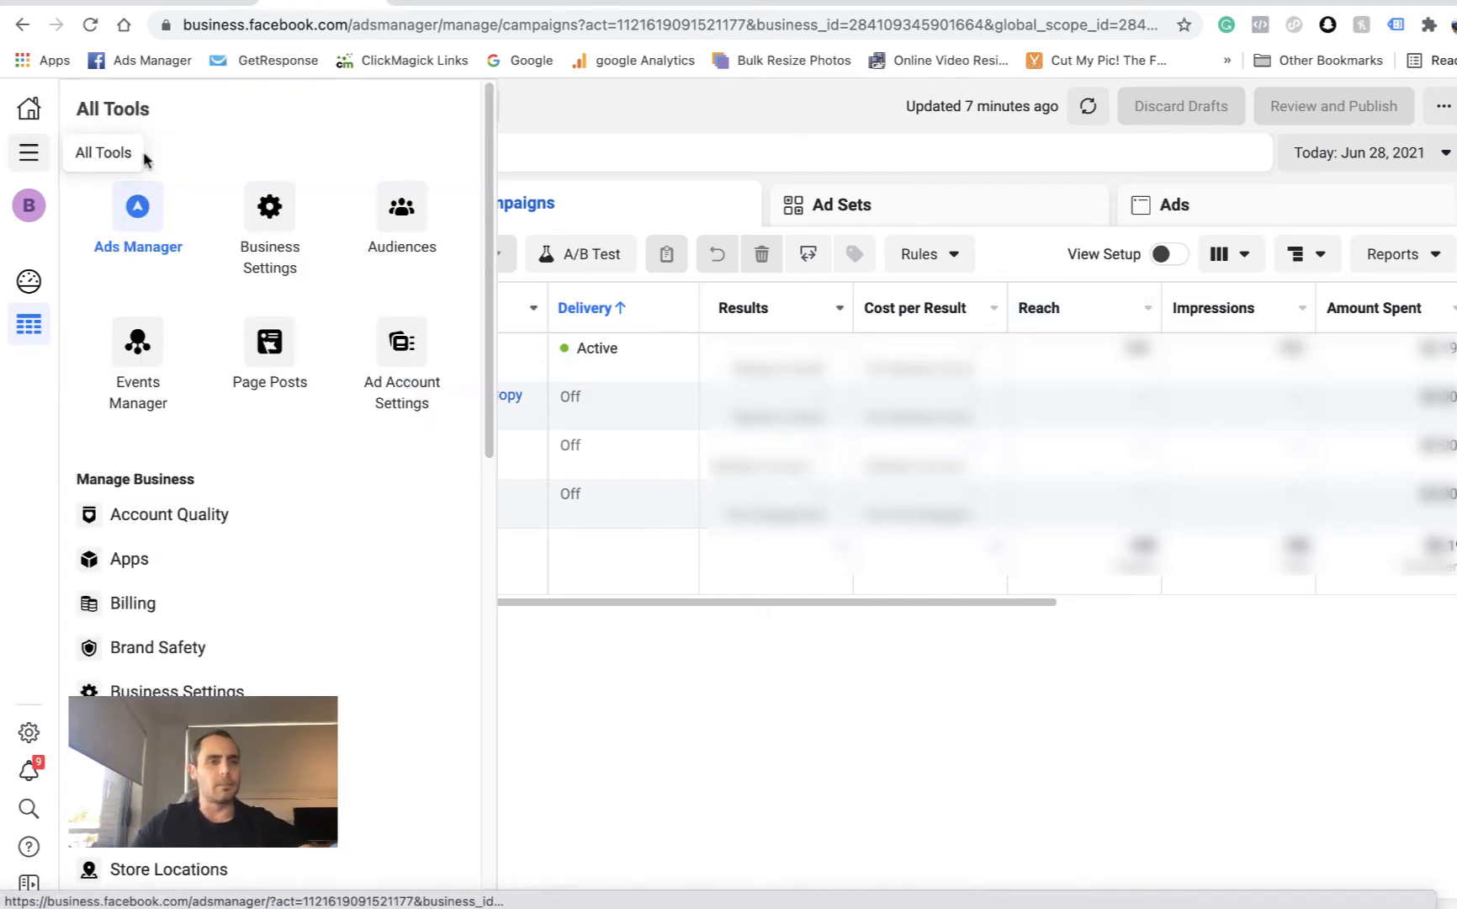
left_click(402, 214)
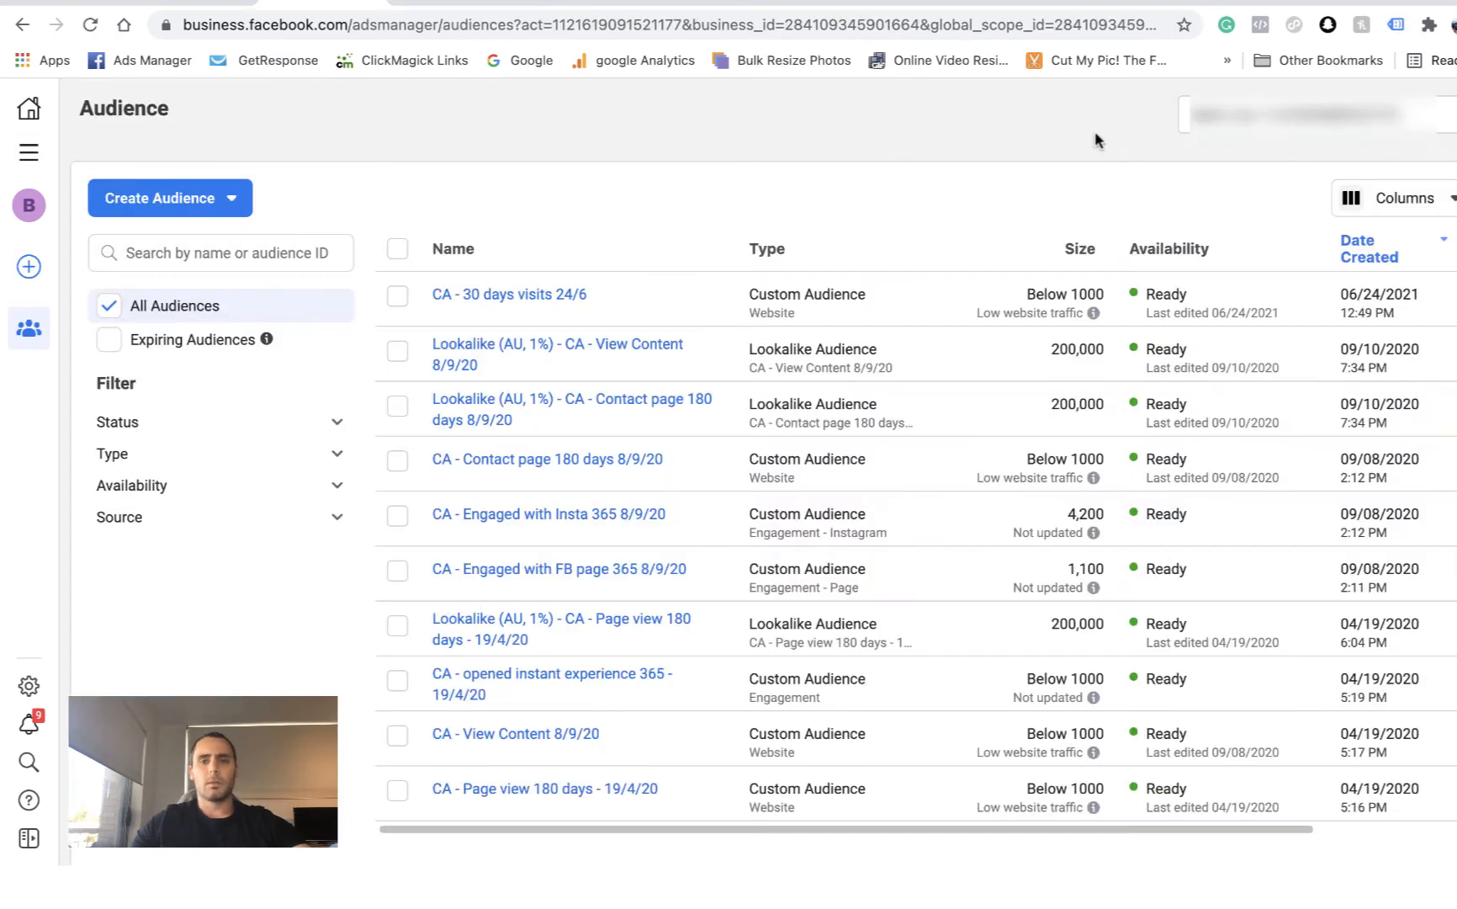
left_click(183, 199)
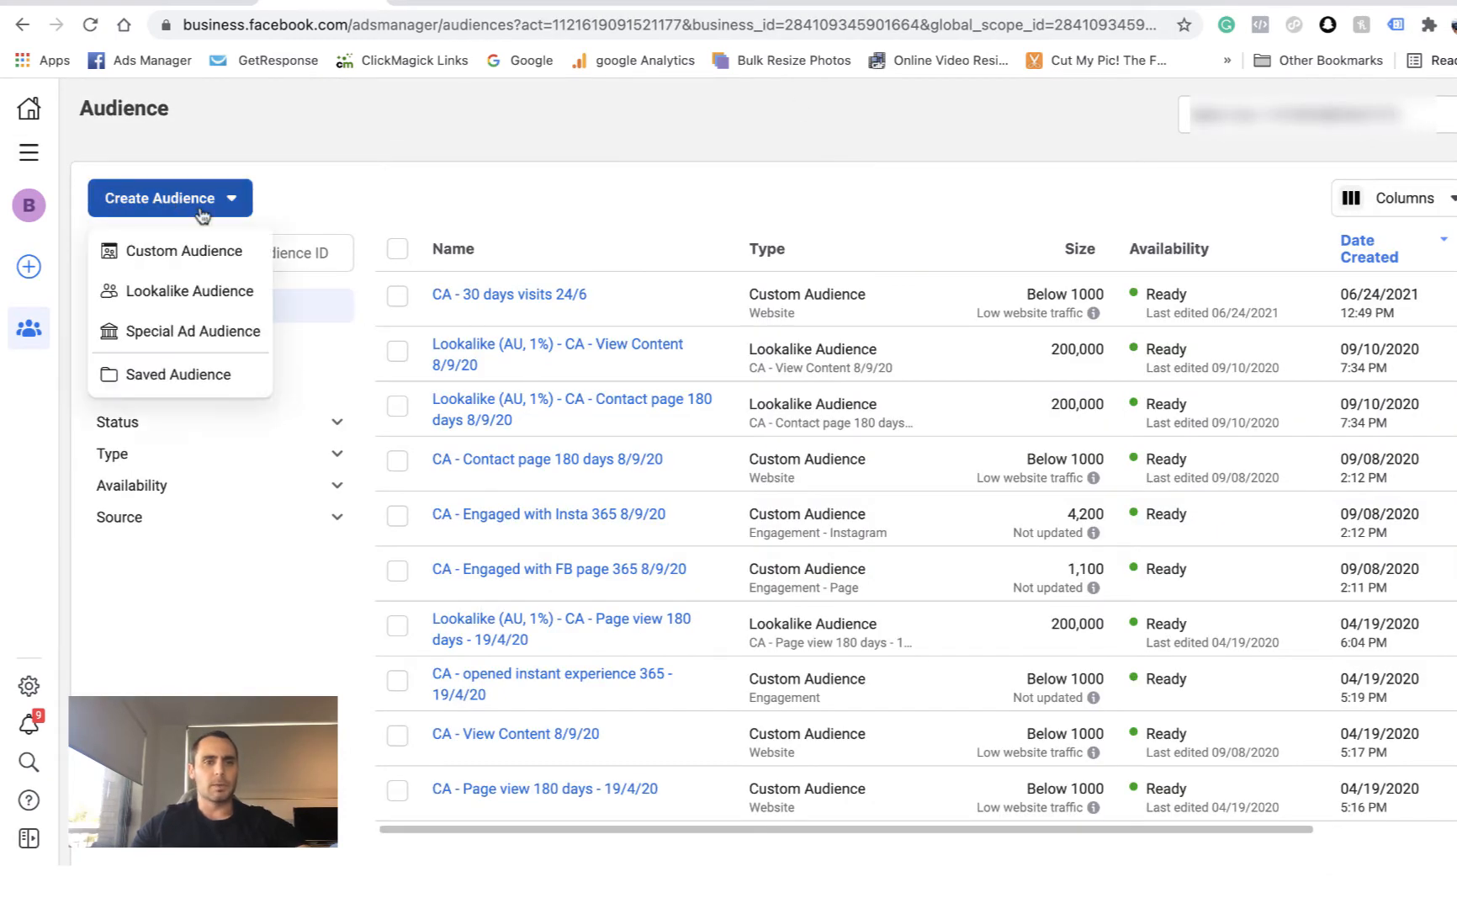
left_click(190, 249)
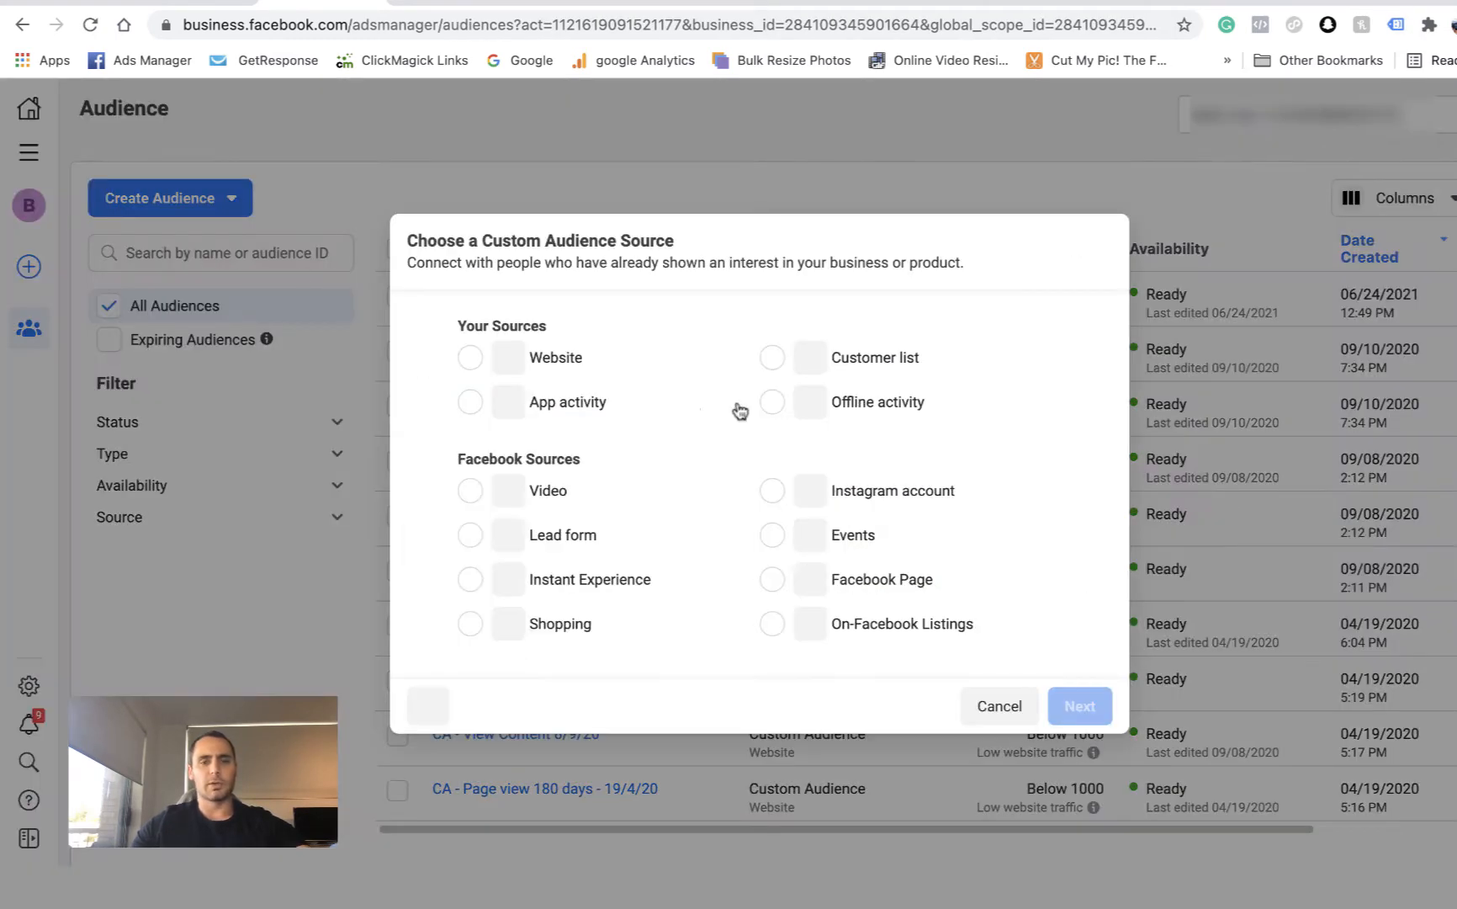
left_click(467, 358)
left_click(1090, 695)
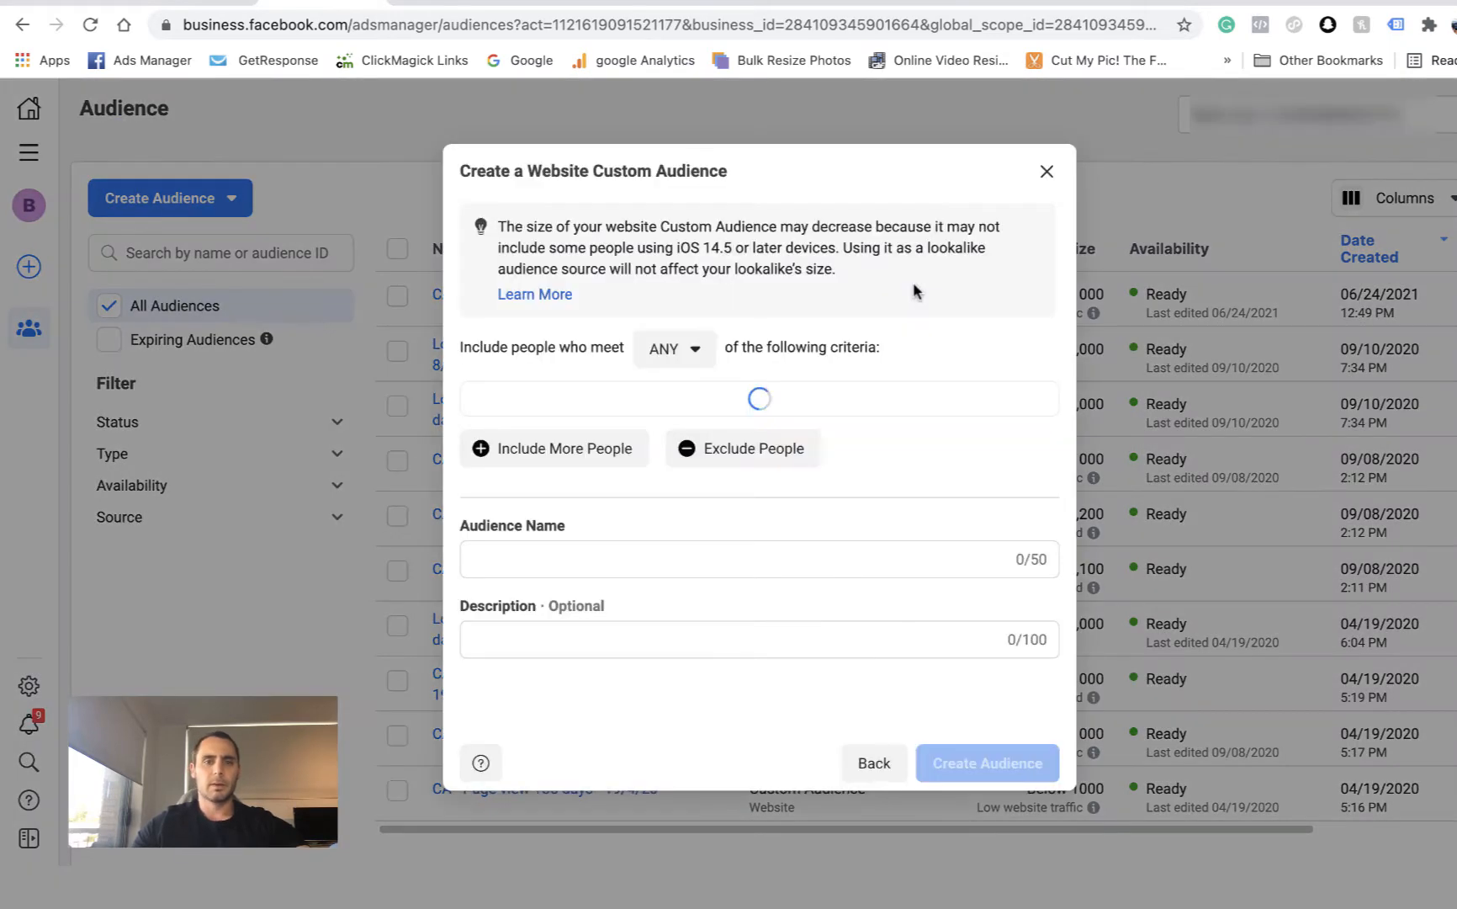
Keep Baihn Con 1's Pixel as the audience source and choose All website visitors as the event.
left_click(988, 421)
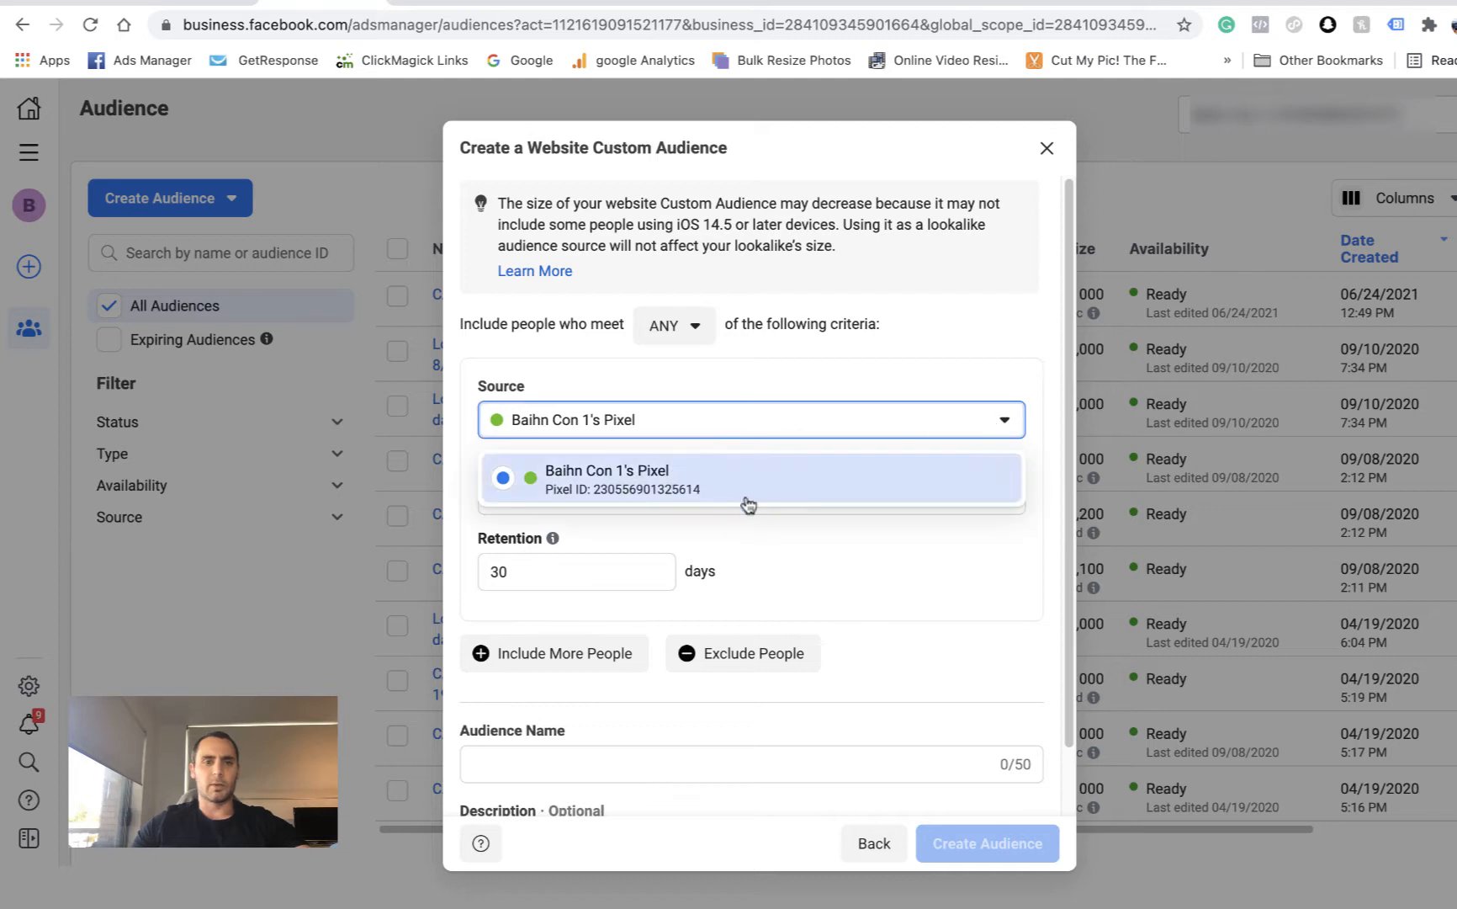
left_click(1006, 420)
scroll(735, 438, "down", 1)
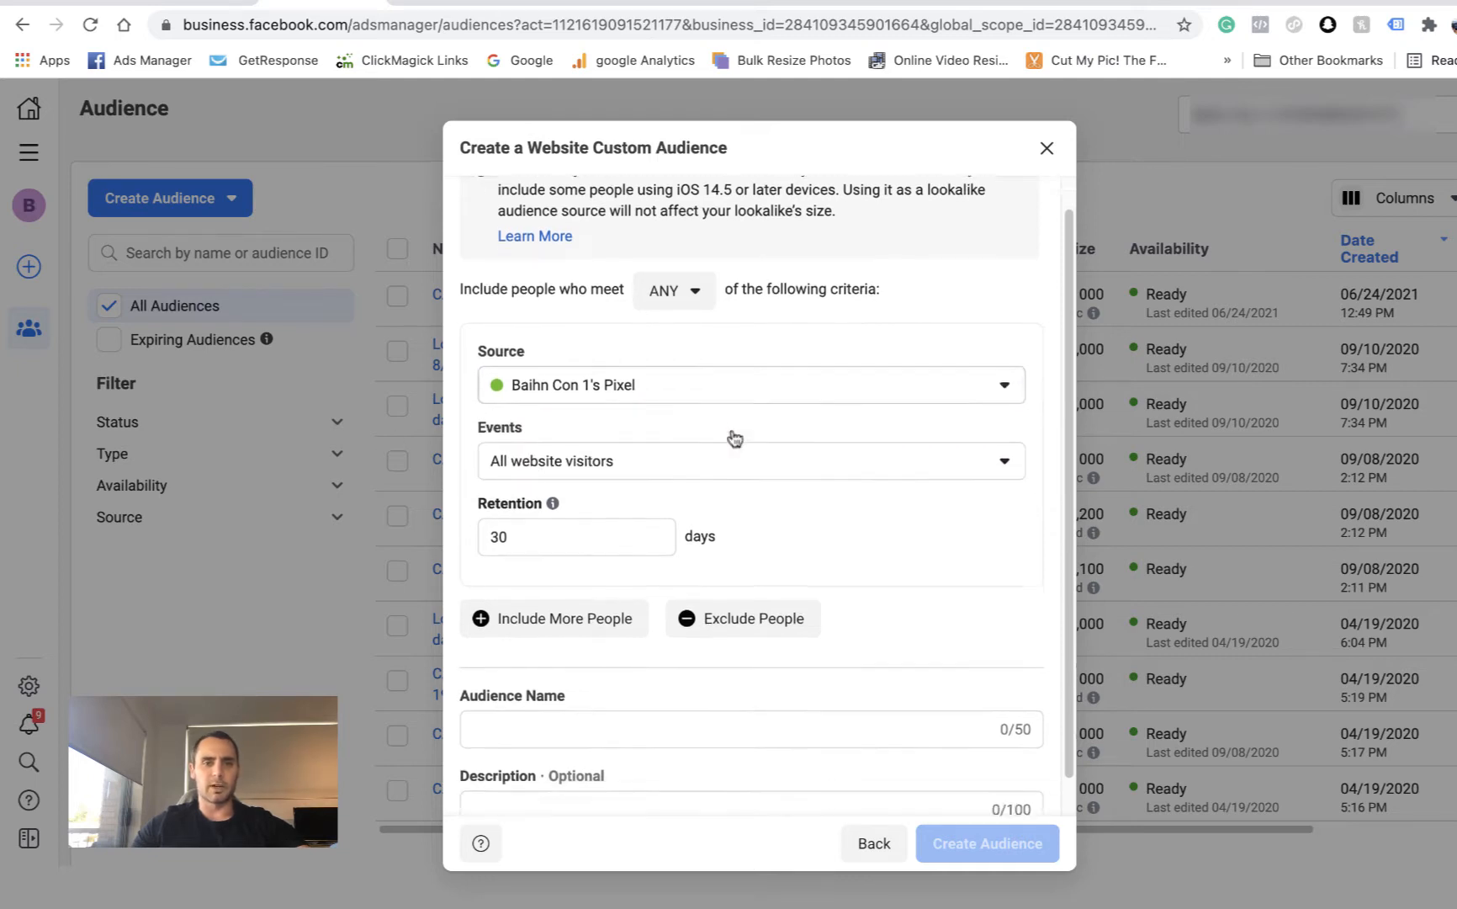
scroll(735, 439, "down", 1)
left_click(940, 420)
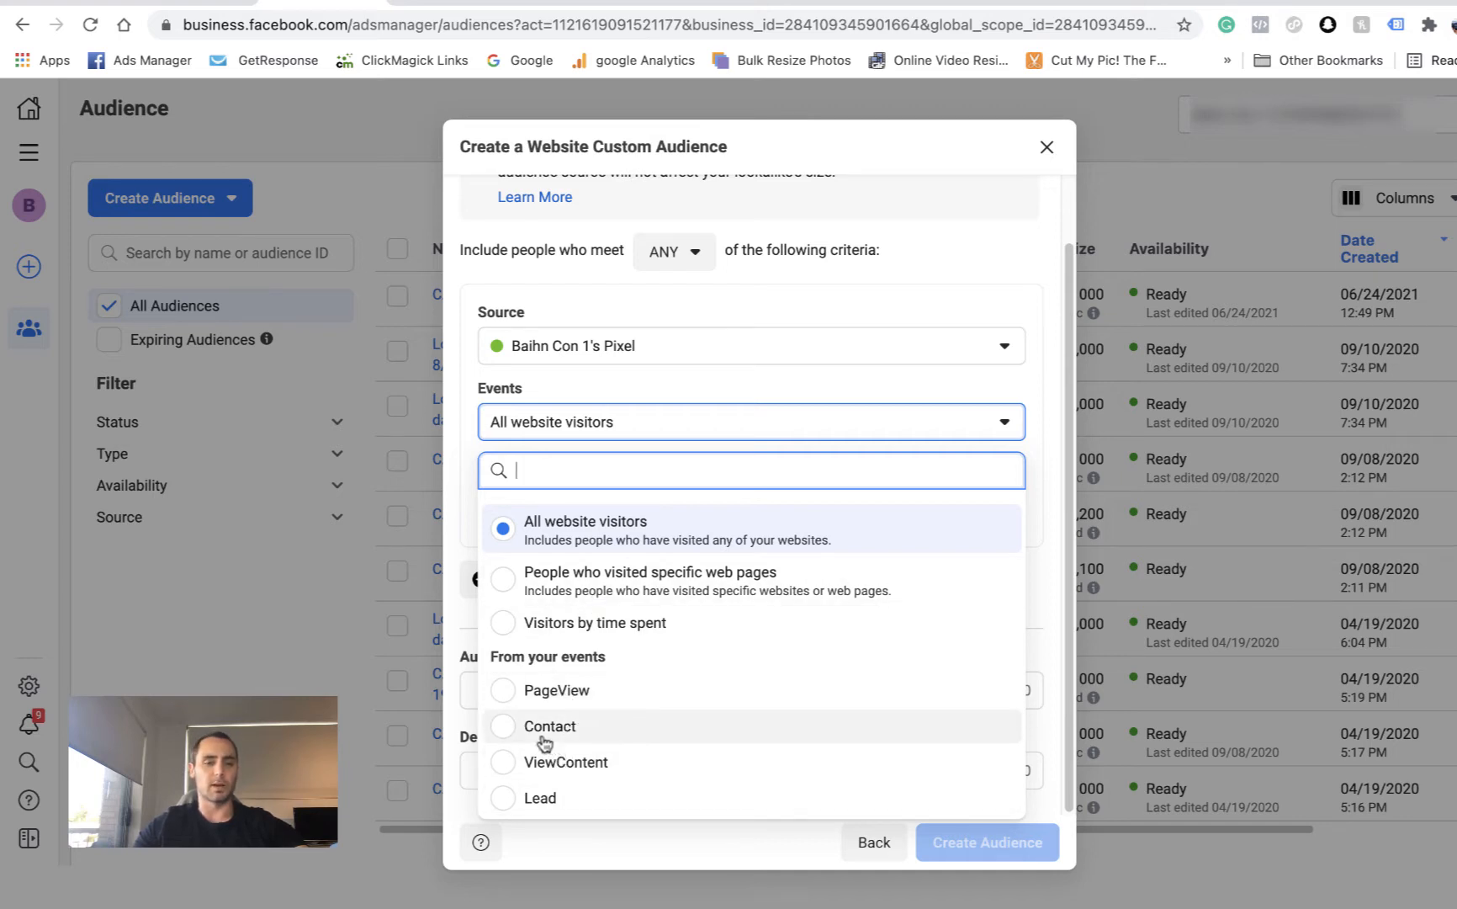
left_click(592, 539)
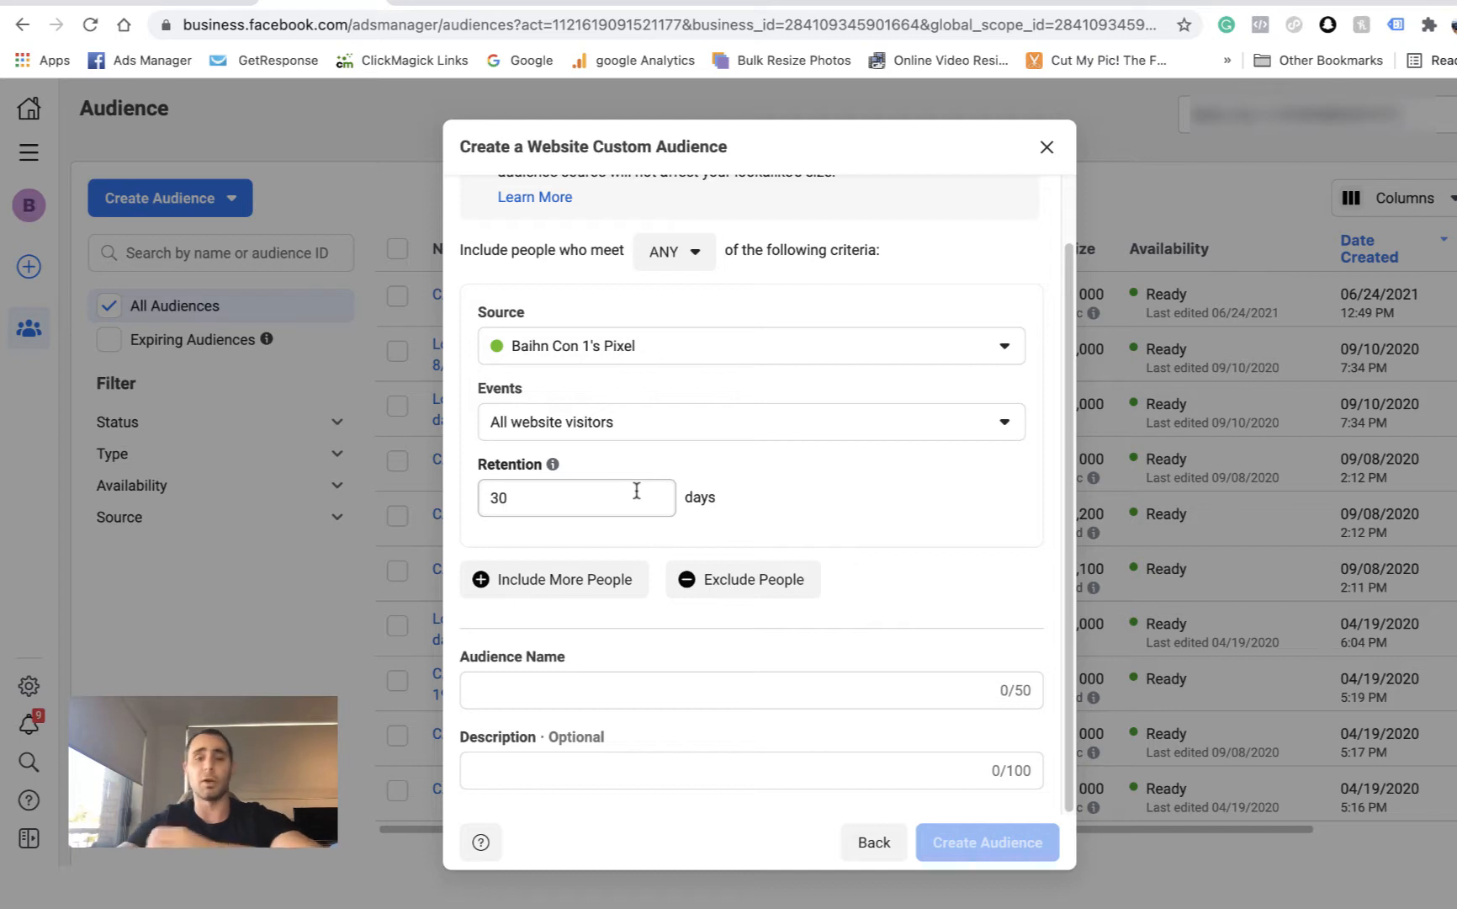
Try a 7-day retention for the website visitors, and set it back to 30 days.
left_click(549, 496)
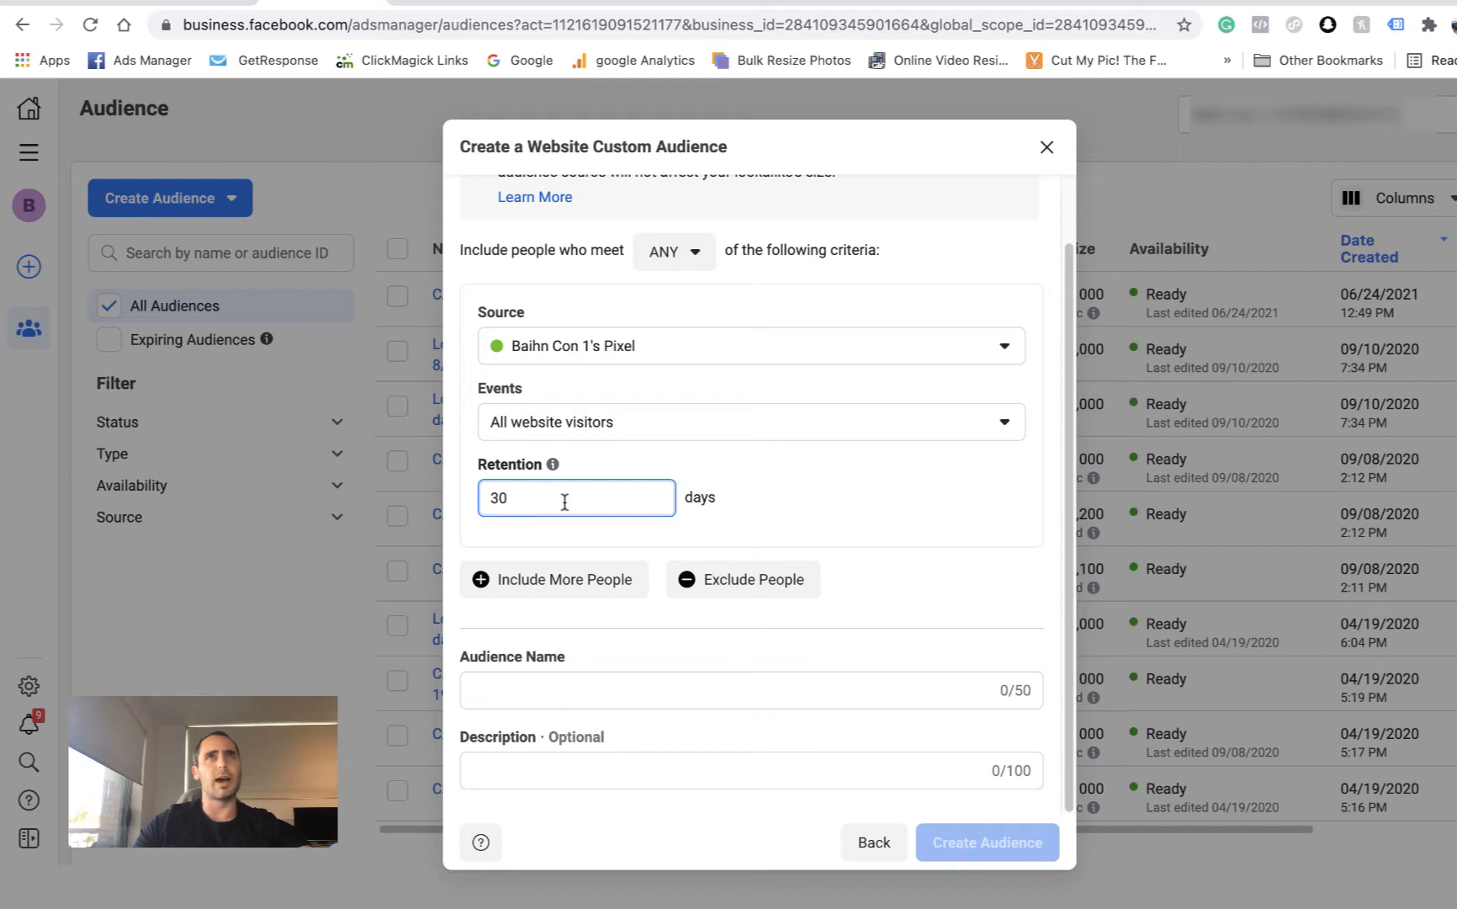
key("BackSpace")
key("BackSpace")
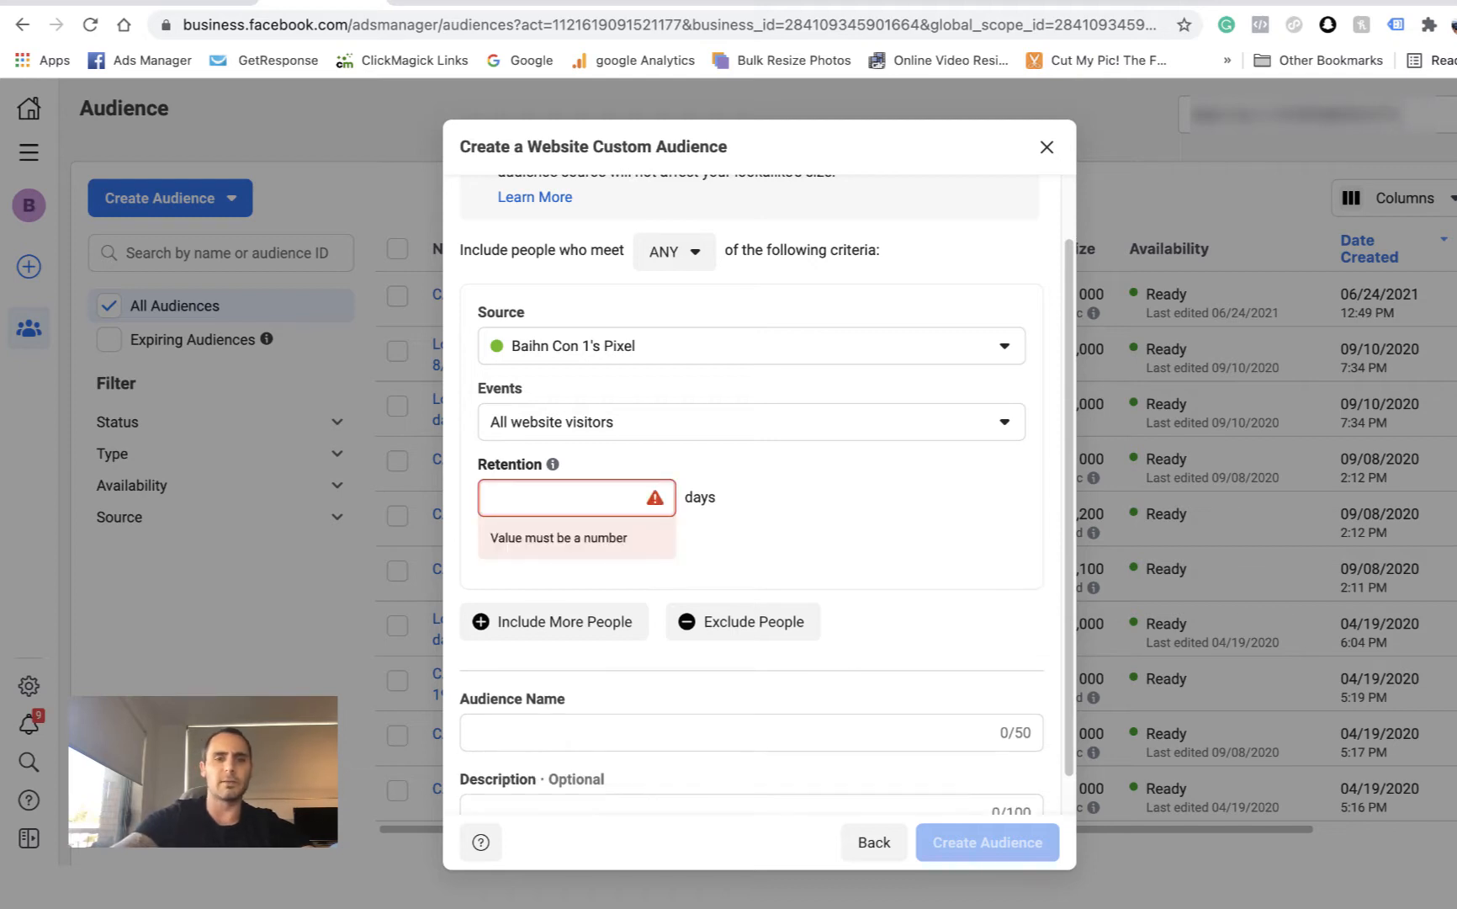
type("7")
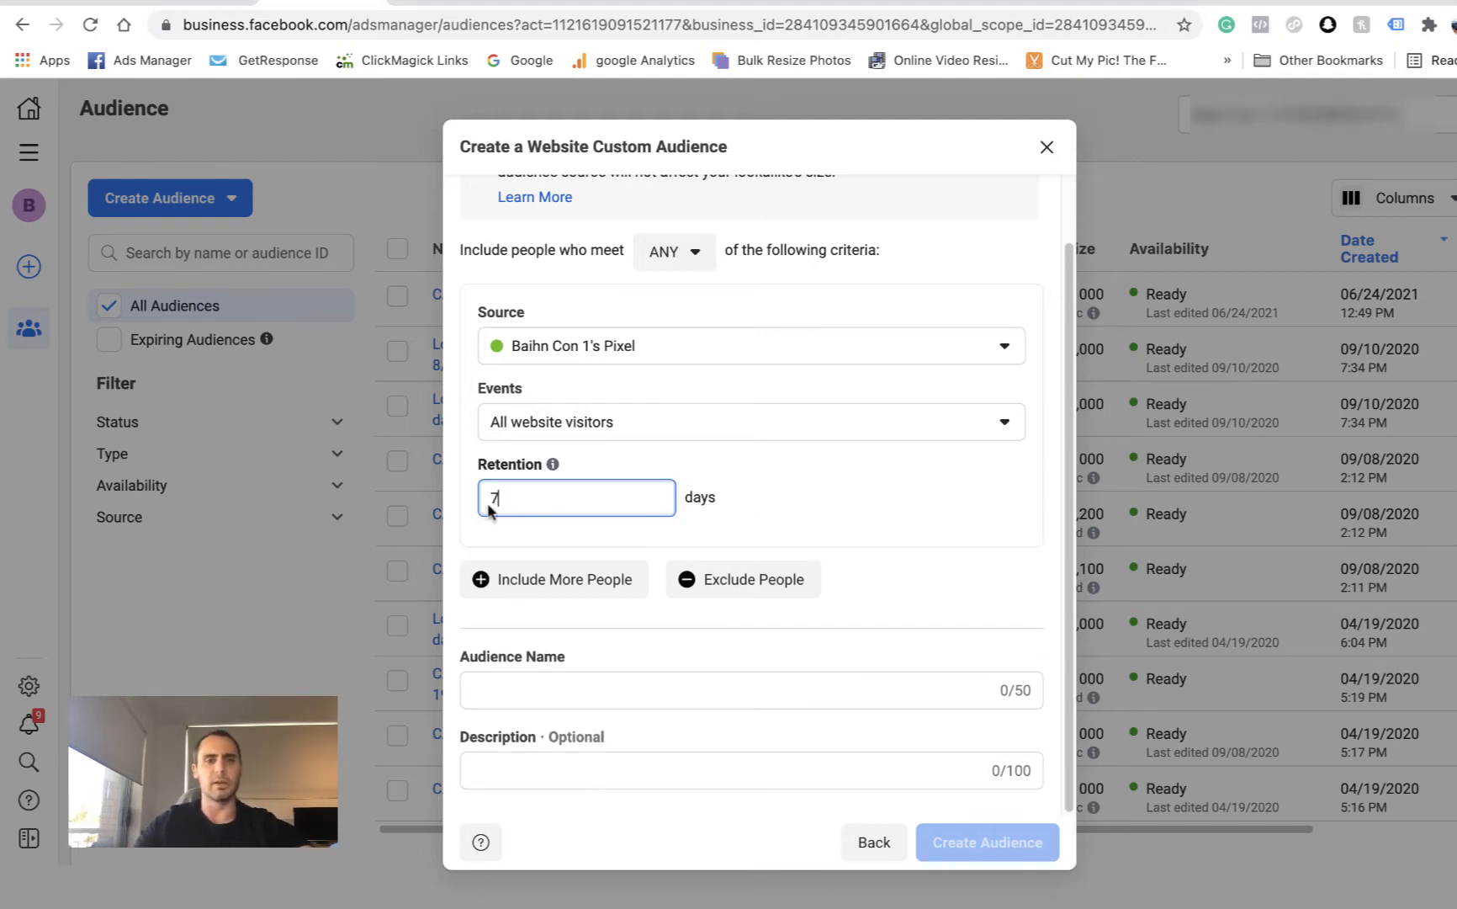
key("BackSpace")
type("30")
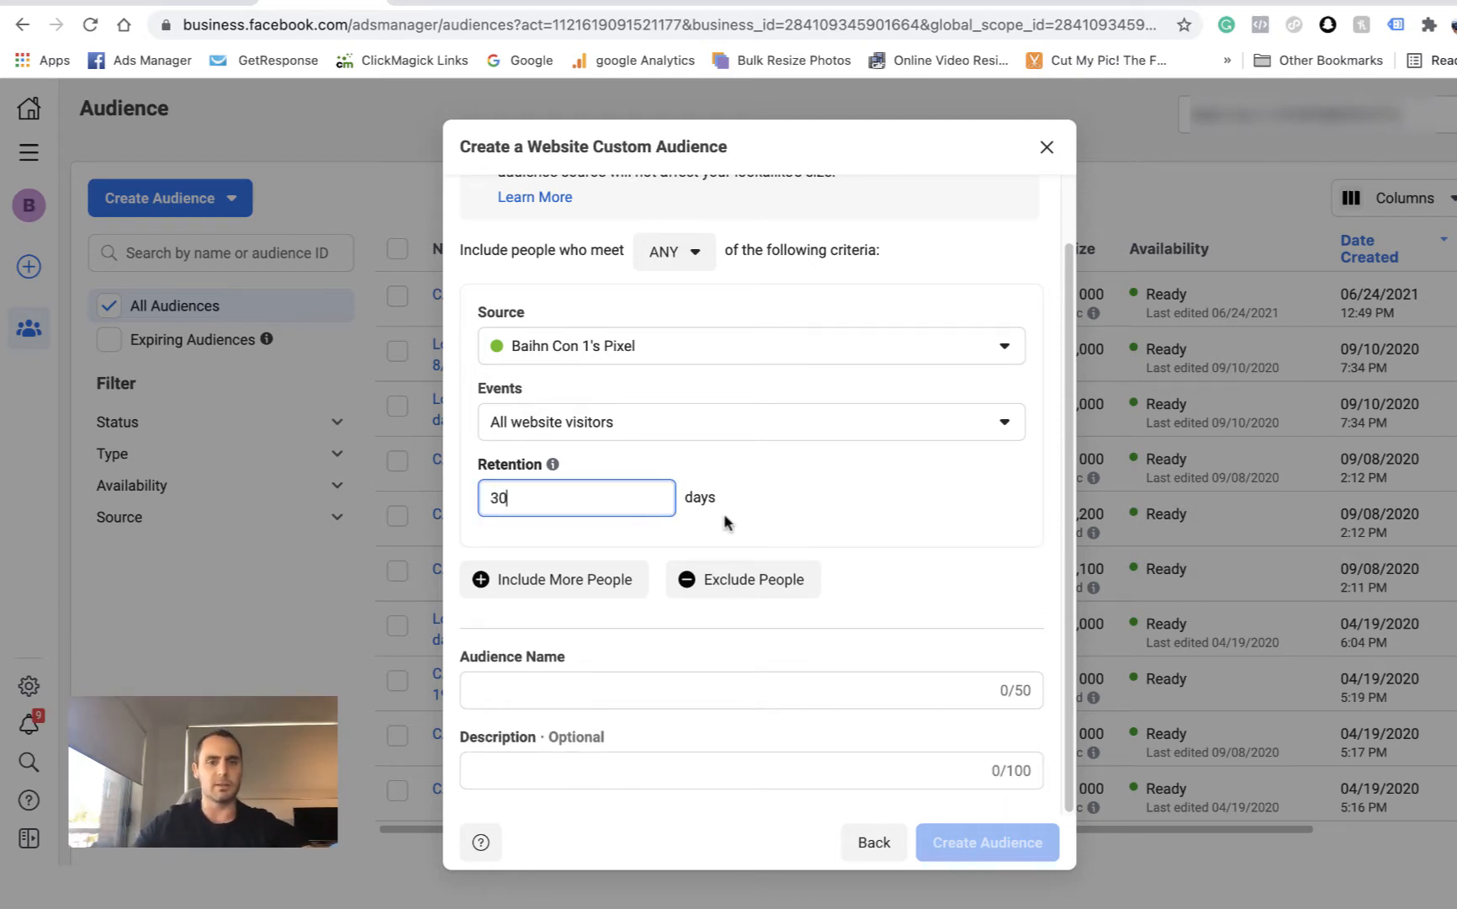
left_click(815, 489)
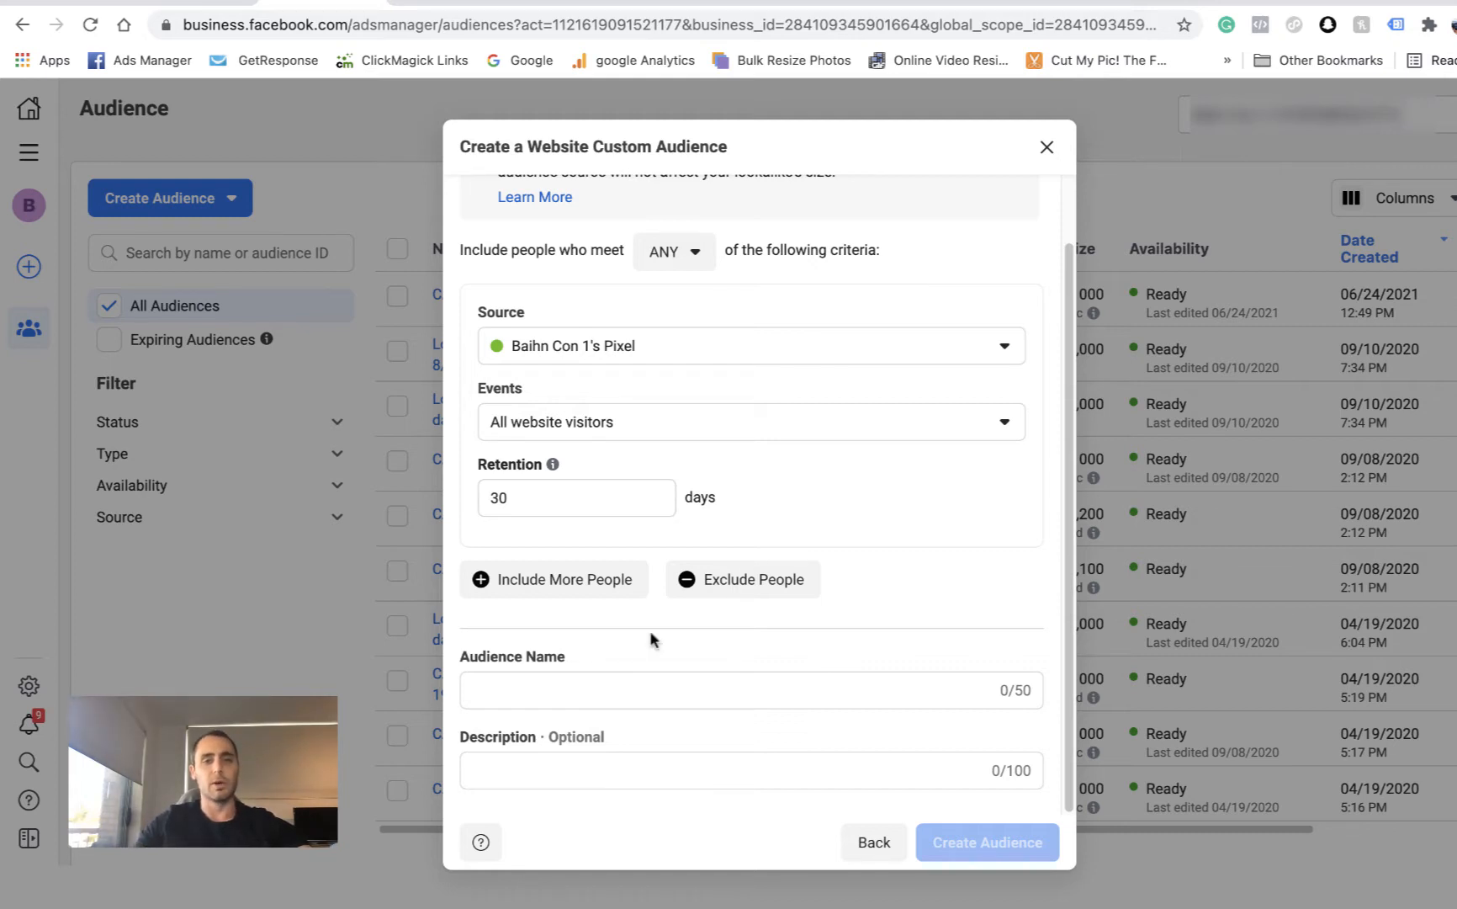
Name the audience "CA - 30 days website visits" and close the form without creating it.
left_click(530, 690)
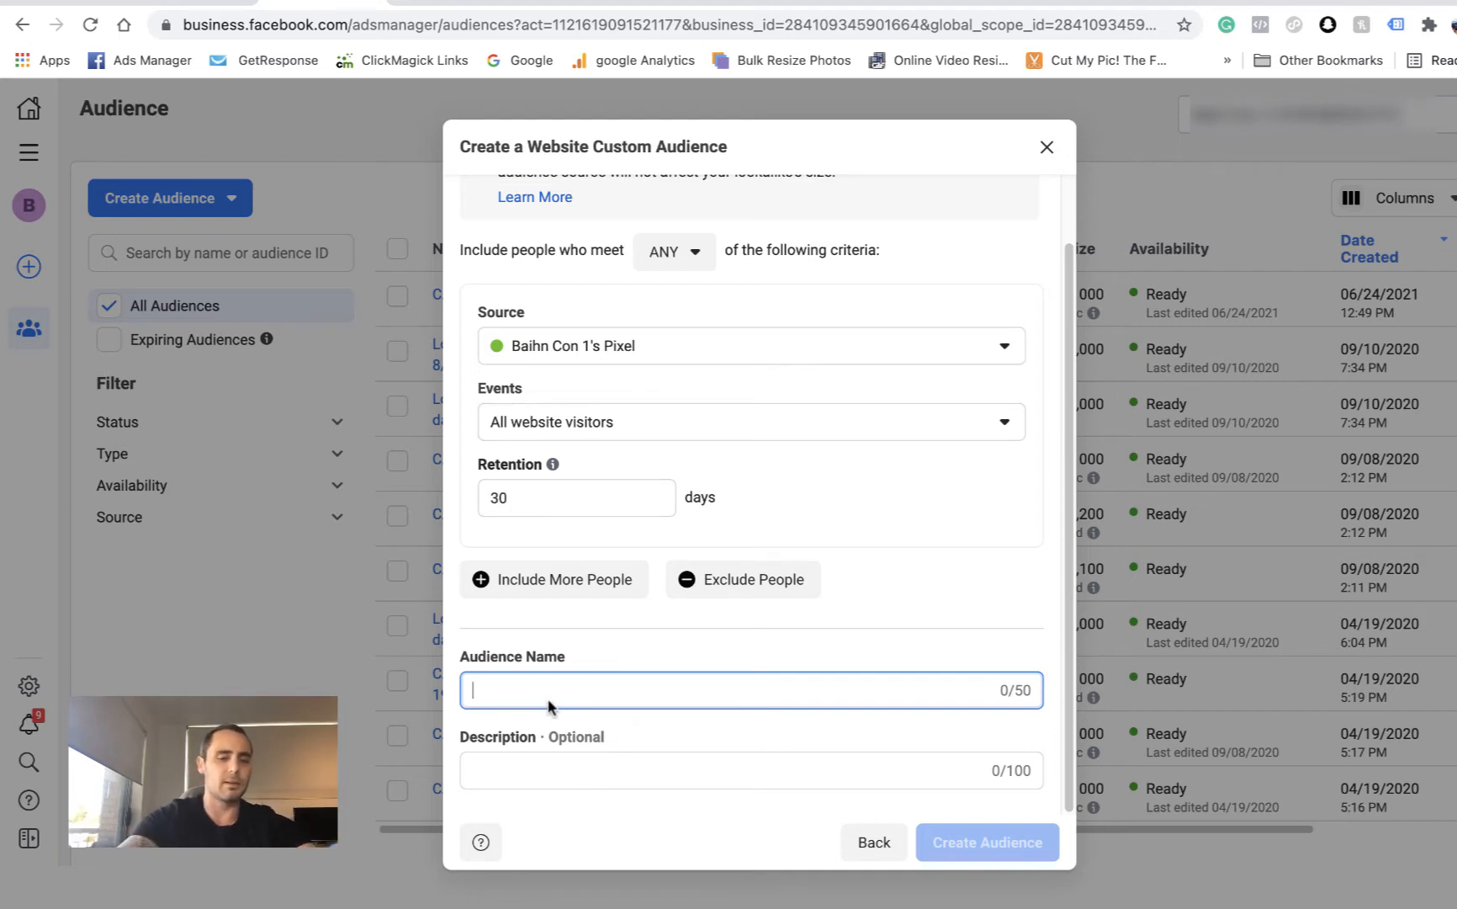
type("CA")
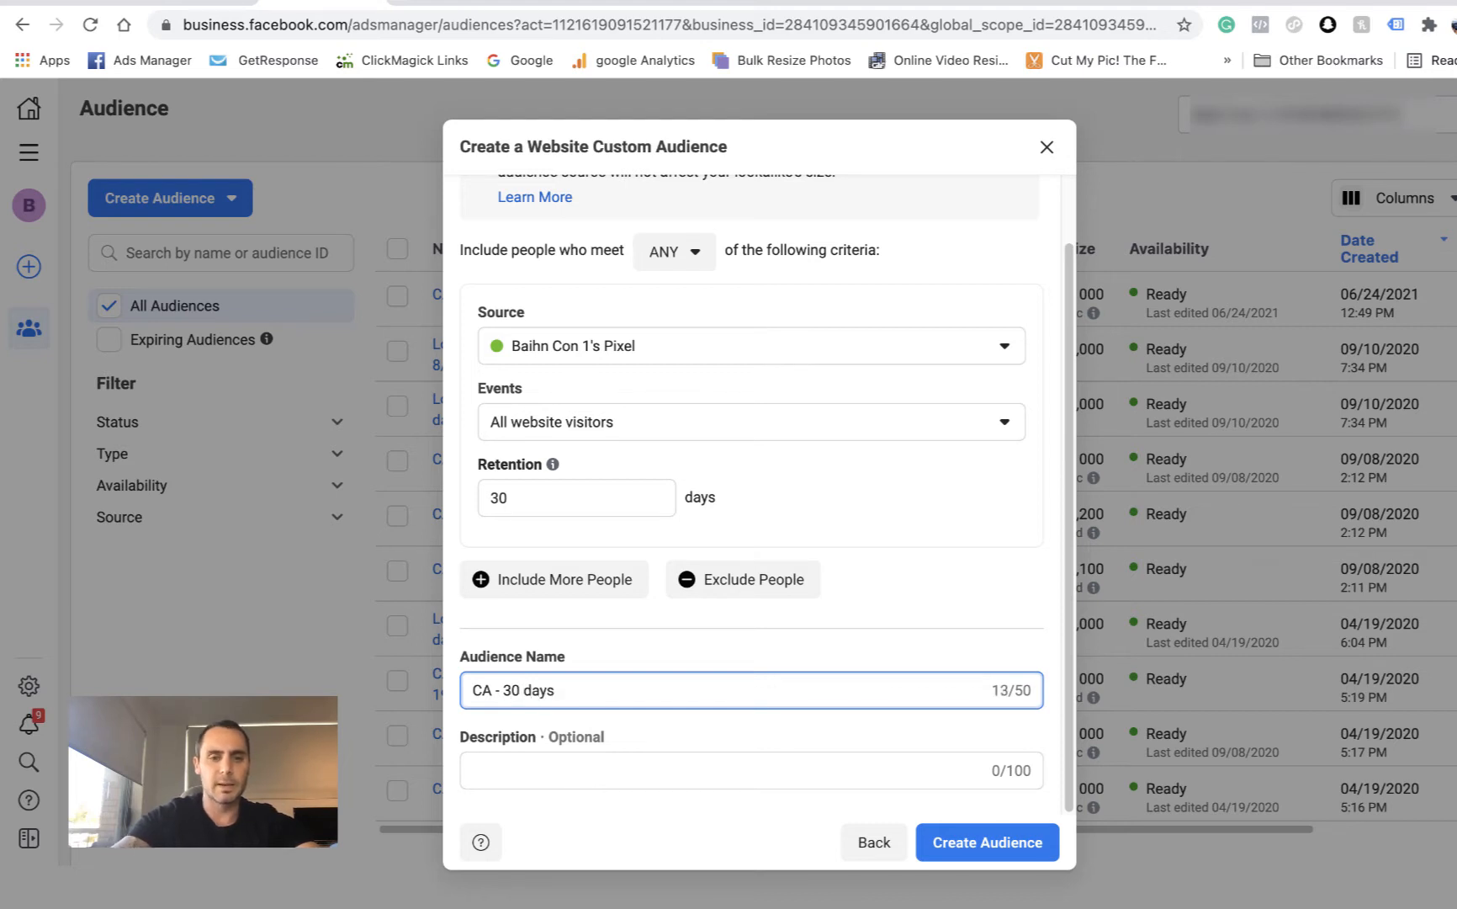
type("- 30 days w")
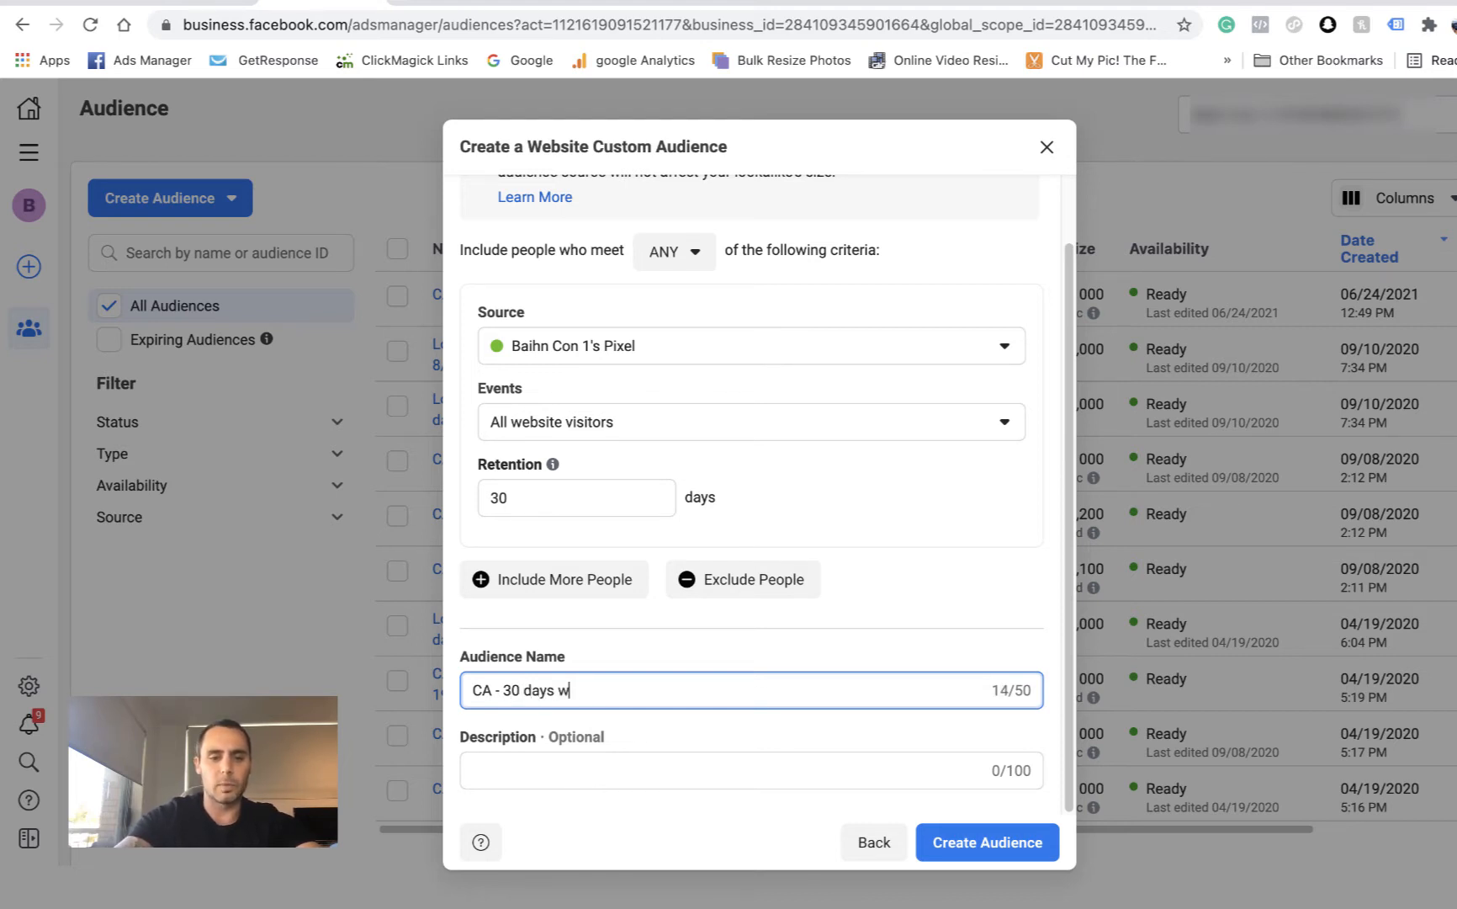
type("ebsite vi")
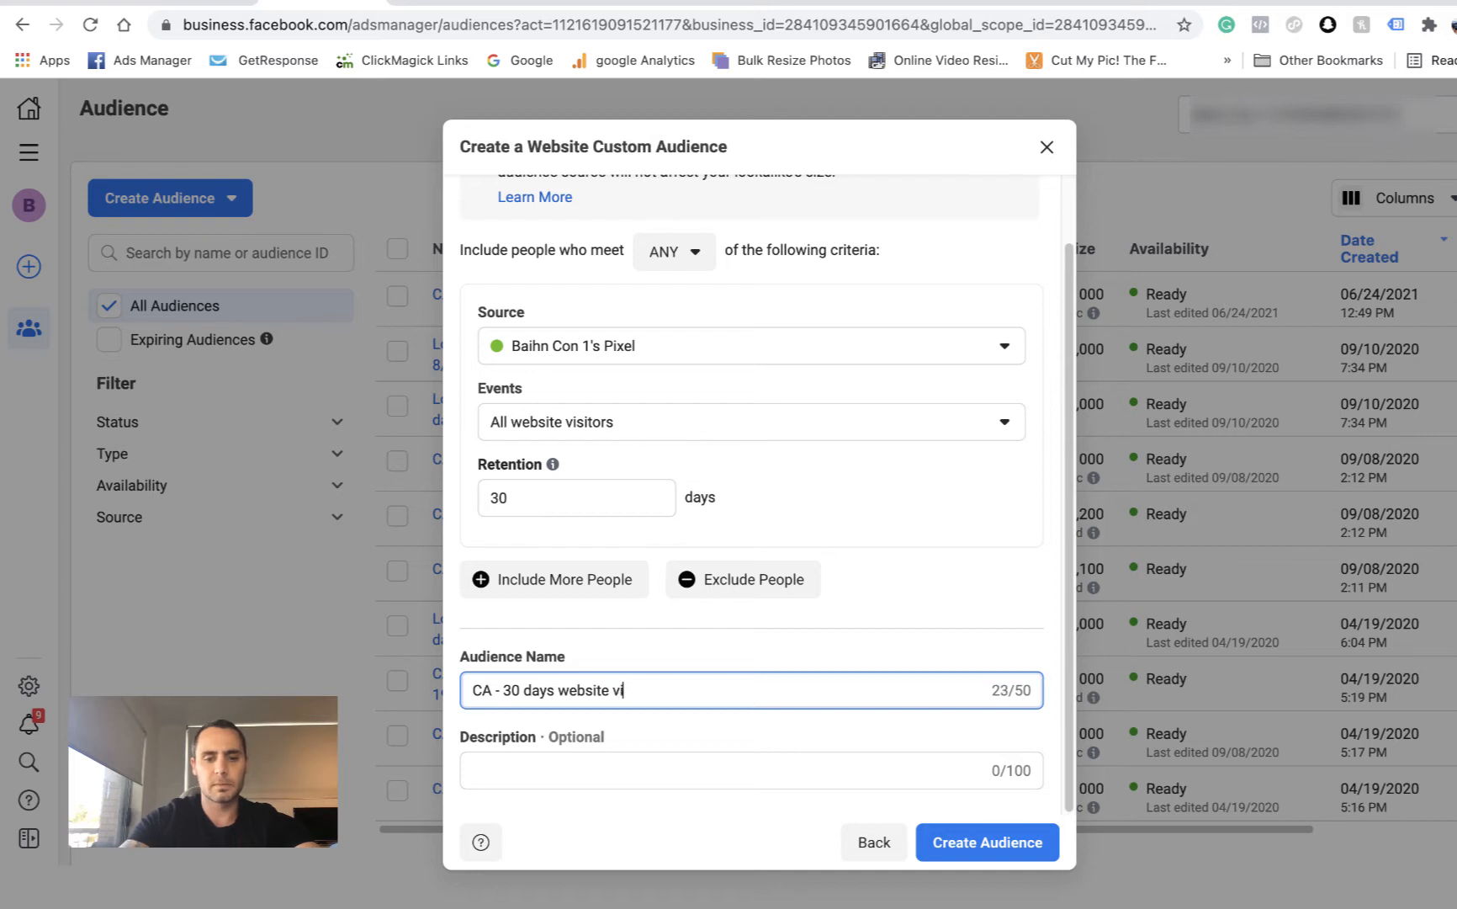
type("sits")
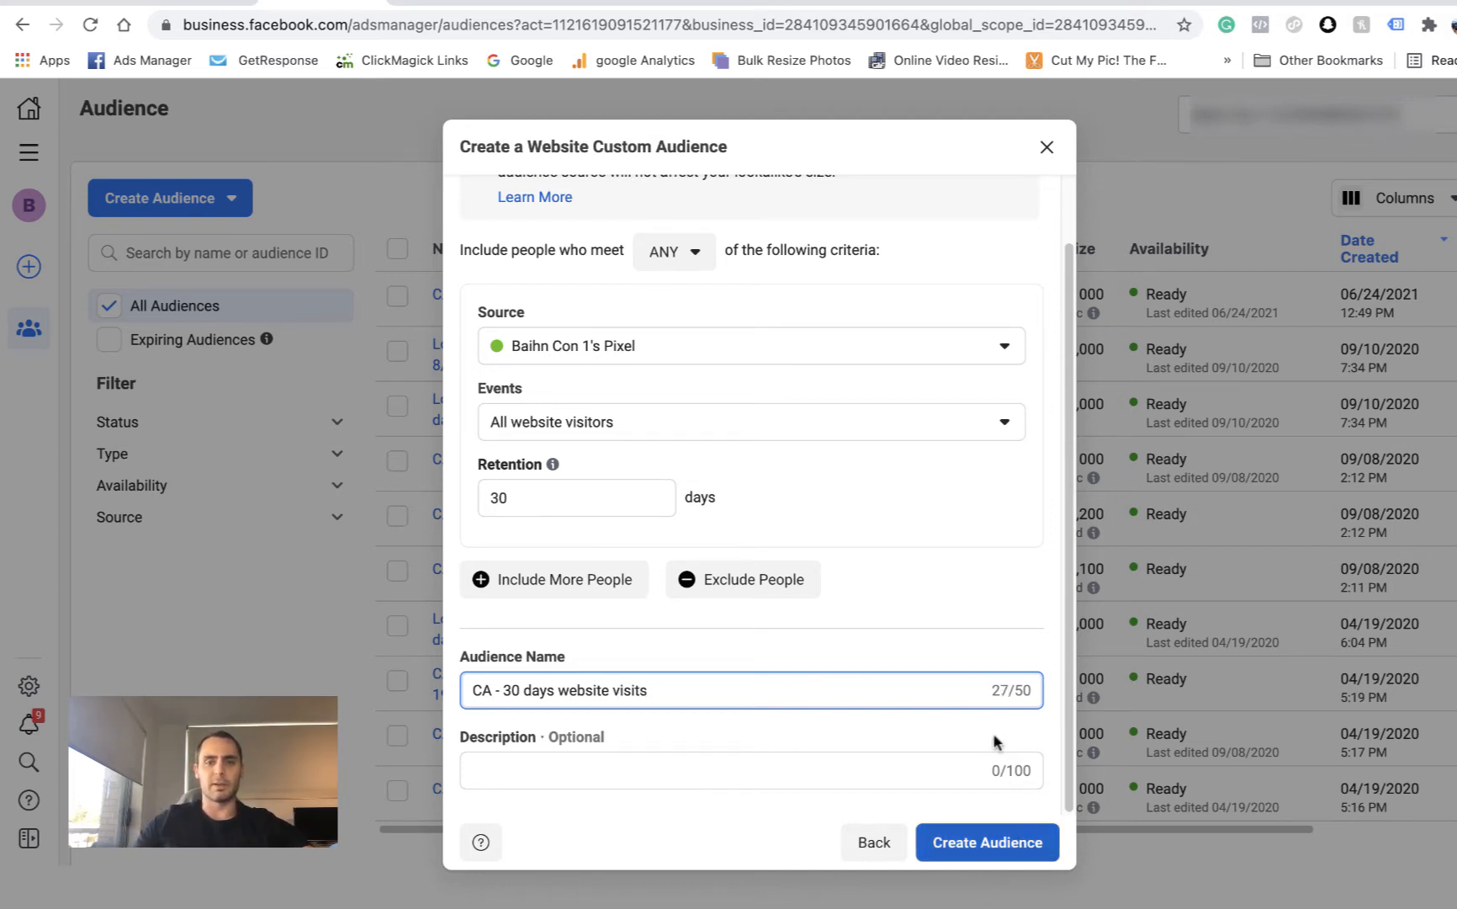
left_click(1047, 150)
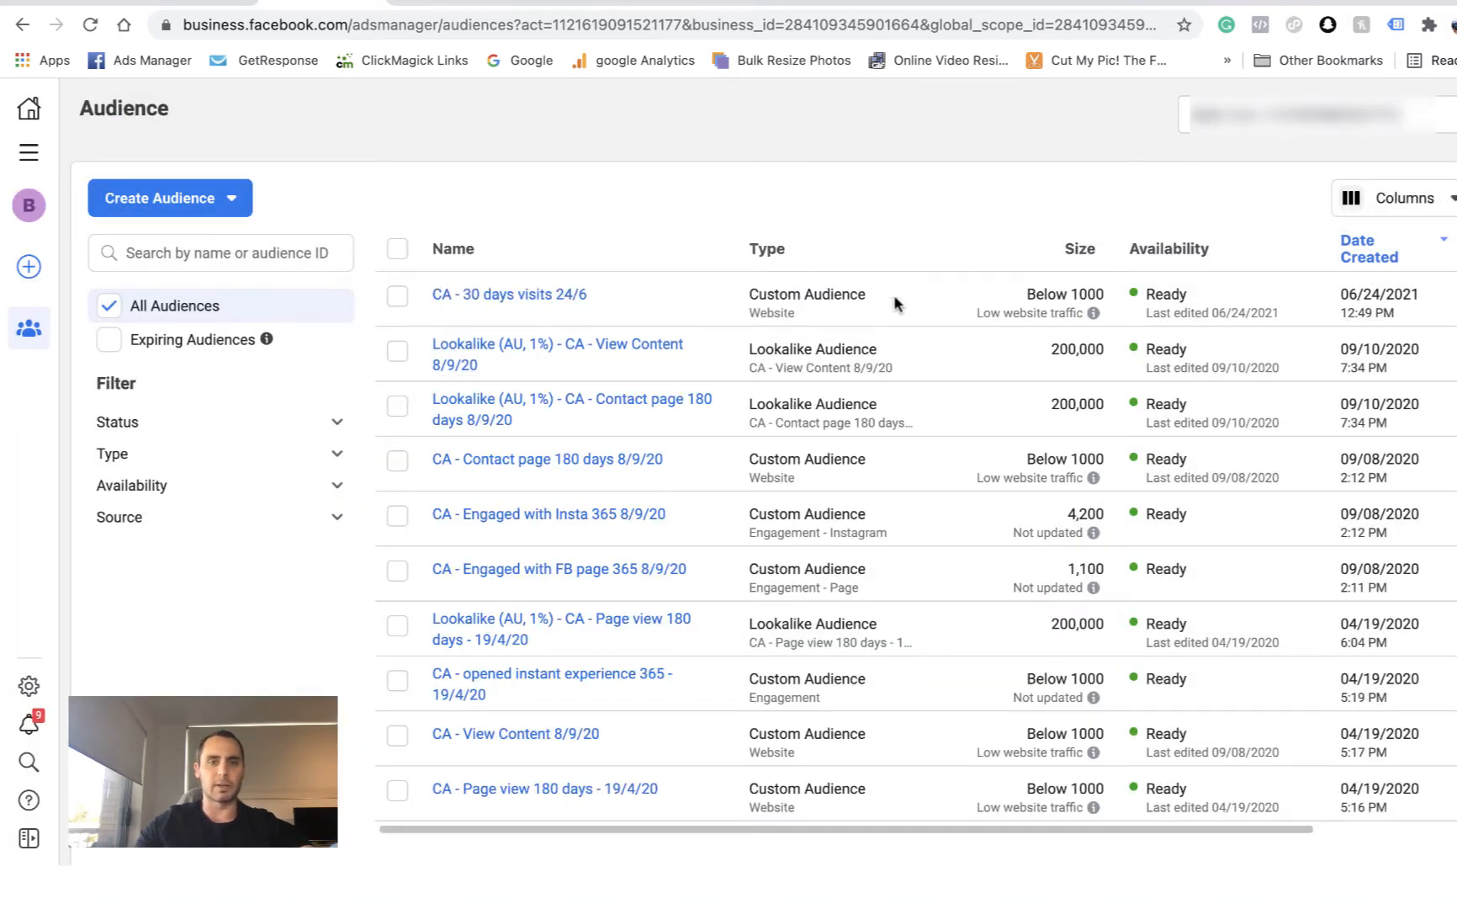
Return to the campaigns list and create a new campaign with the Engagement objective and Post engagement type.
mouse_move(510, 296)
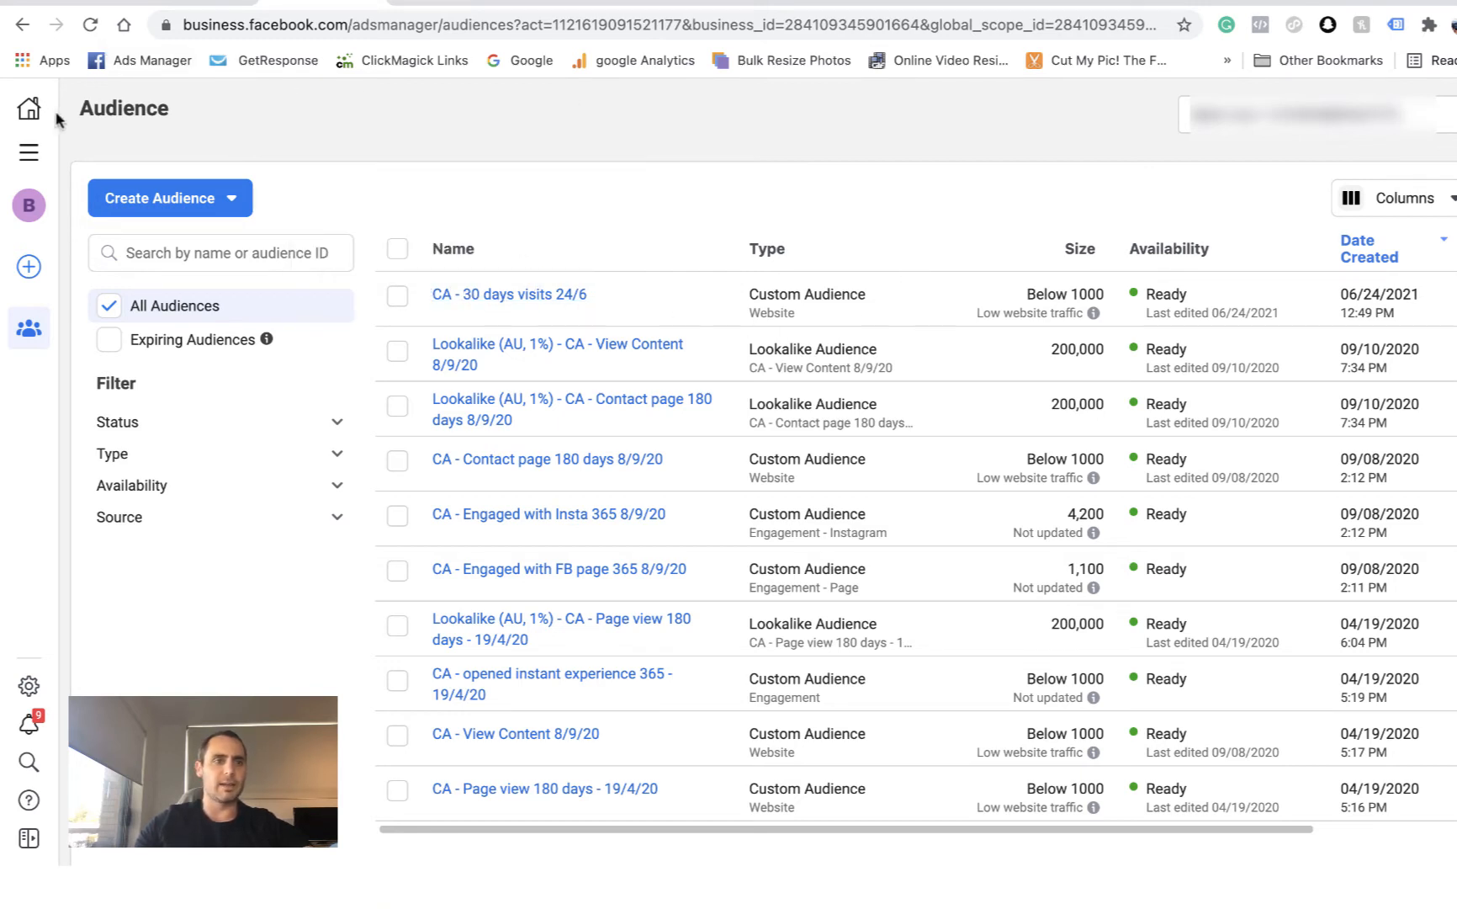
left_click(28, 151)
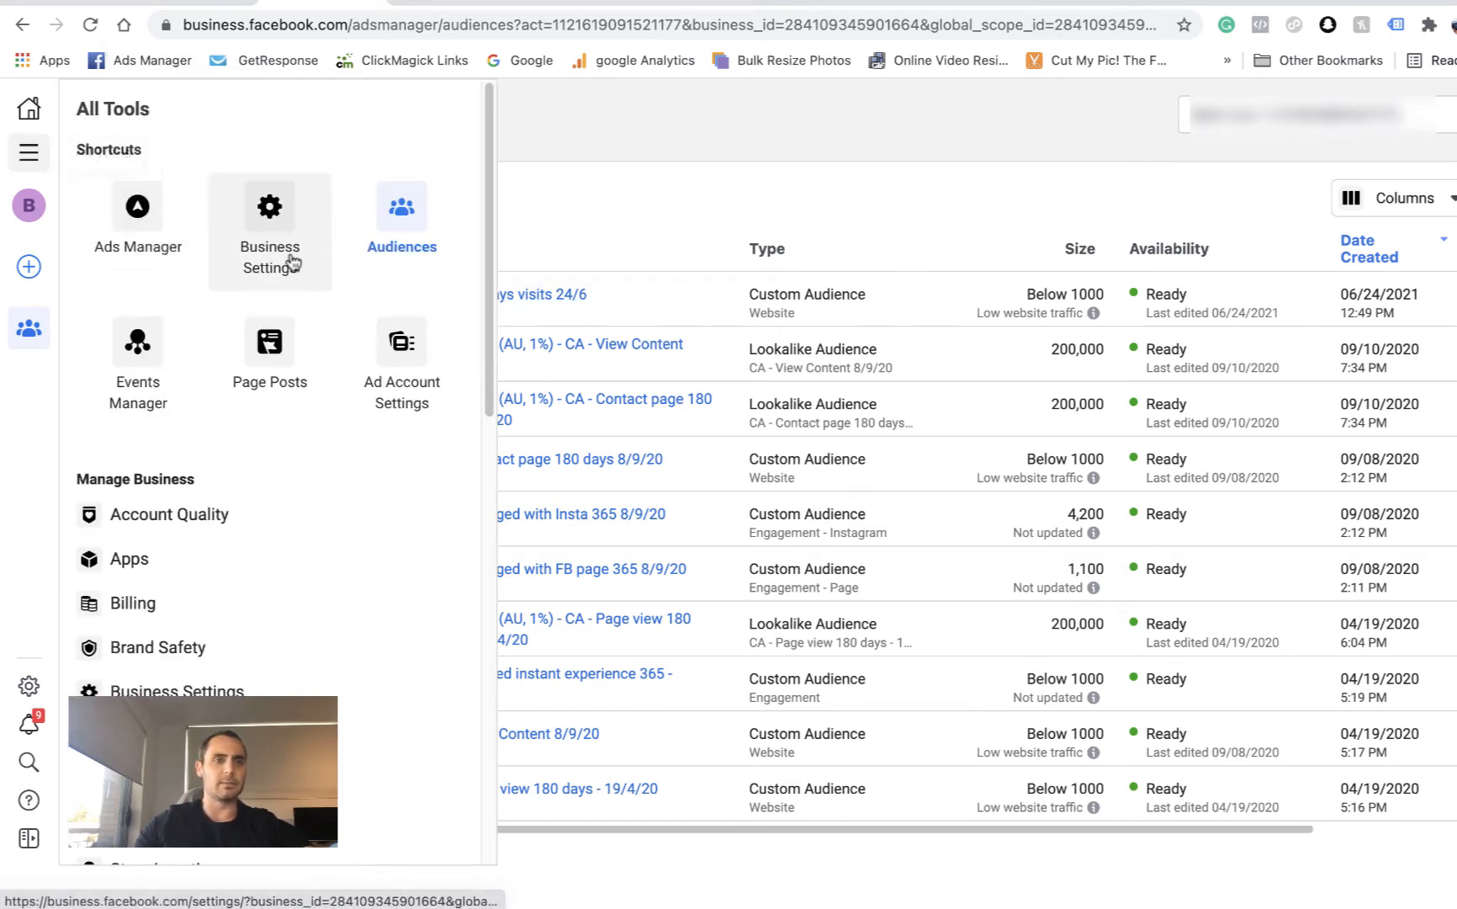
left_click(138, 212)
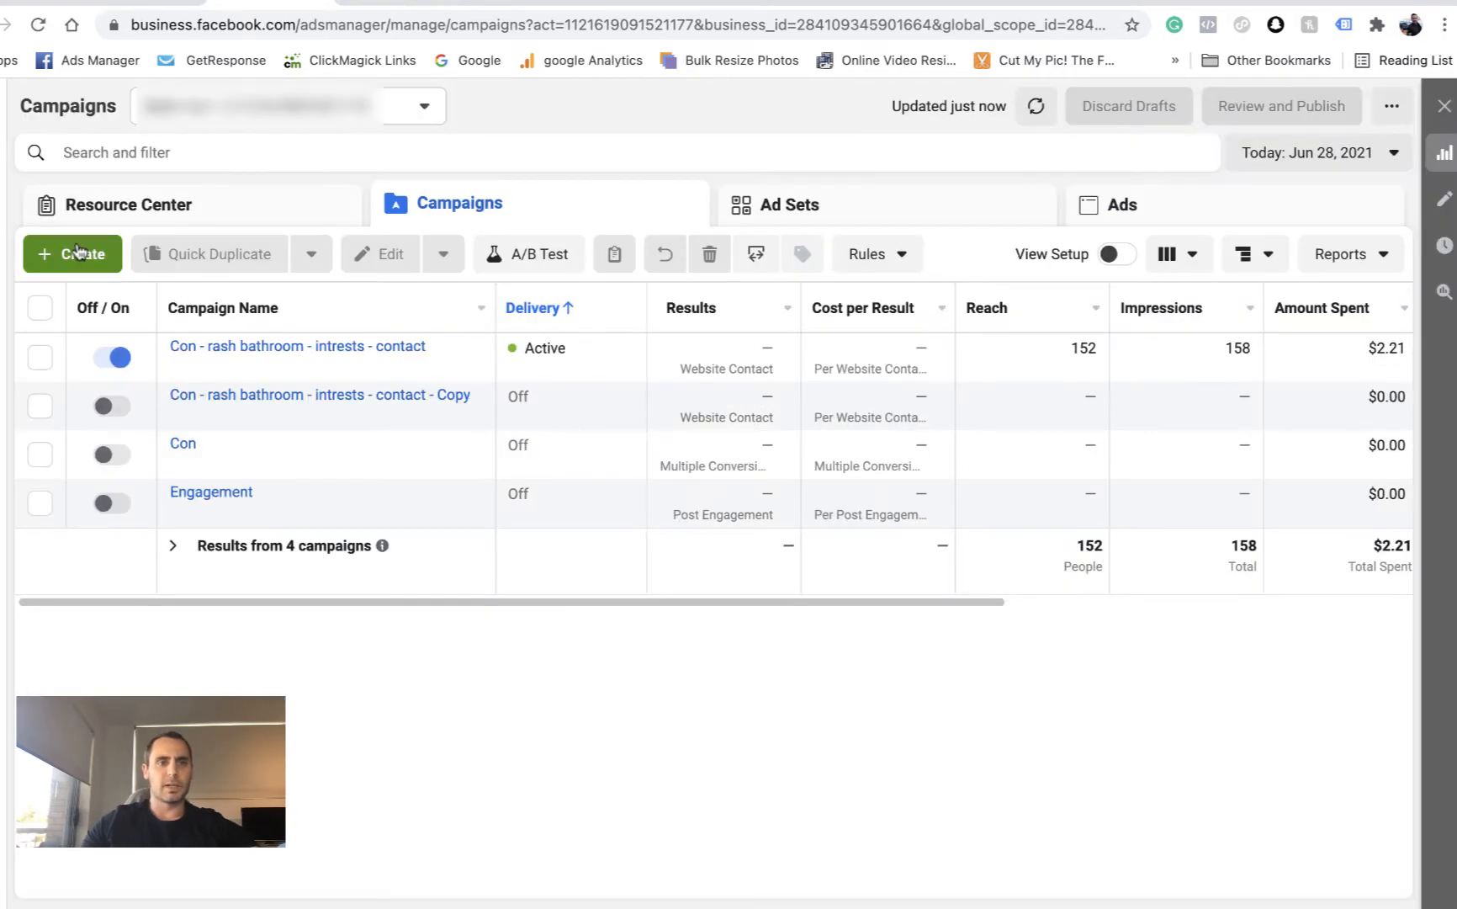
left_click(77, 252)
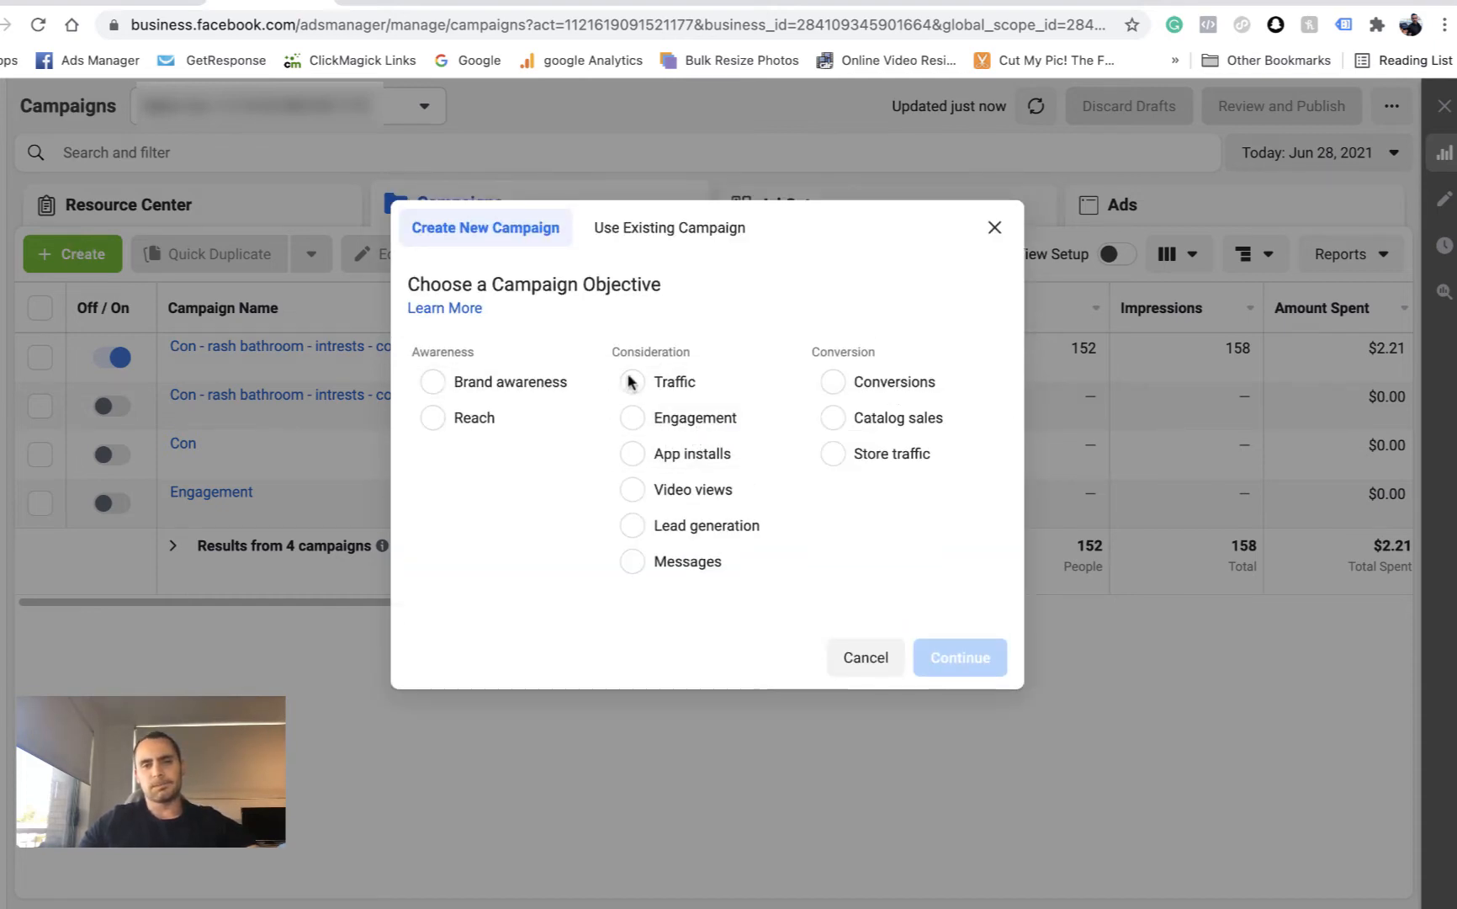
left_click(635, 419)
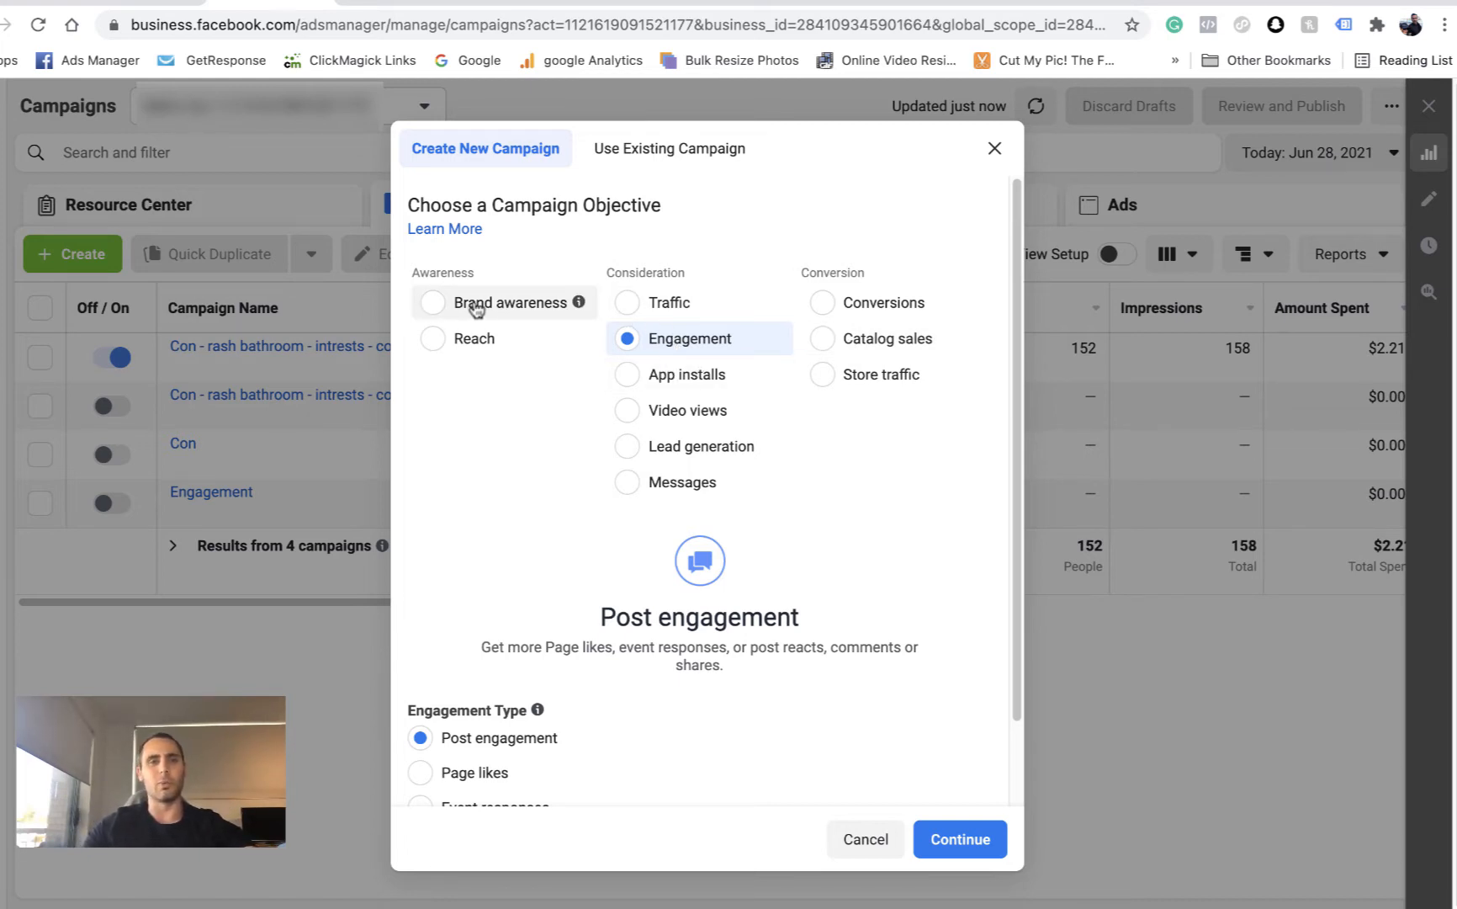
scroll(676, 449, "down", 1)
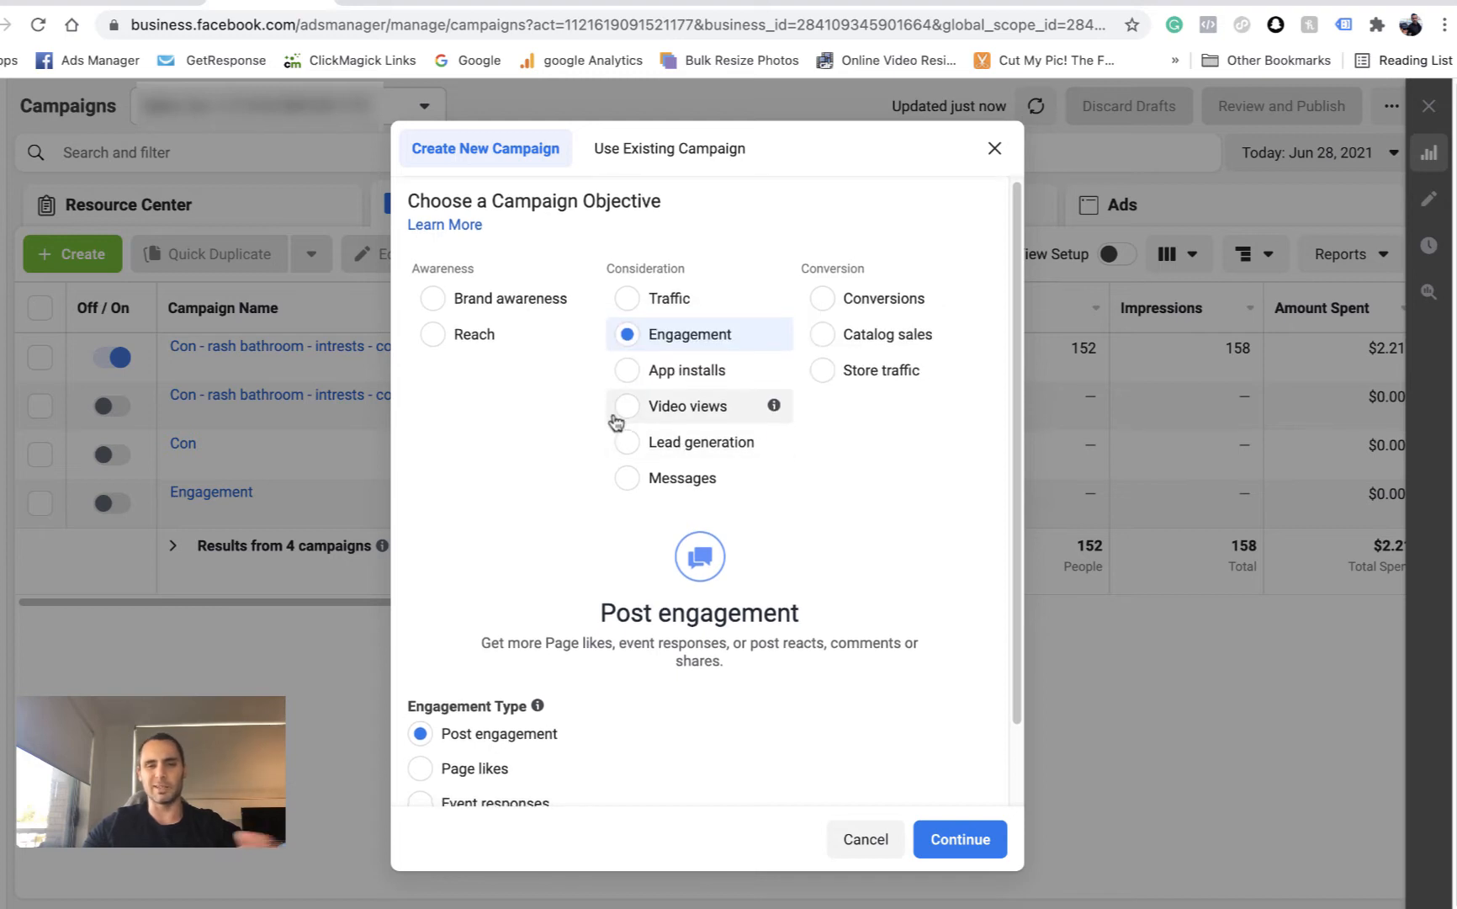
scroll(612, 420, "down", 3)
left_click(943, 835)
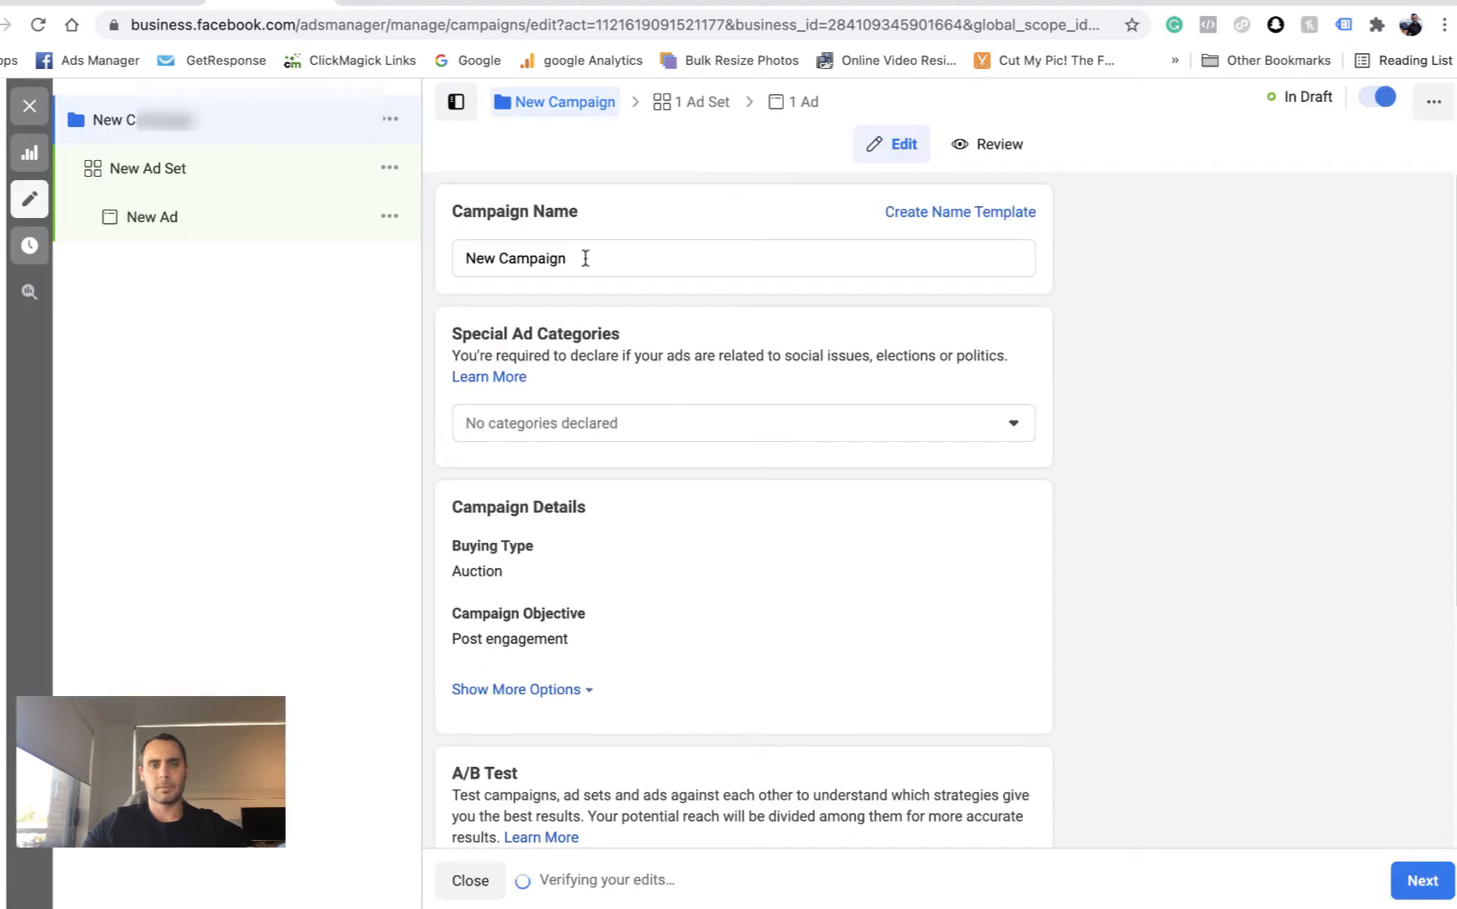
Review the new campaign's settings, leave campaign budget optimization off, and continue to the ad set.
left_click_drag(586, 257, 448, 250)
scroll(677, 263, "down", 4)
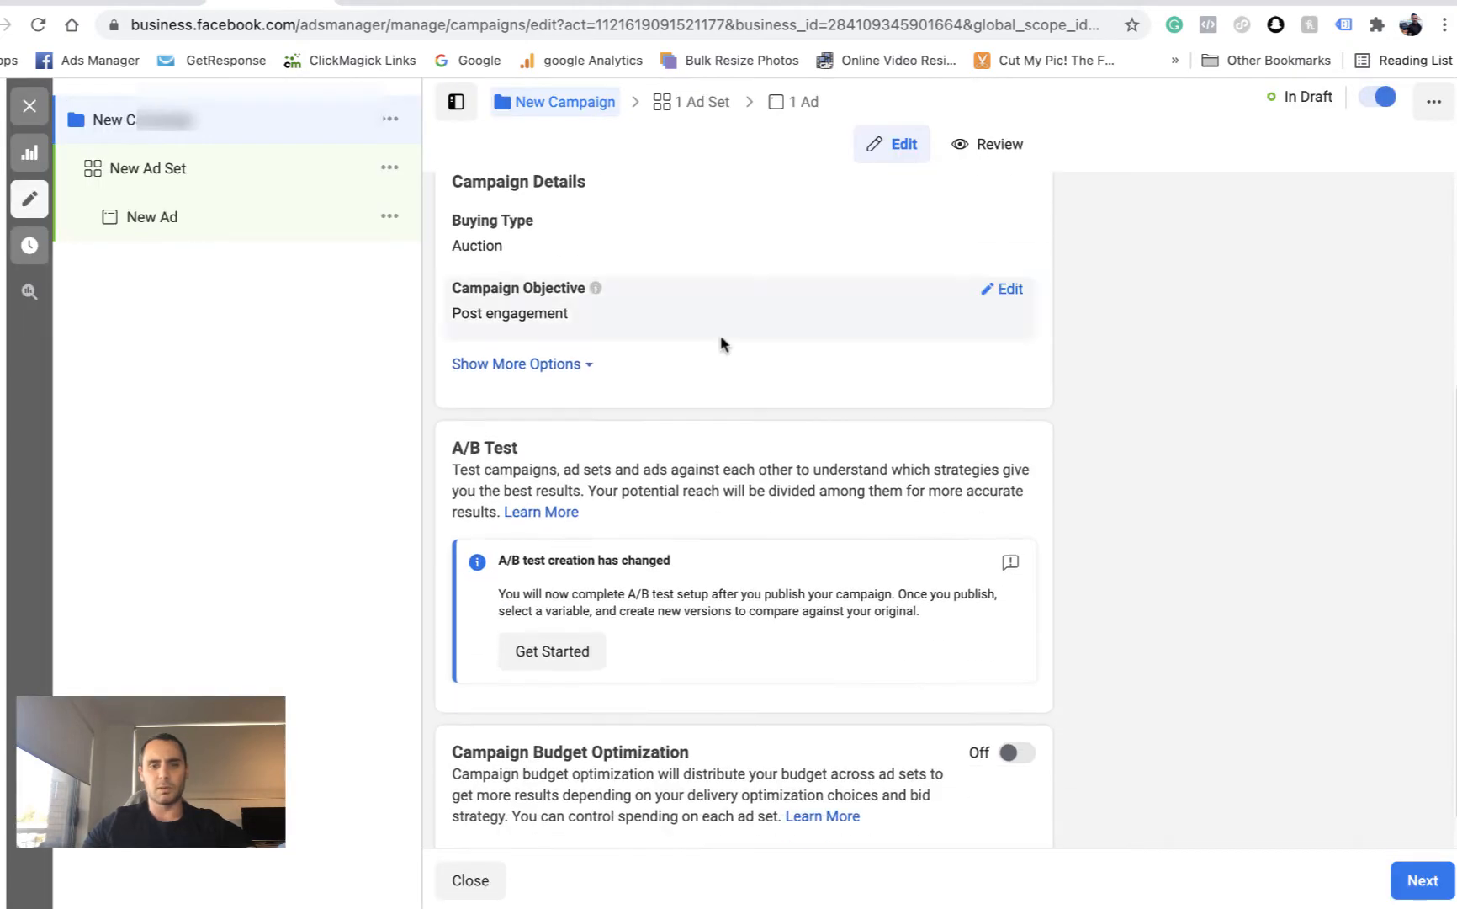
scroll(814, 608, "down", 1)
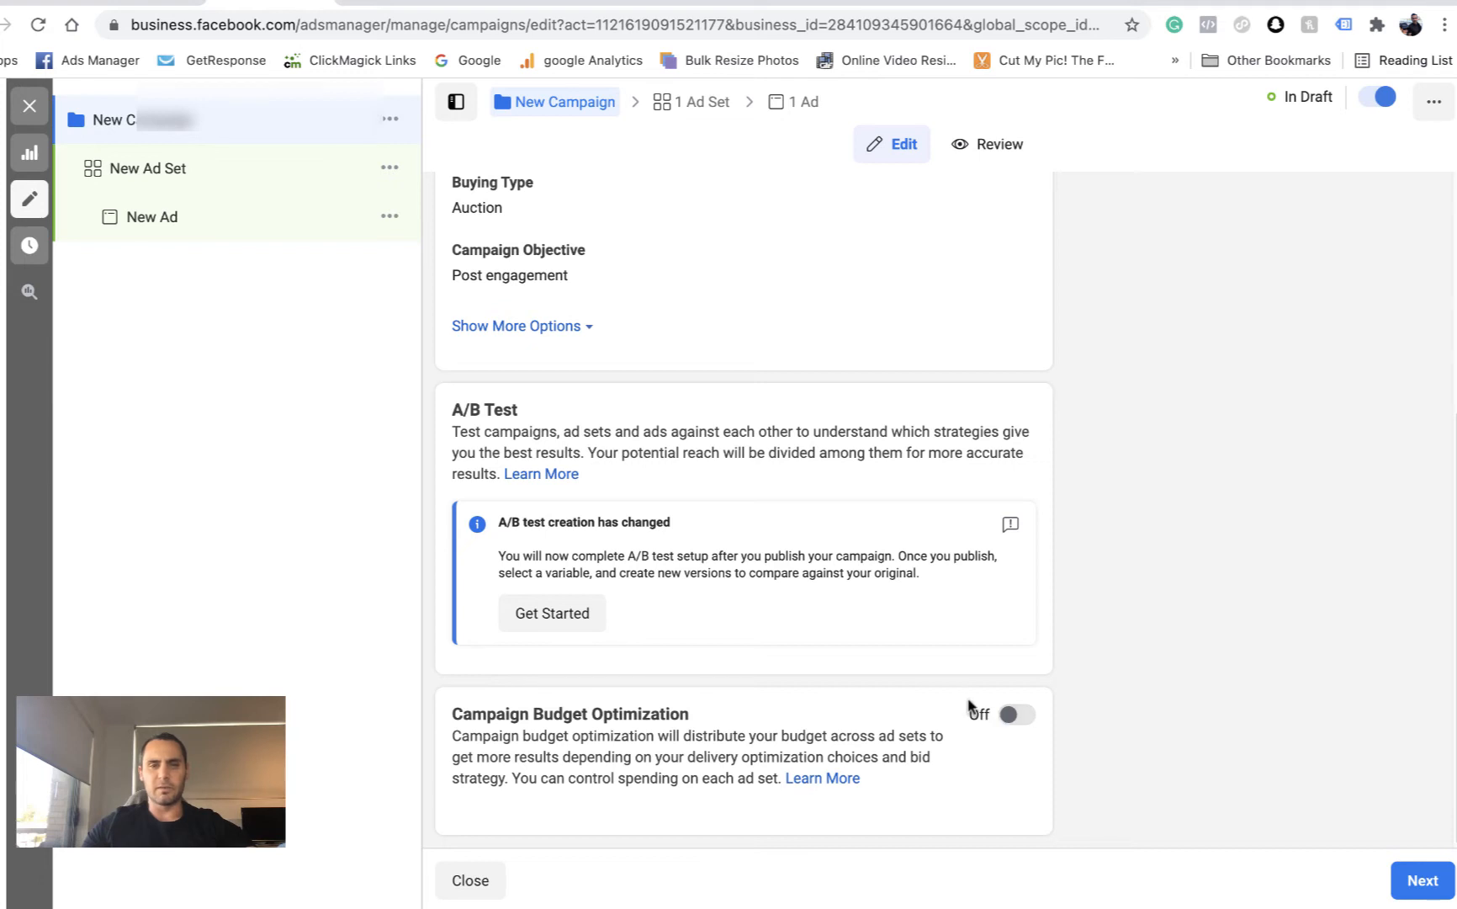
scroll(969, 700, "up", 4)
scroll(980, 740, "down", 4)
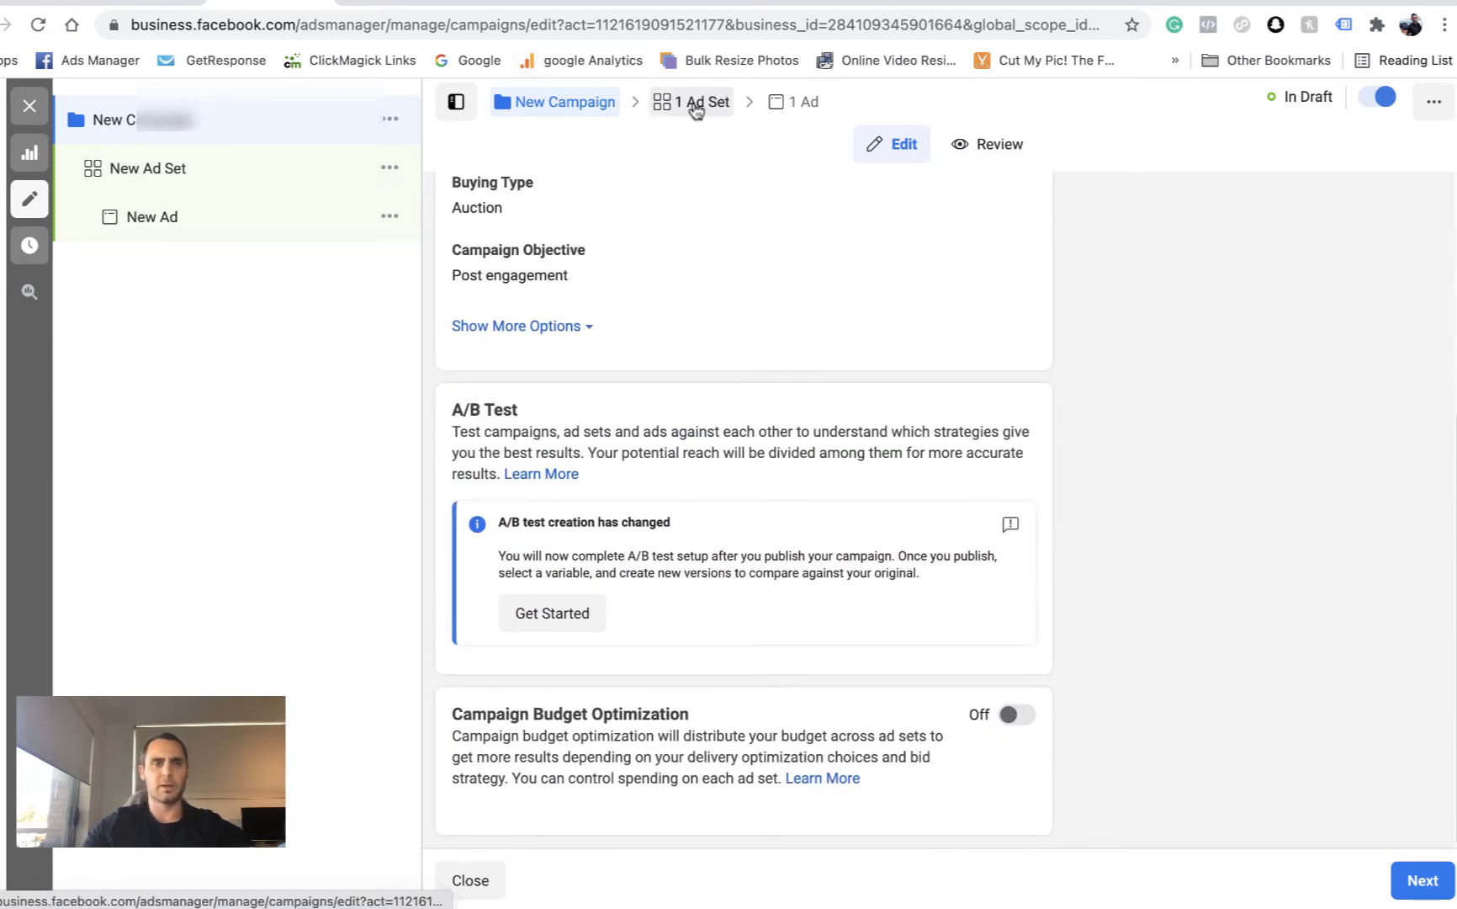
left_click(1415, 880)
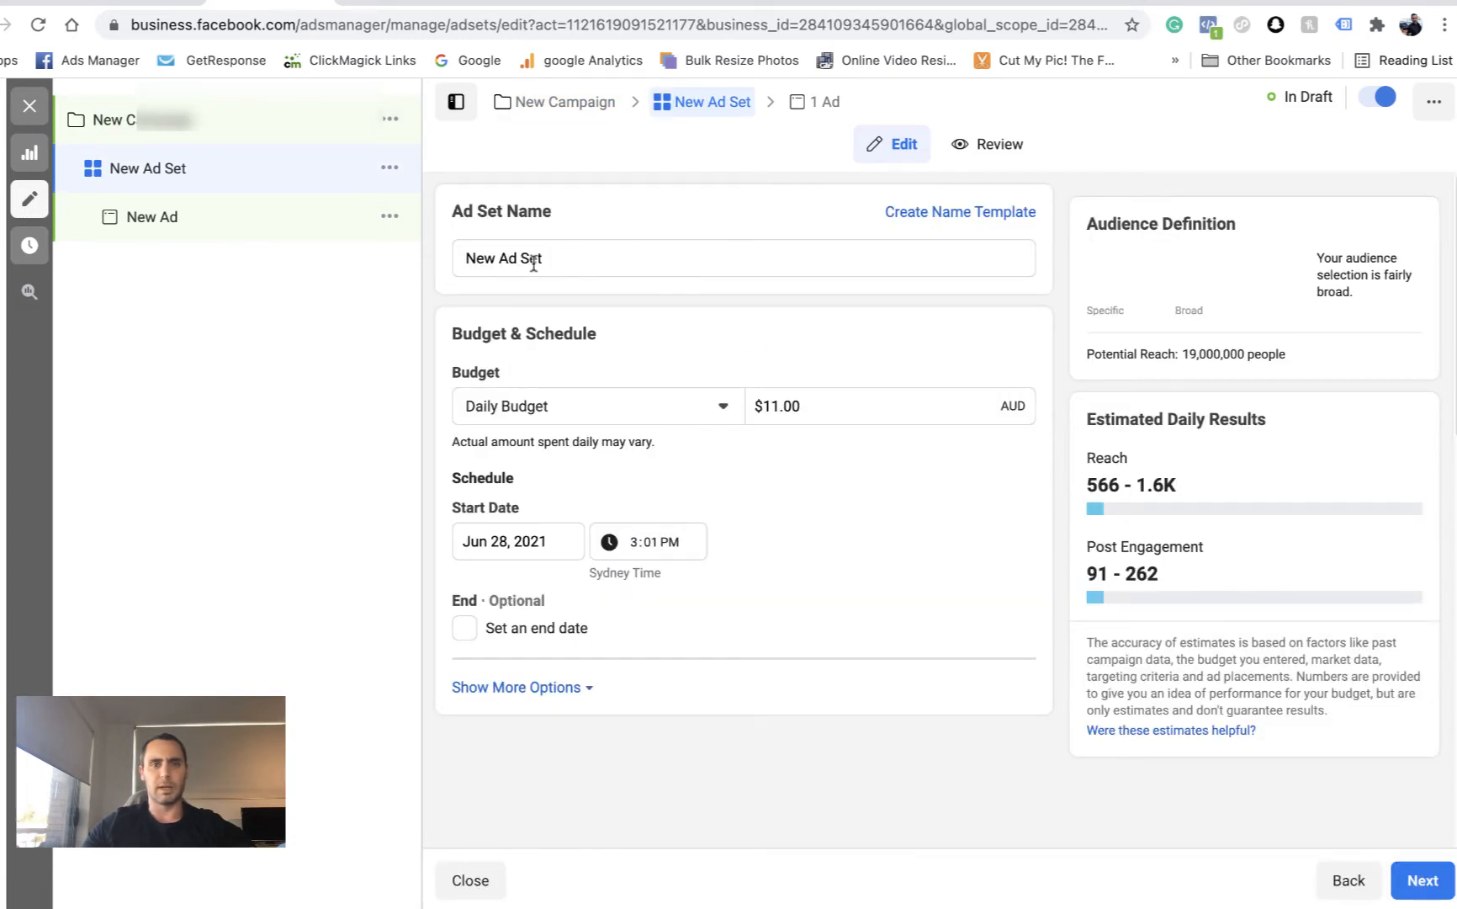
Review the ad set's daily budget, start date, optional end date and ad scheduling options.
scroll(641, 351, "down", 2)
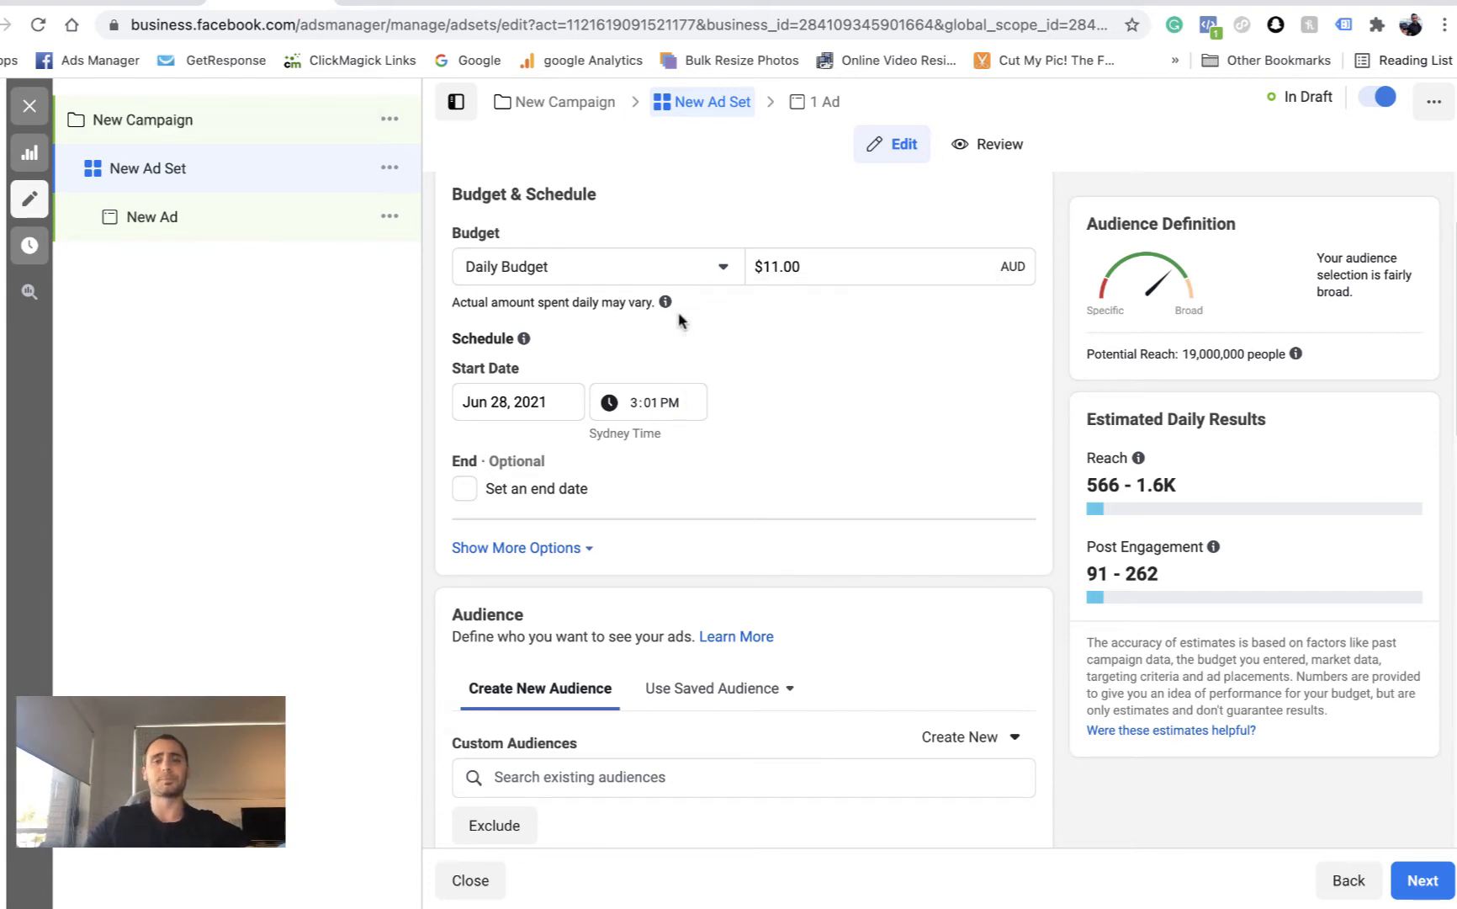
scroll(679, 318, "down", 1)
scroll(673, 327, "down", 1)
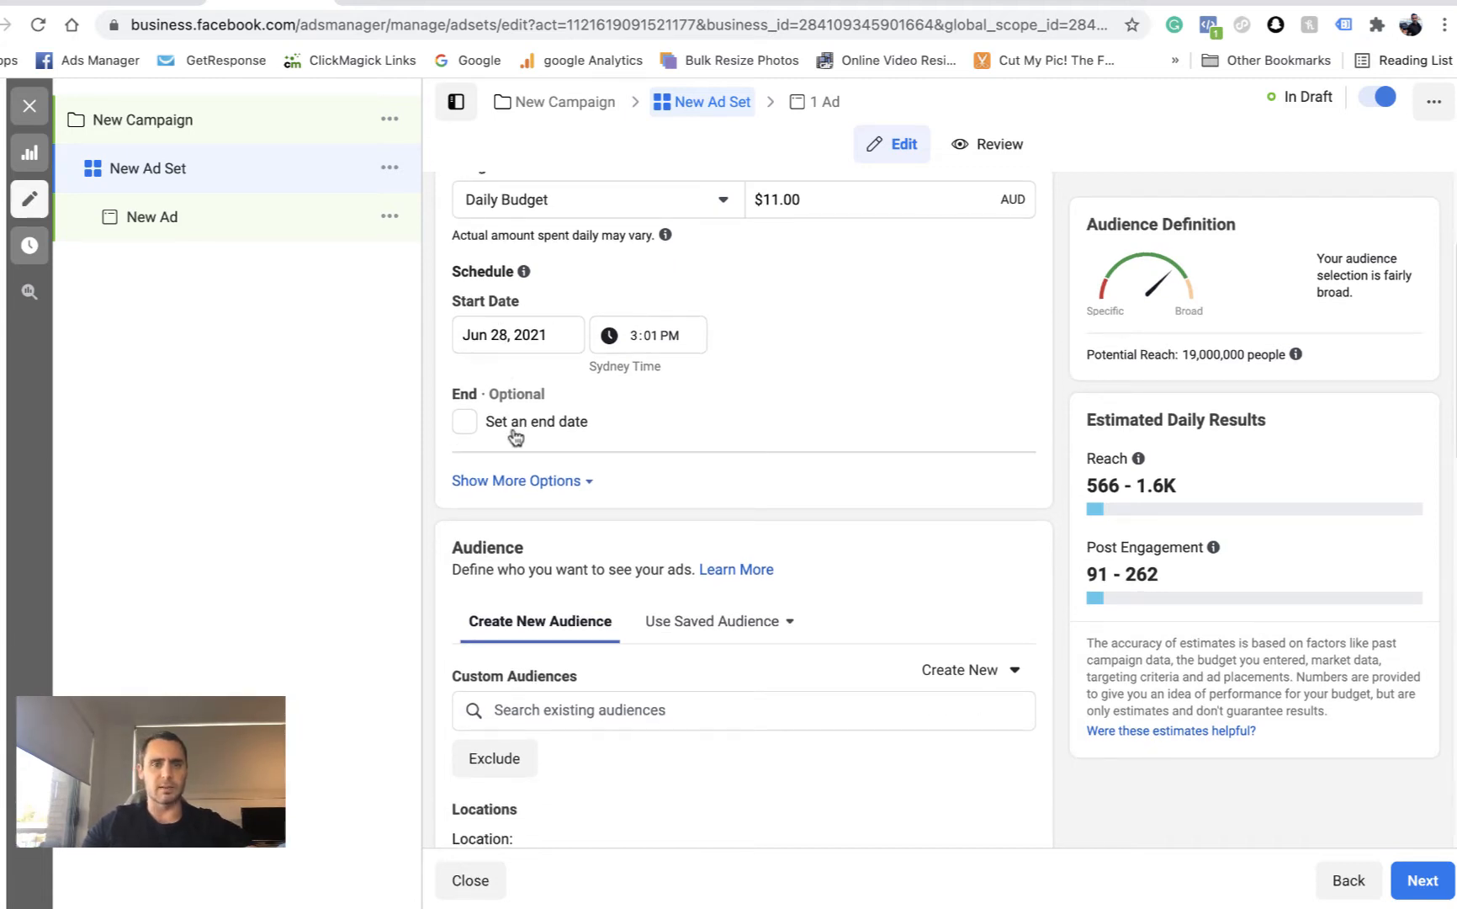
scroll(621, 360, "down", 3)
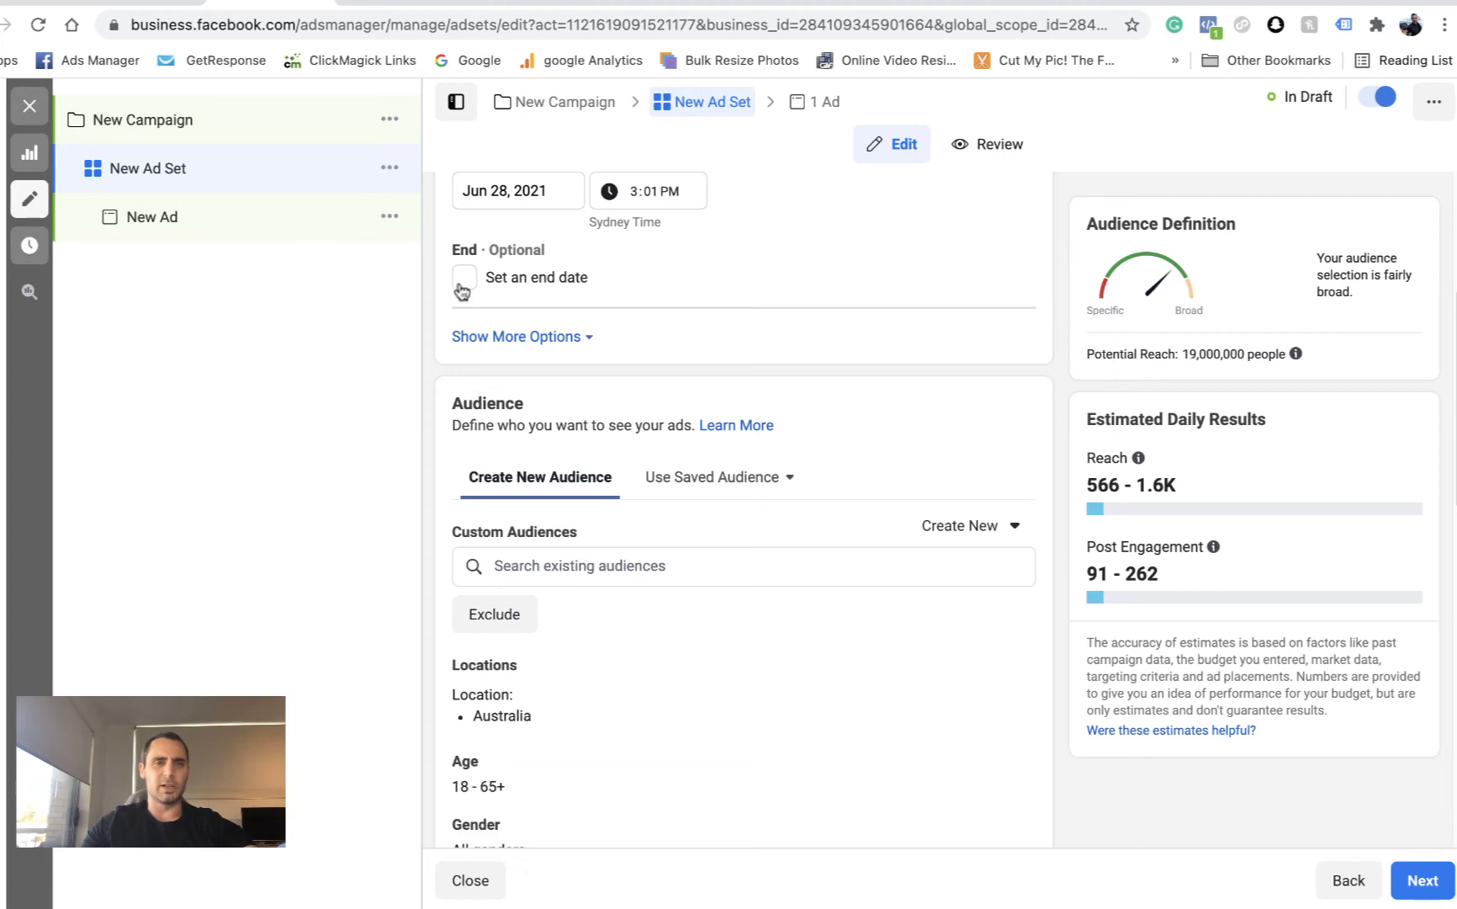
scroll(578, 351, "up", 4)
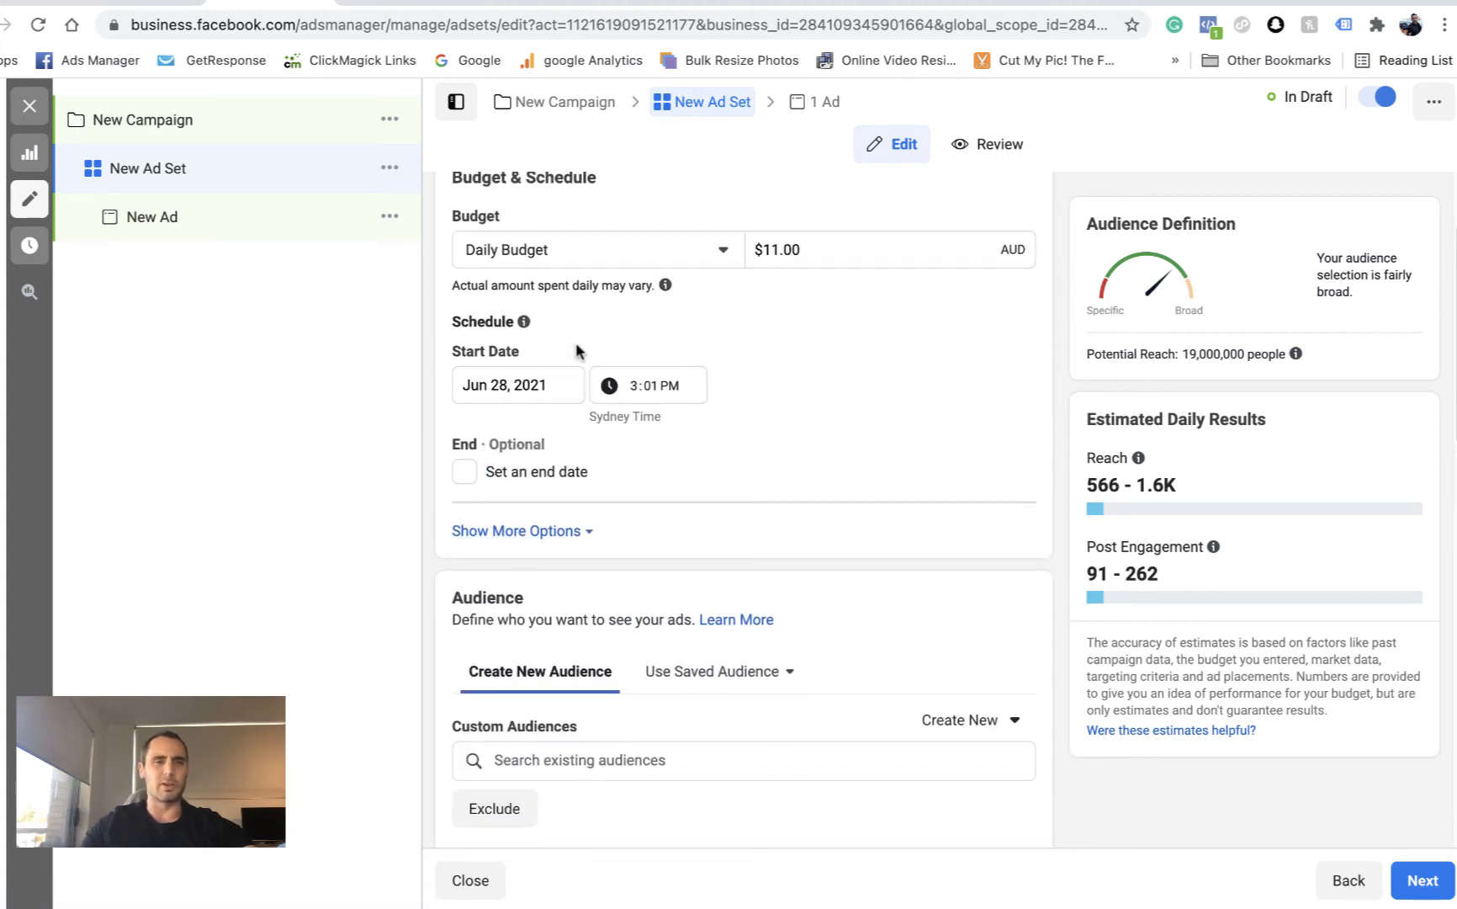
left_click(551, 530)
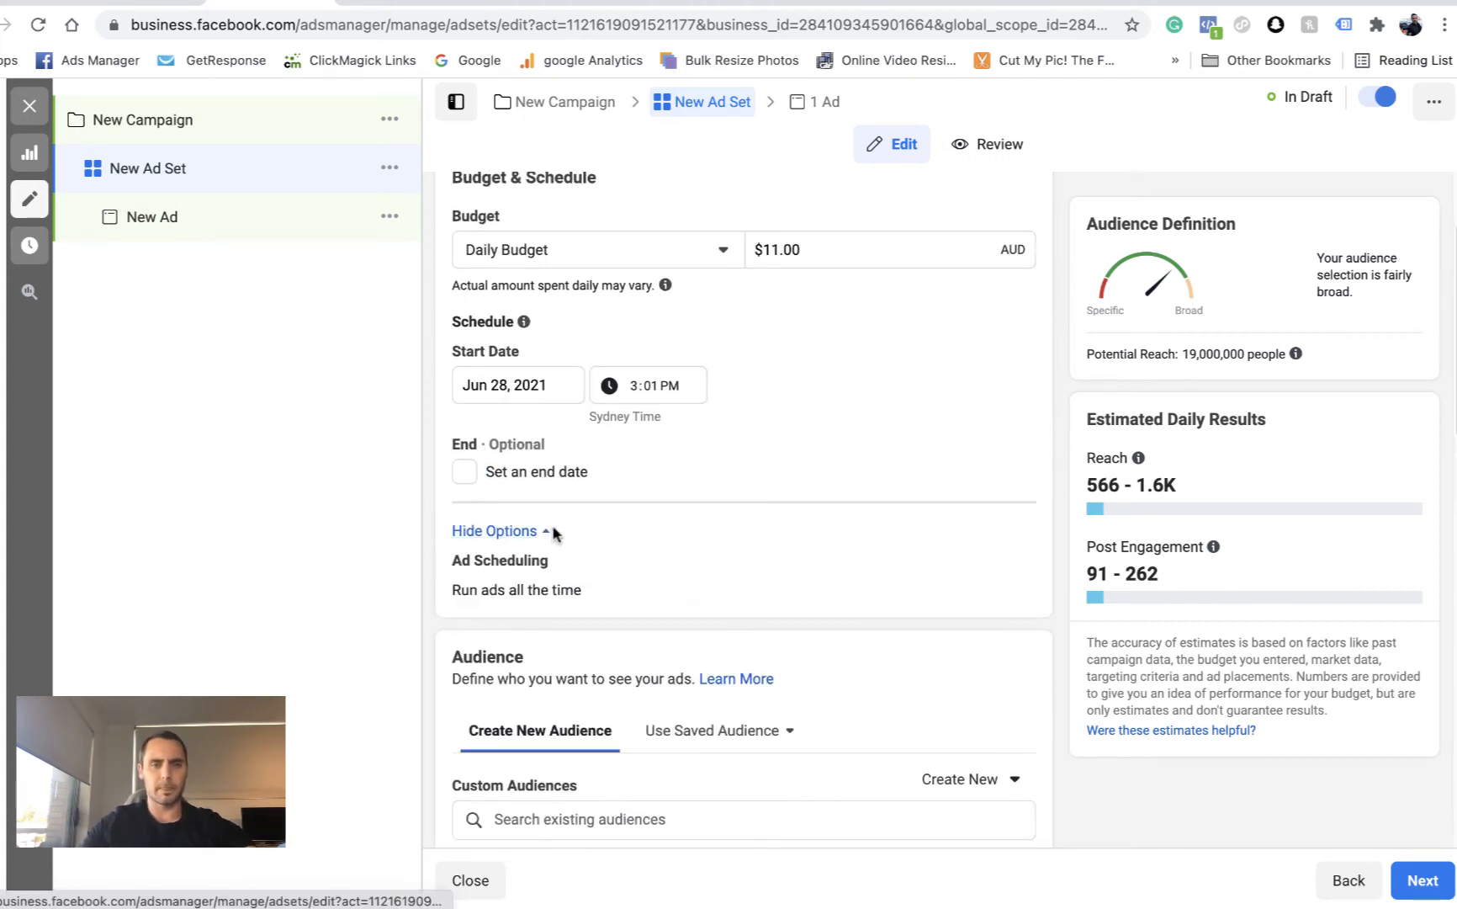
mouse_move(558, 521)
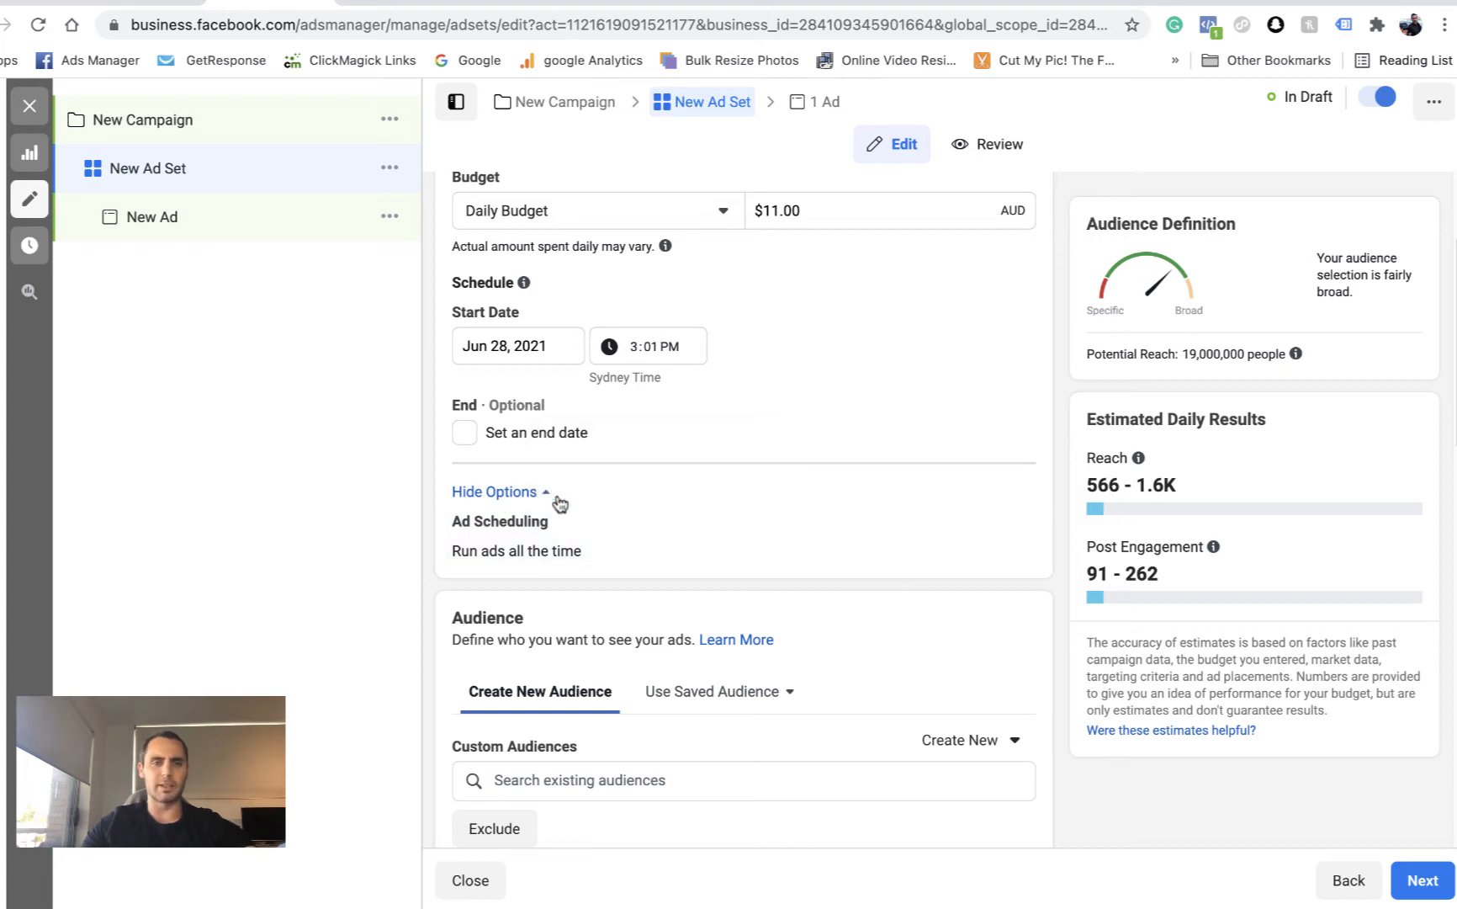
left_click(547, 492)
Target the ad set at the existing website custom audience "CA - 30 days visits 24/6".
scroll(563, 482, "down", 4)
left_click(554, 414)
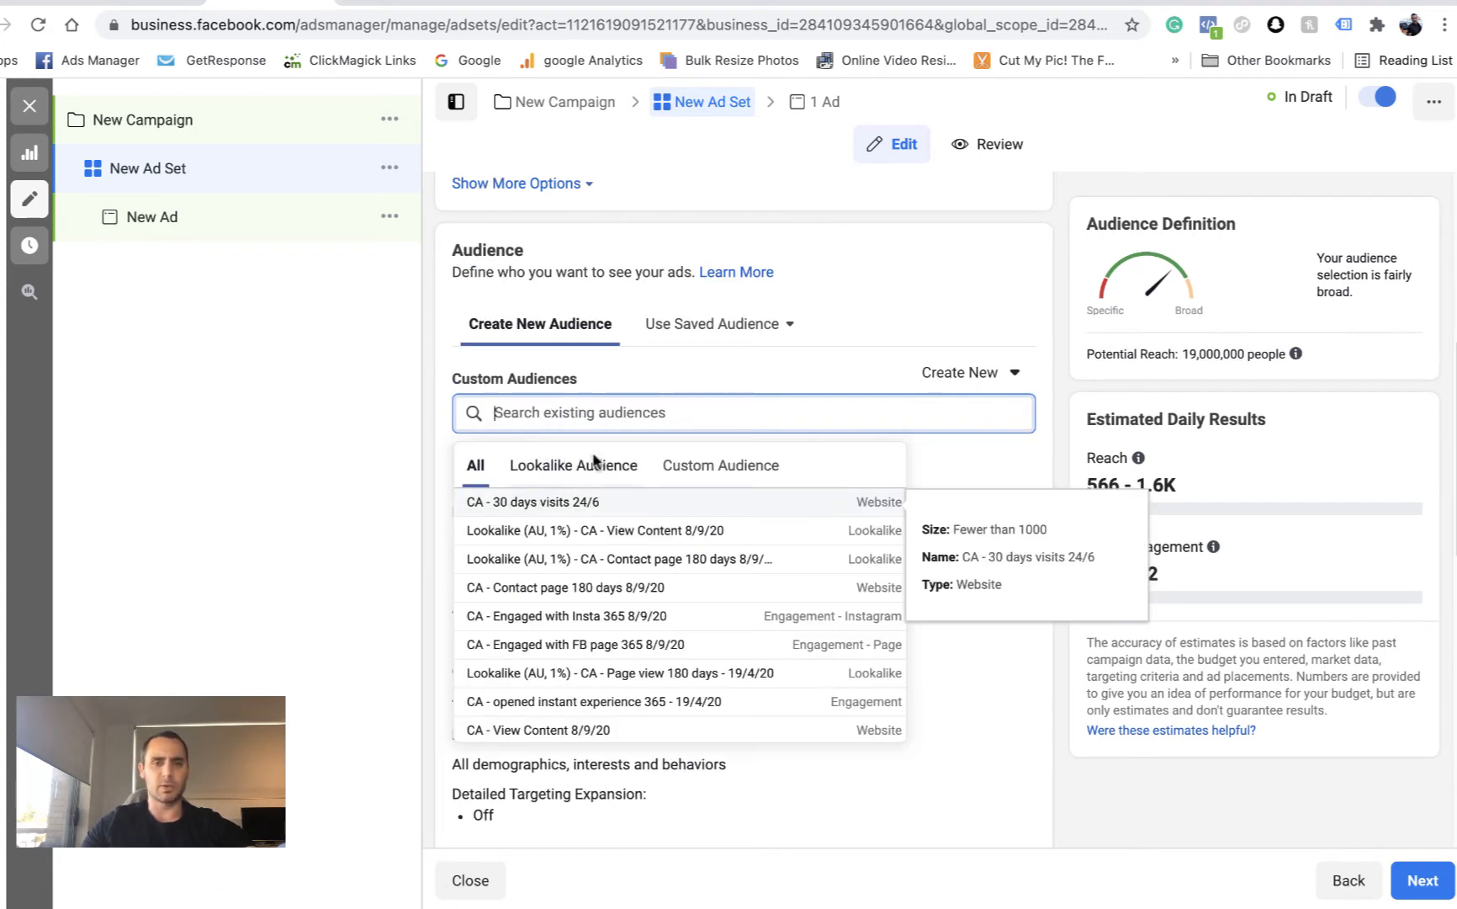
left_click(772, 472)
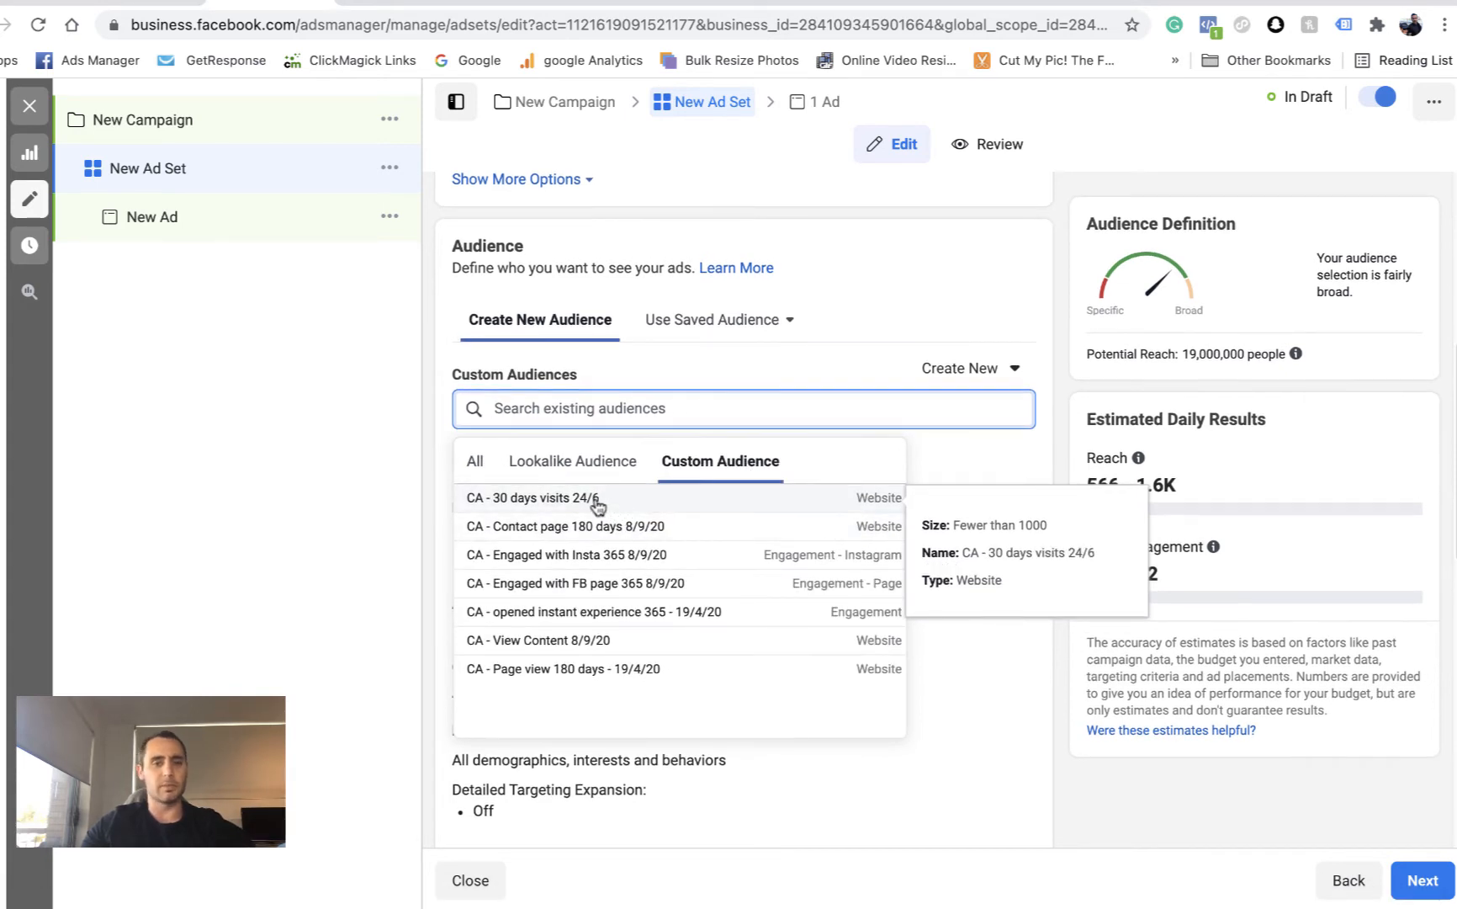
left_click(562, 499)
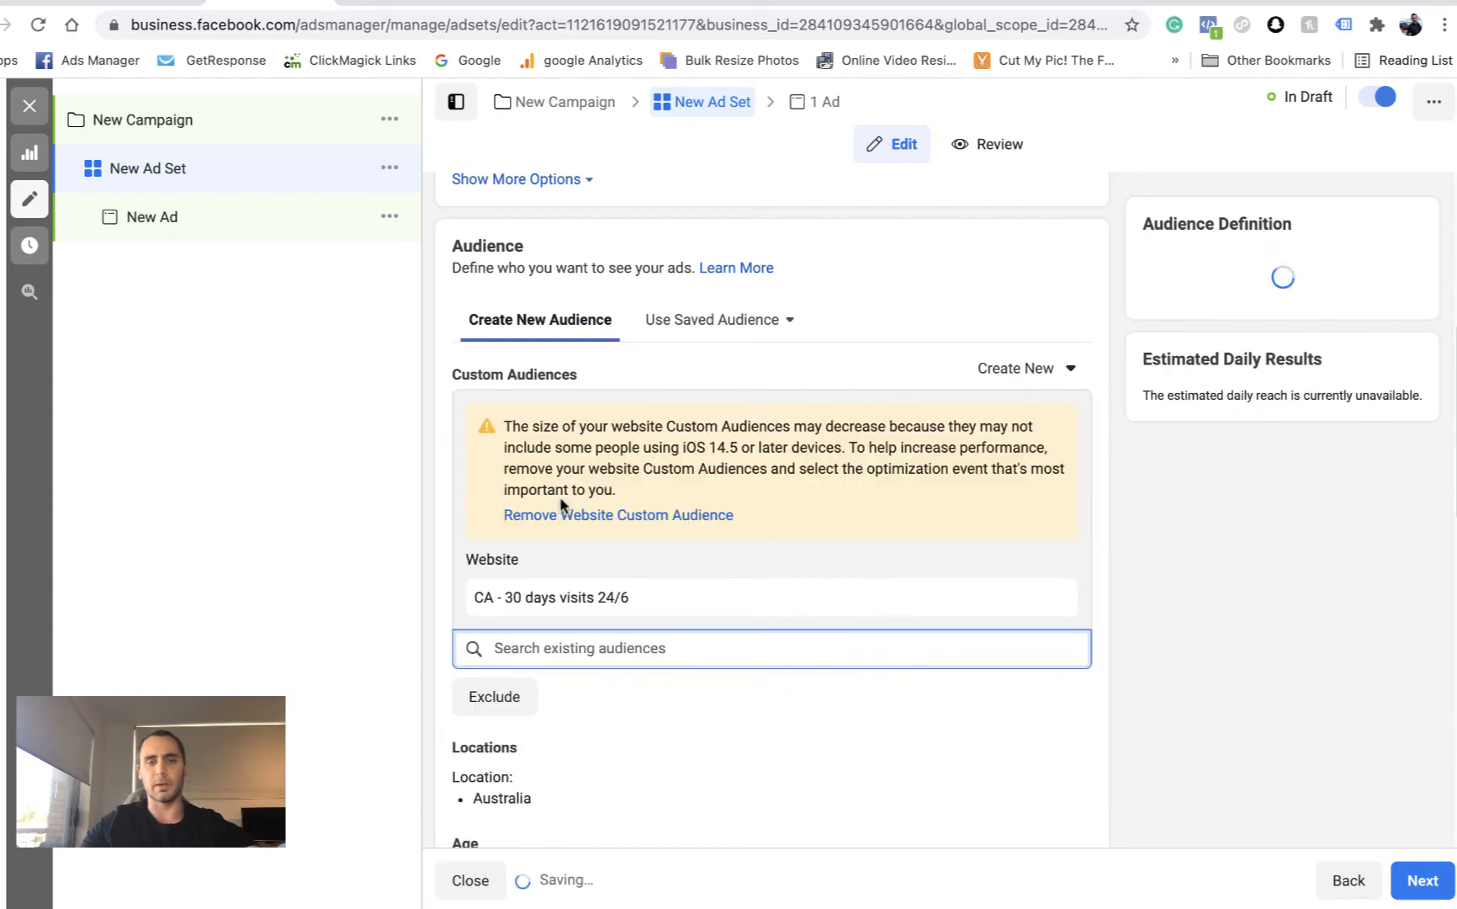
left_click(1049, 500)
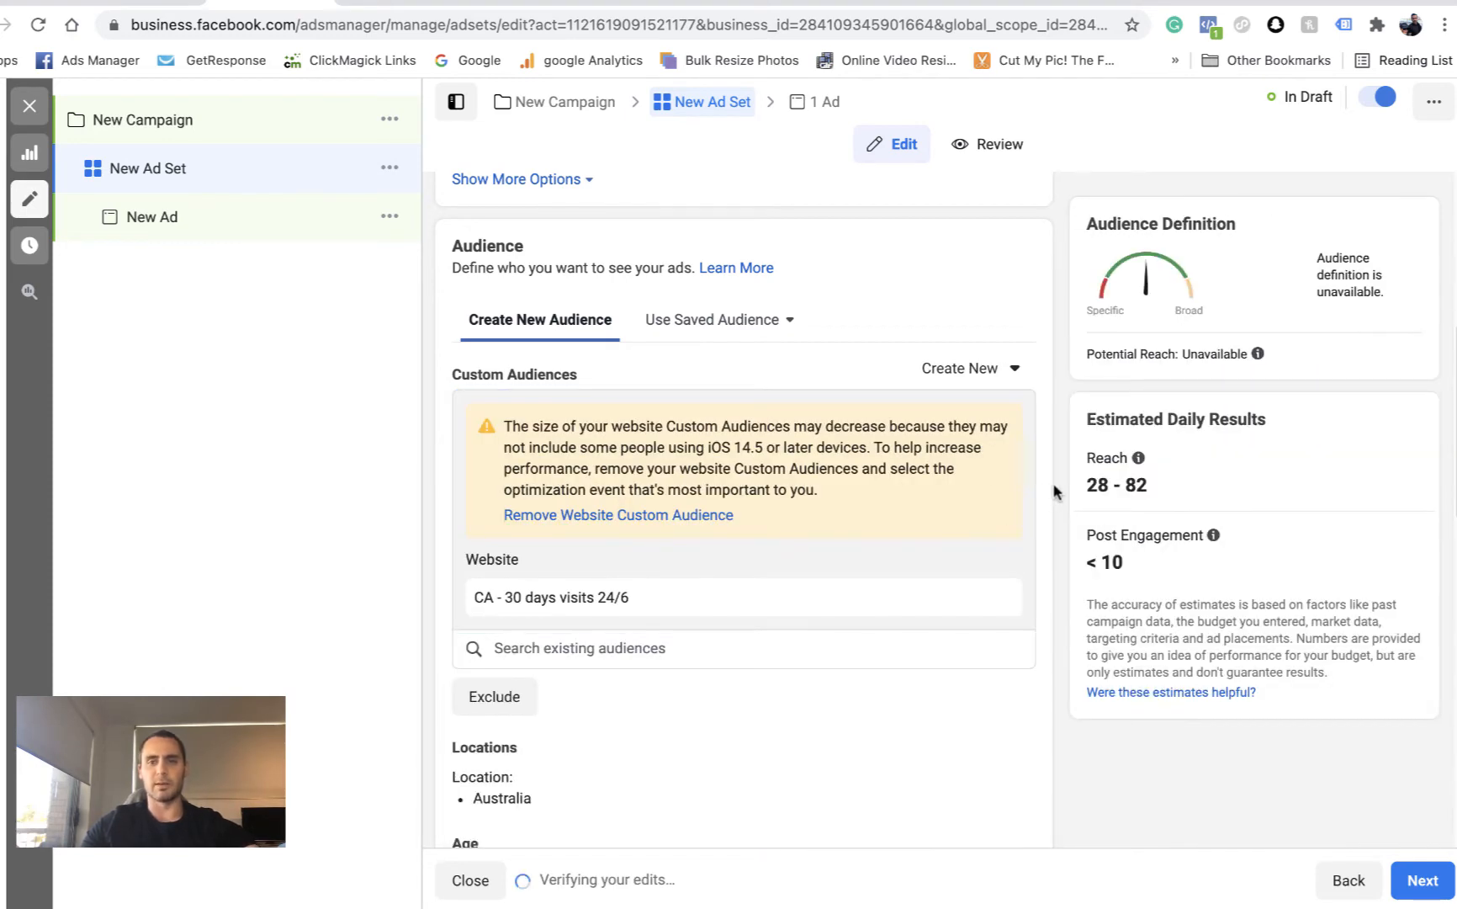
Open the age and detailed targeting settings for editing, and leave Detailed Targeting Expansion unticked.
scroll(747, 584, "down", 2)
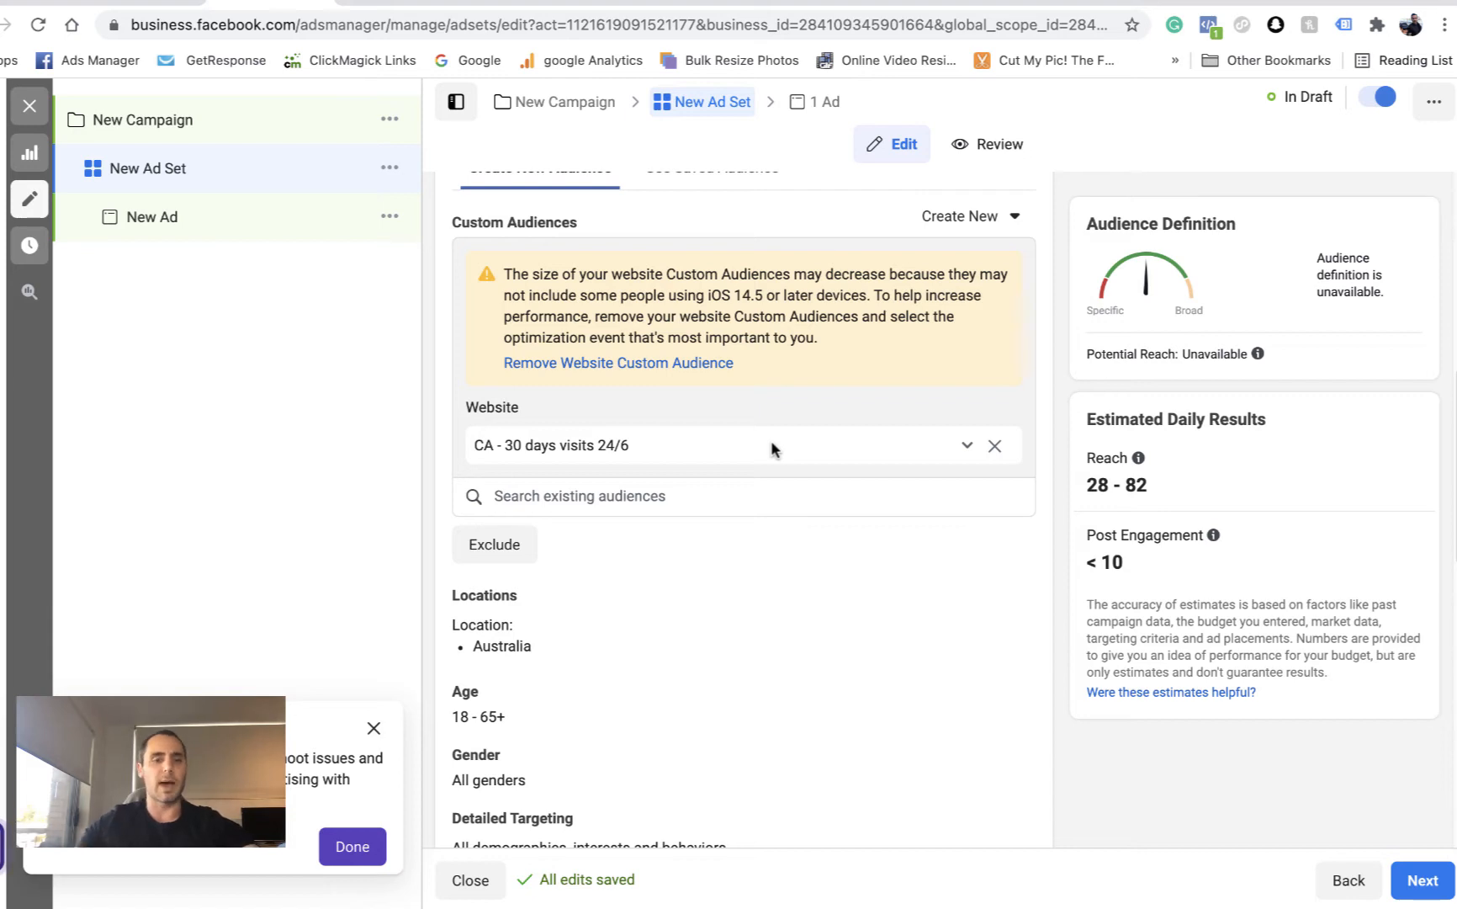
scroll(755, 457, "down", 5)
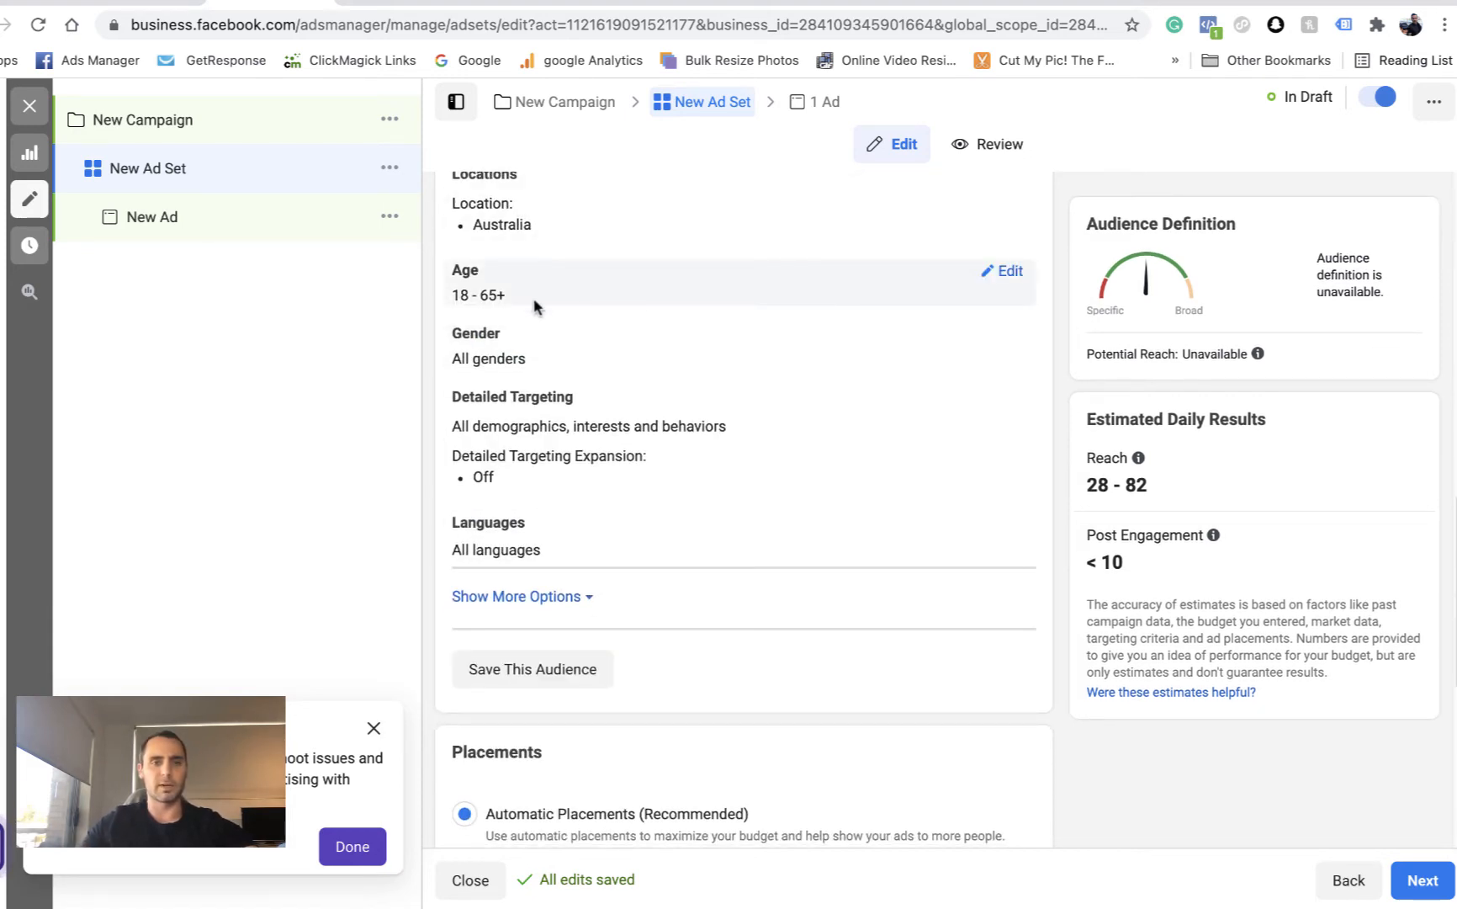
left_click(1002, 274)
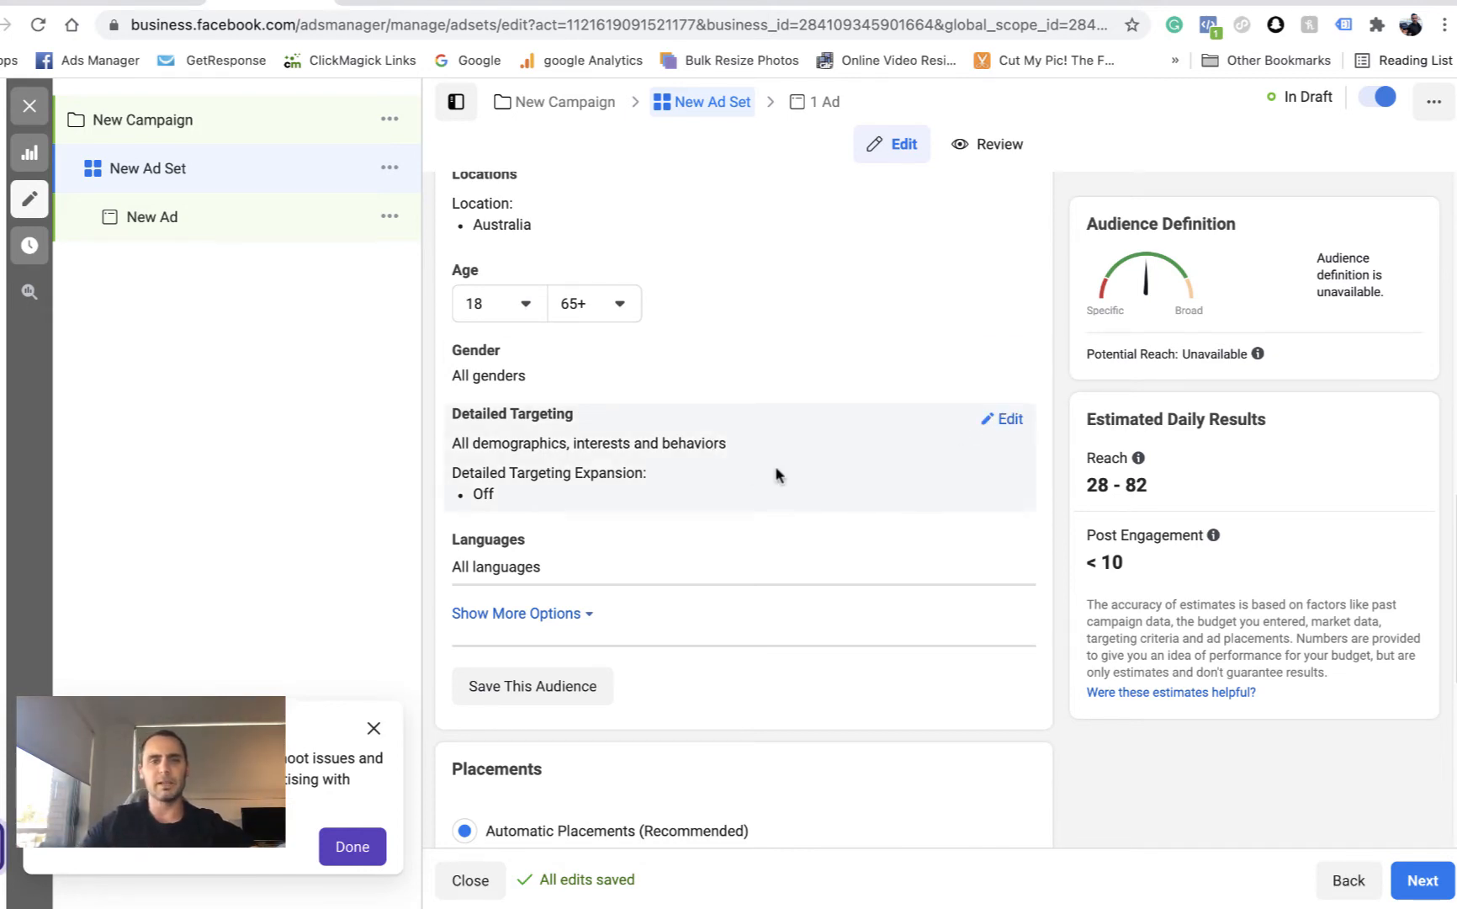
left_click(988, 423)
left_click(464, 589)
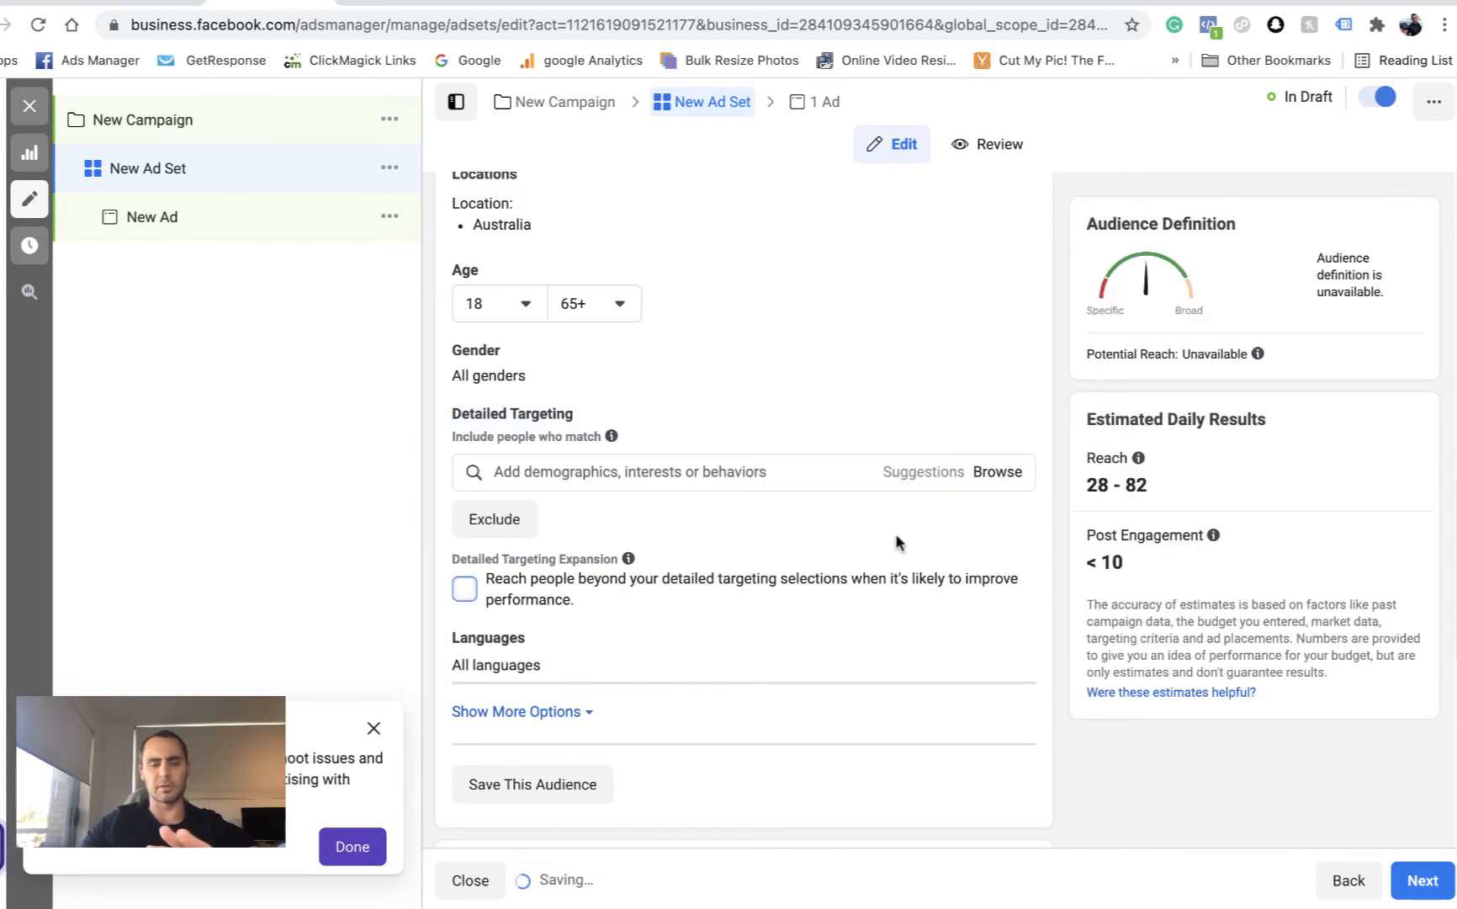
Review the ad set's placements and its Optimization & Delivery settings, dismissing the pop-up notice.
scroll(774, 508, "down", 3)
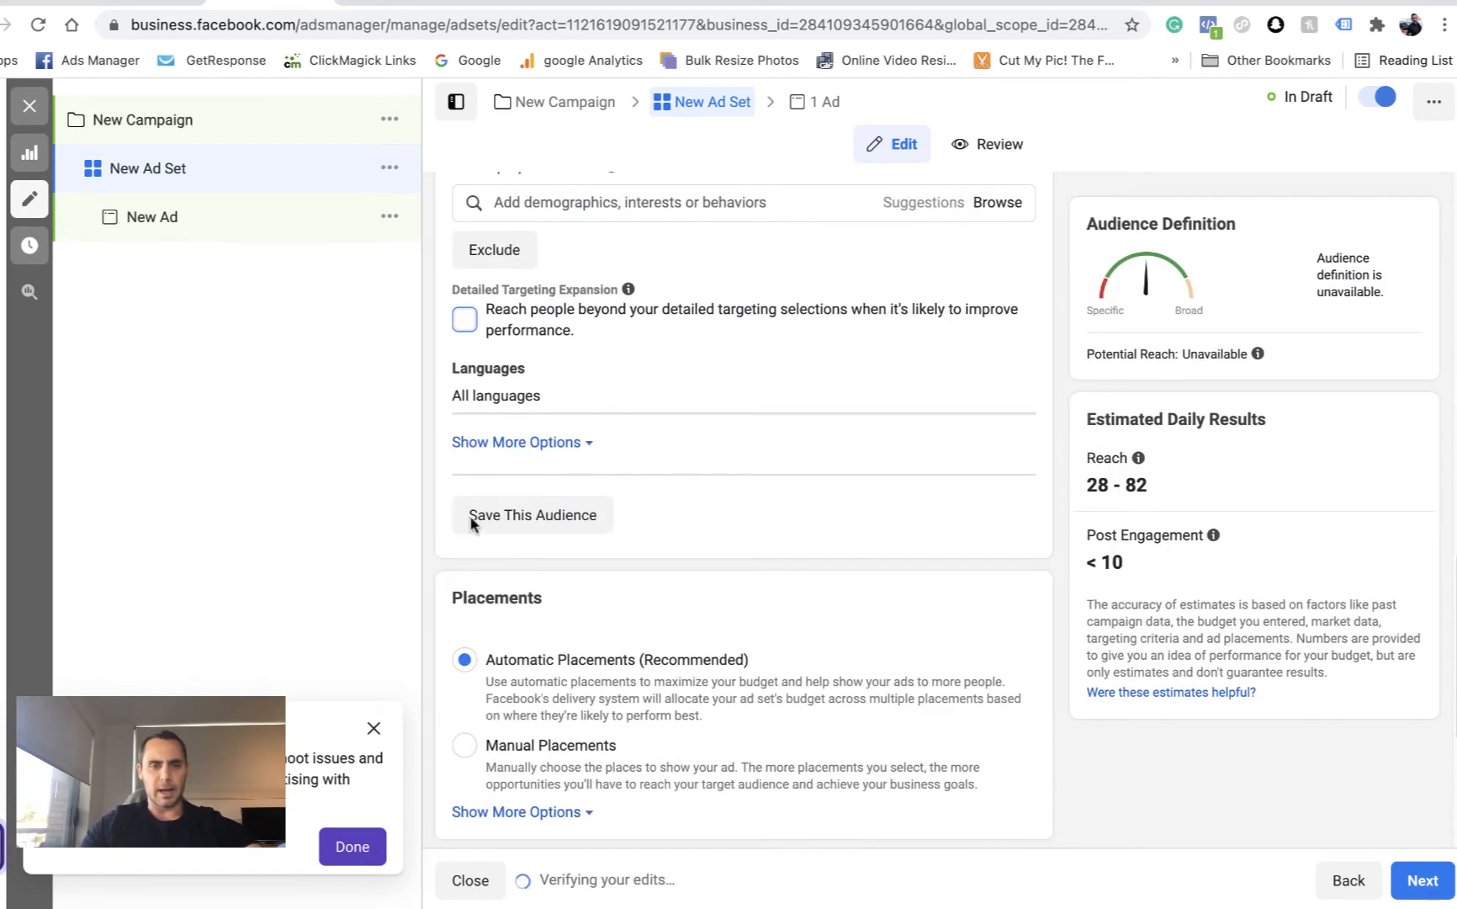
scroll(472, 514, "down", 2)
scroll(533, 381, "down", 3)
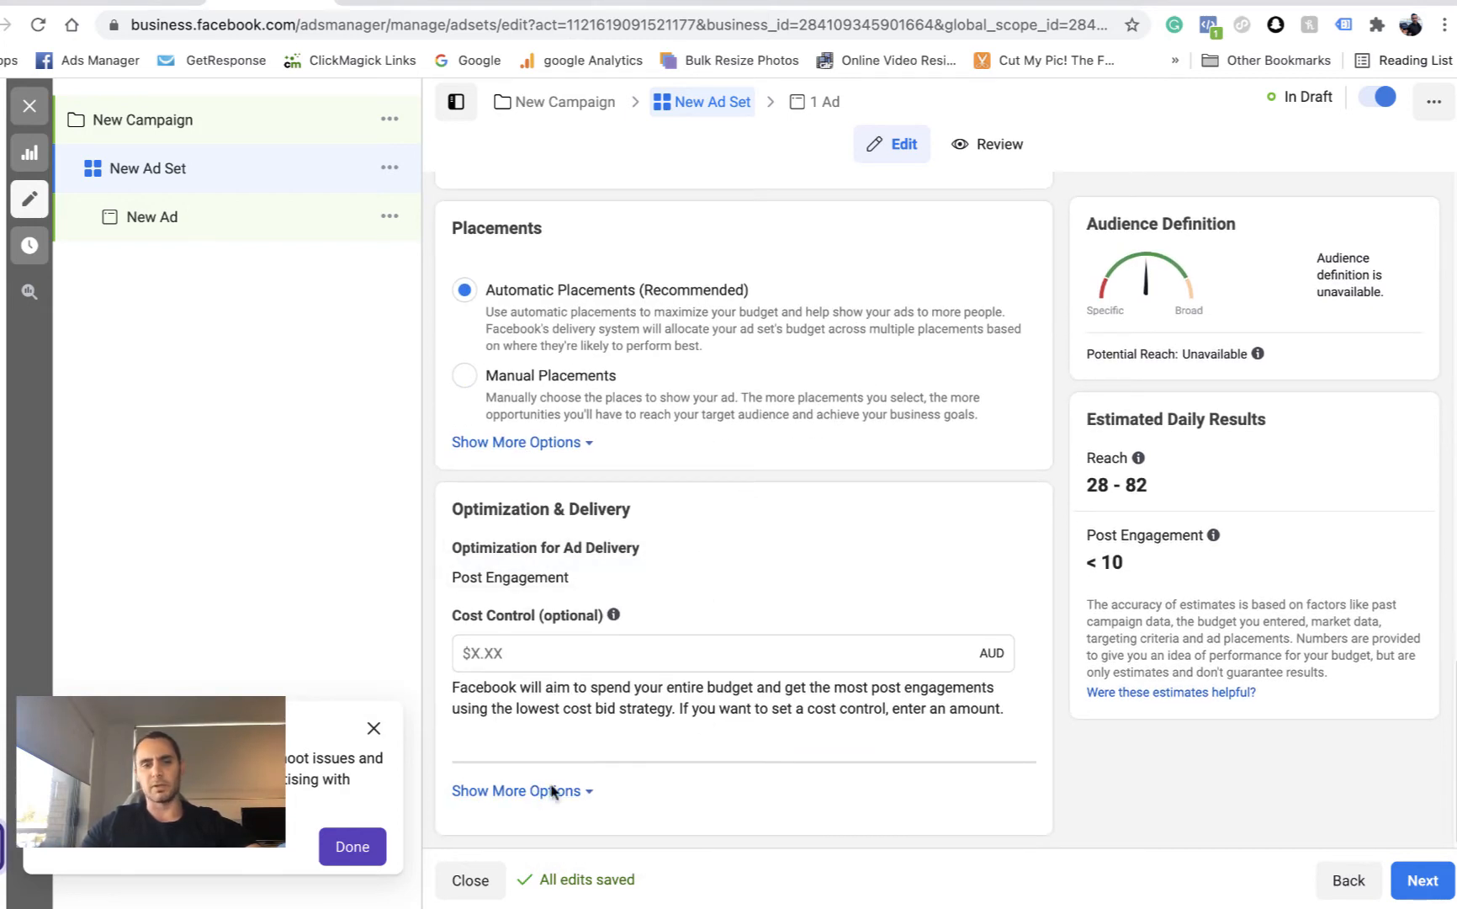
left_click(374, 728)
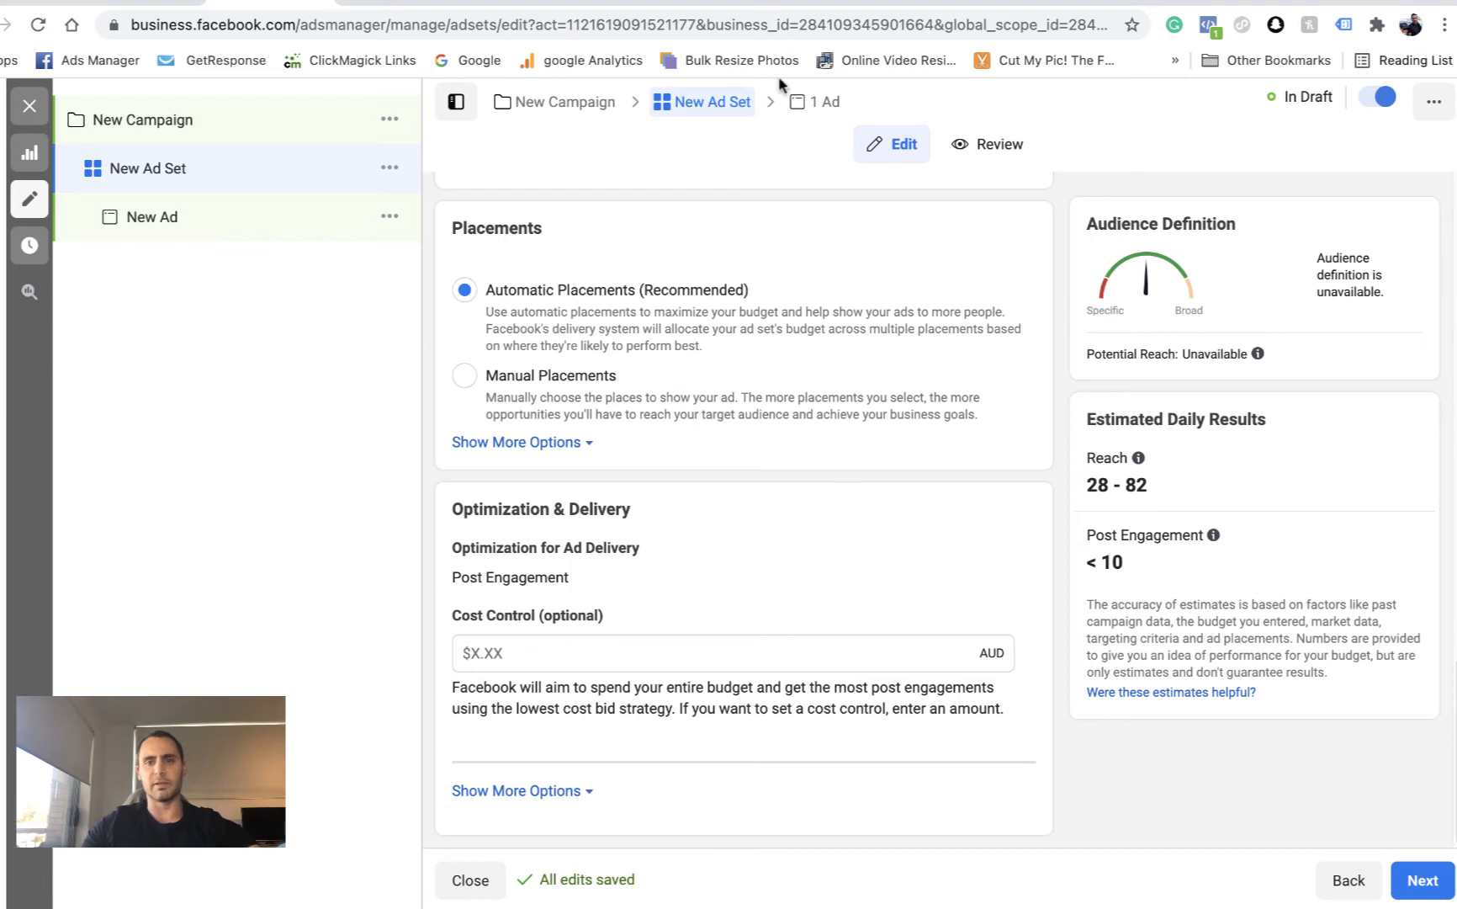
left_click(811, 101)
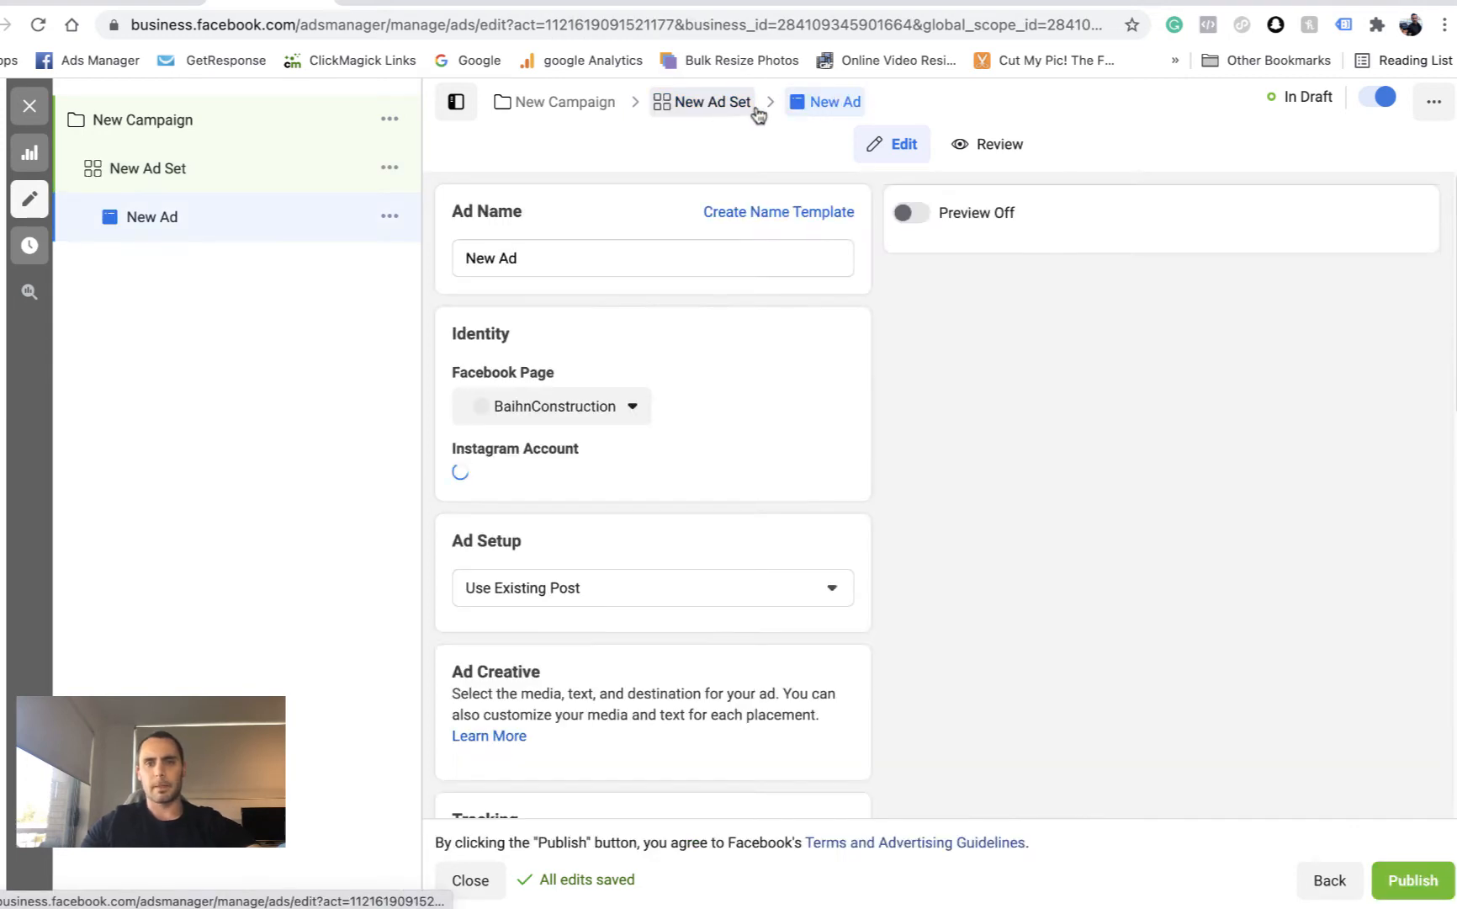
left_click(717, 102)
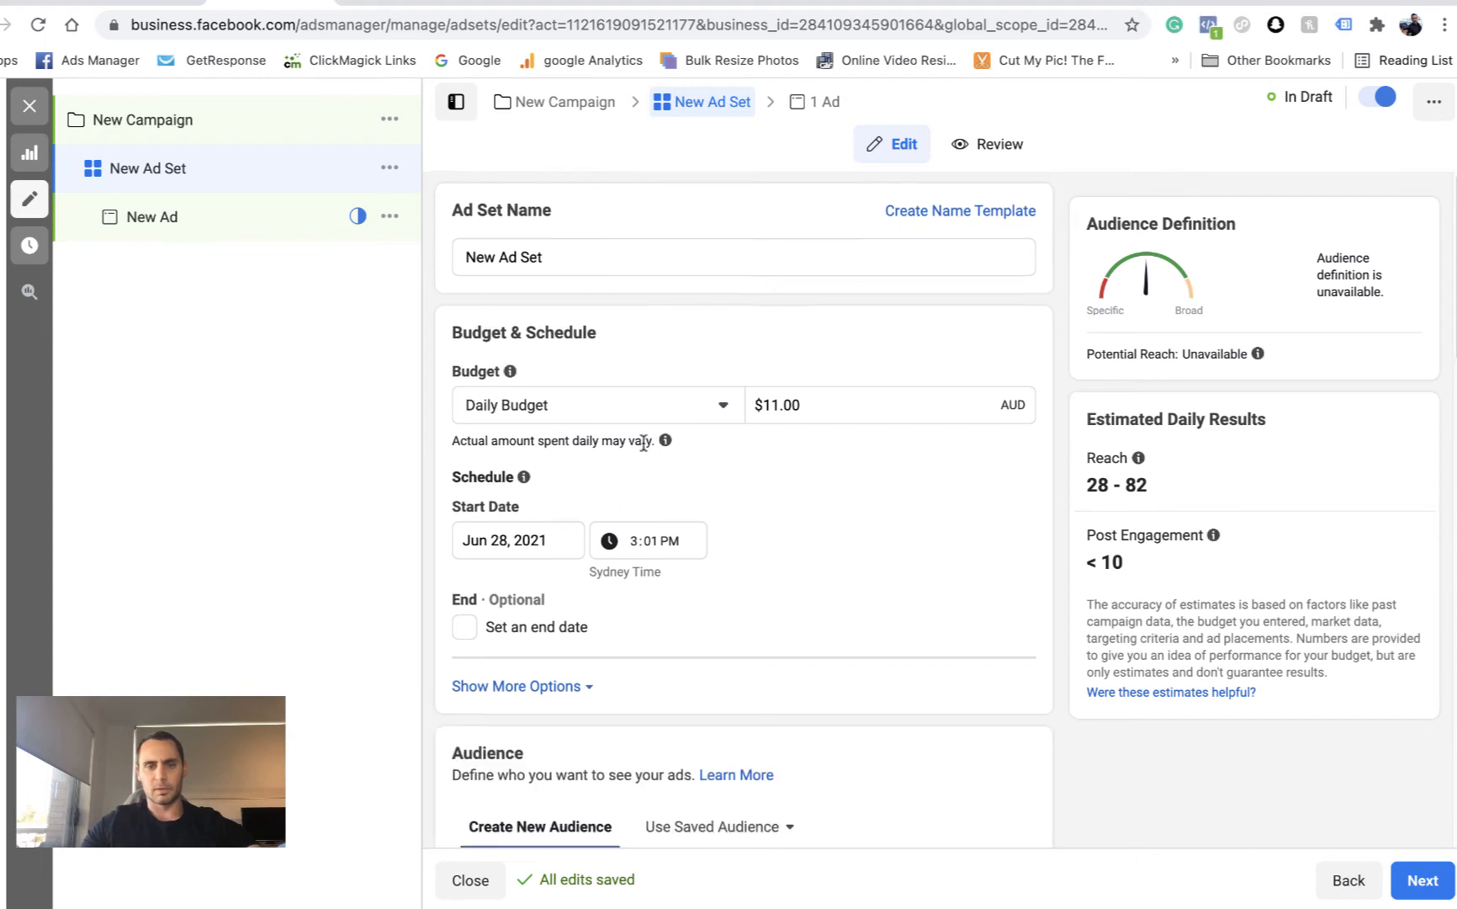
scroll(643, 442, "down", 15)
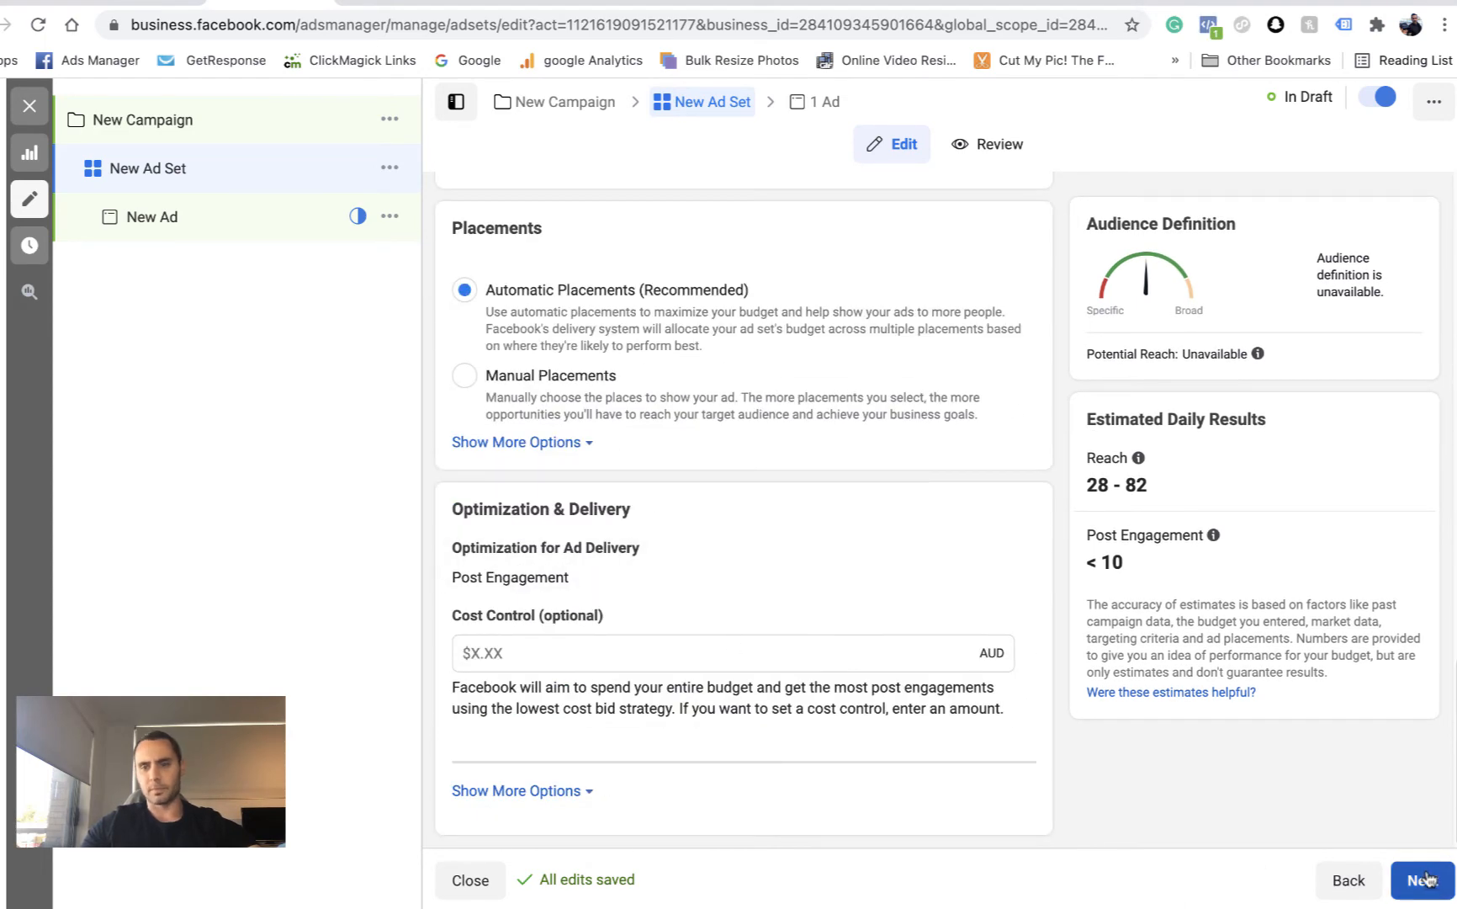
Continue to the ad and choose baihnconstruction as its Instagram account.
left_click(1423, 879)
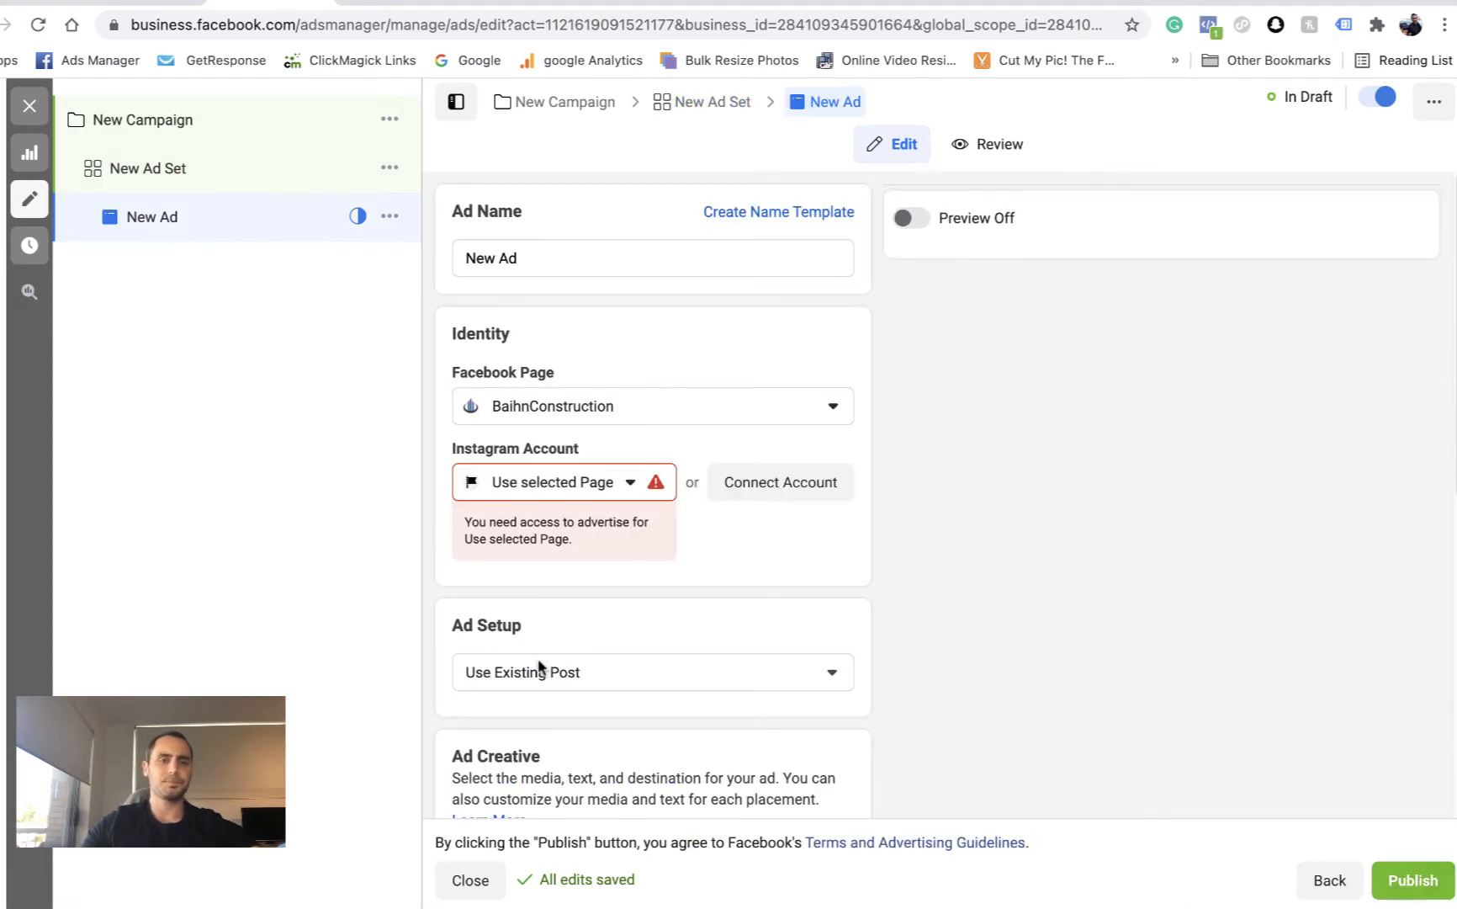
left_click(625, 481)
left_click(612, 578)
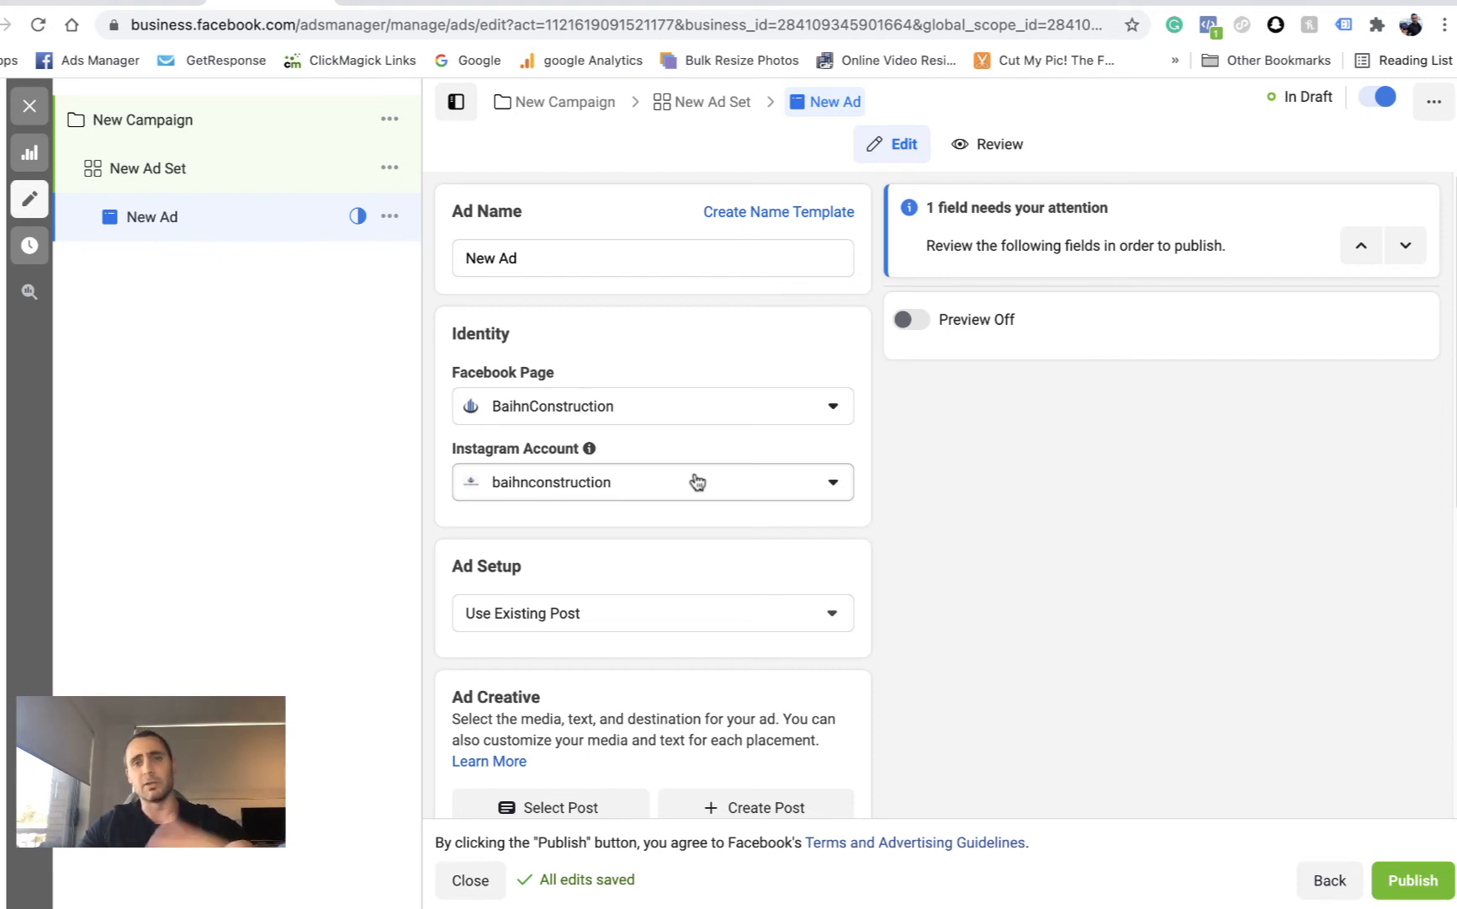
Use the existing Facebook photo post "Timber vanity popping" from May 2, 2021 as the ad creative.
scroll(508, 548, "down", 1)
scroll(509, 548, "down", 2)
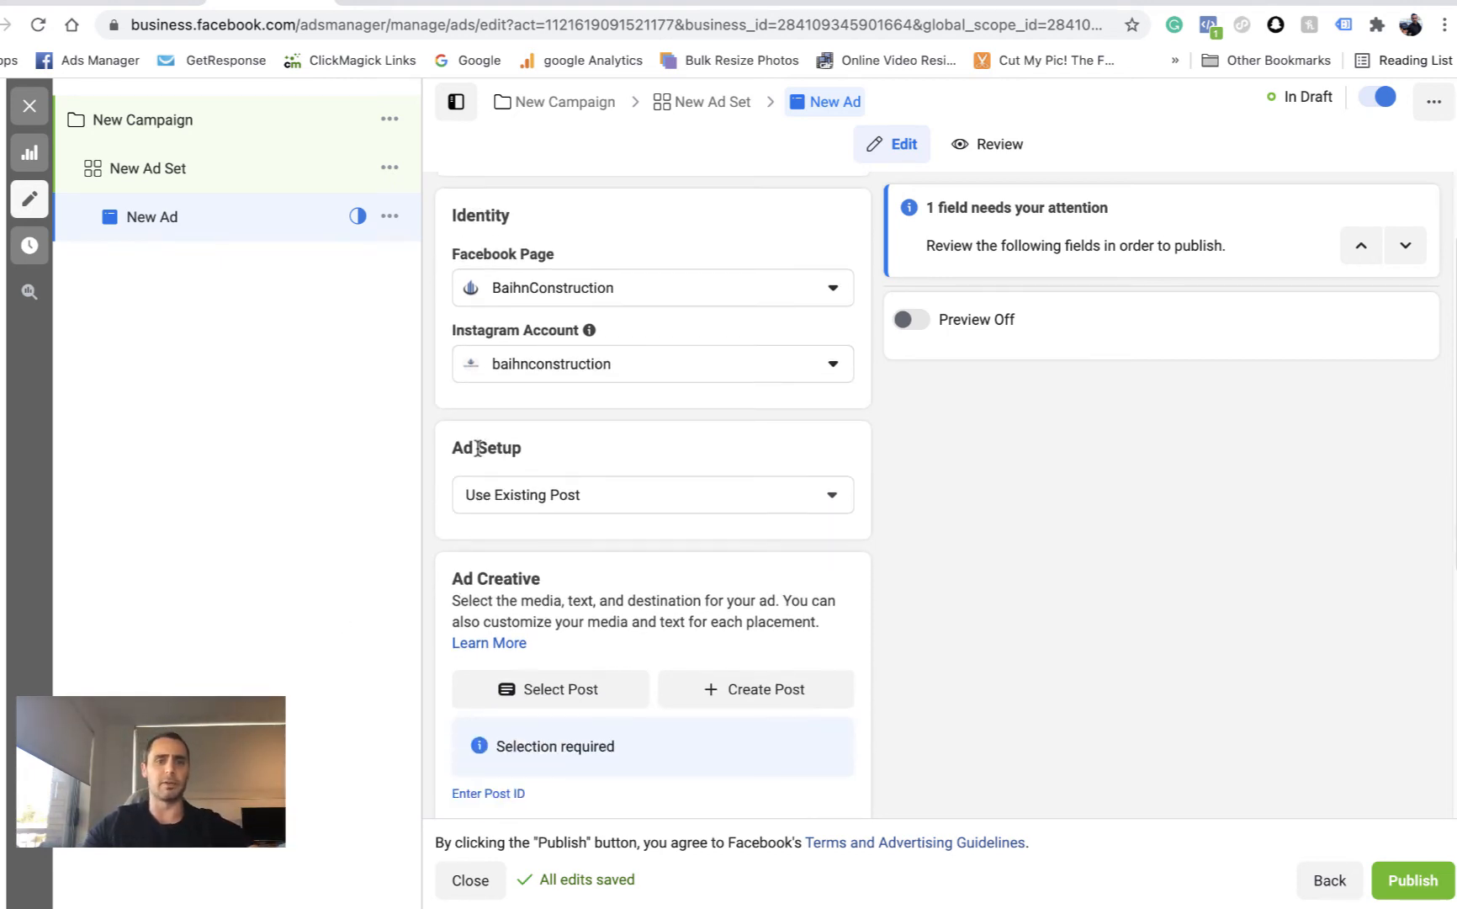
scroll(575, 447, "down", 3)
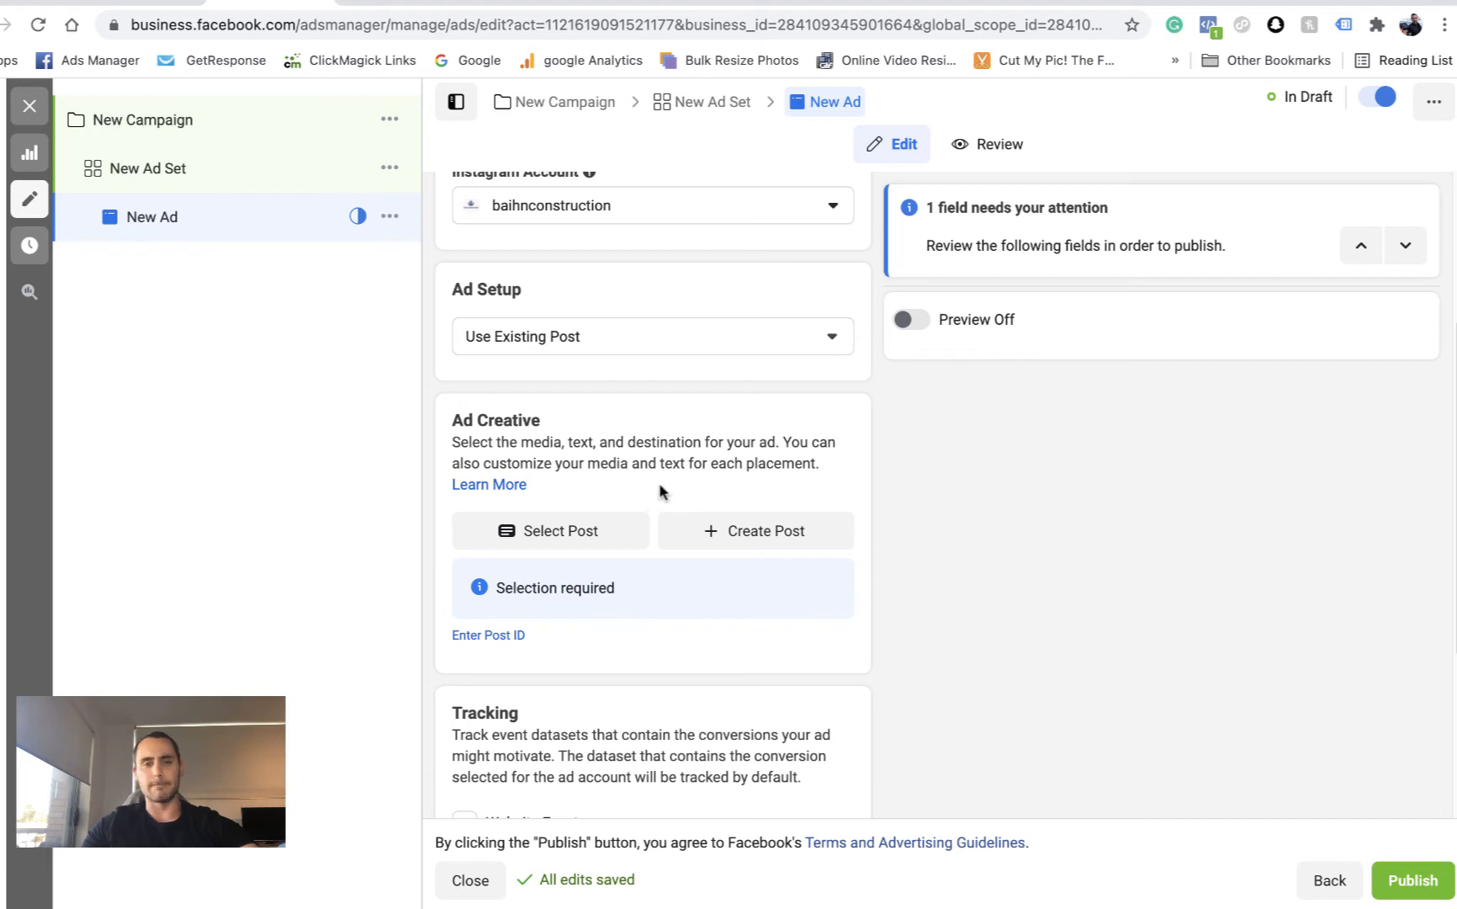
scroll(652, 471, "down", 1)
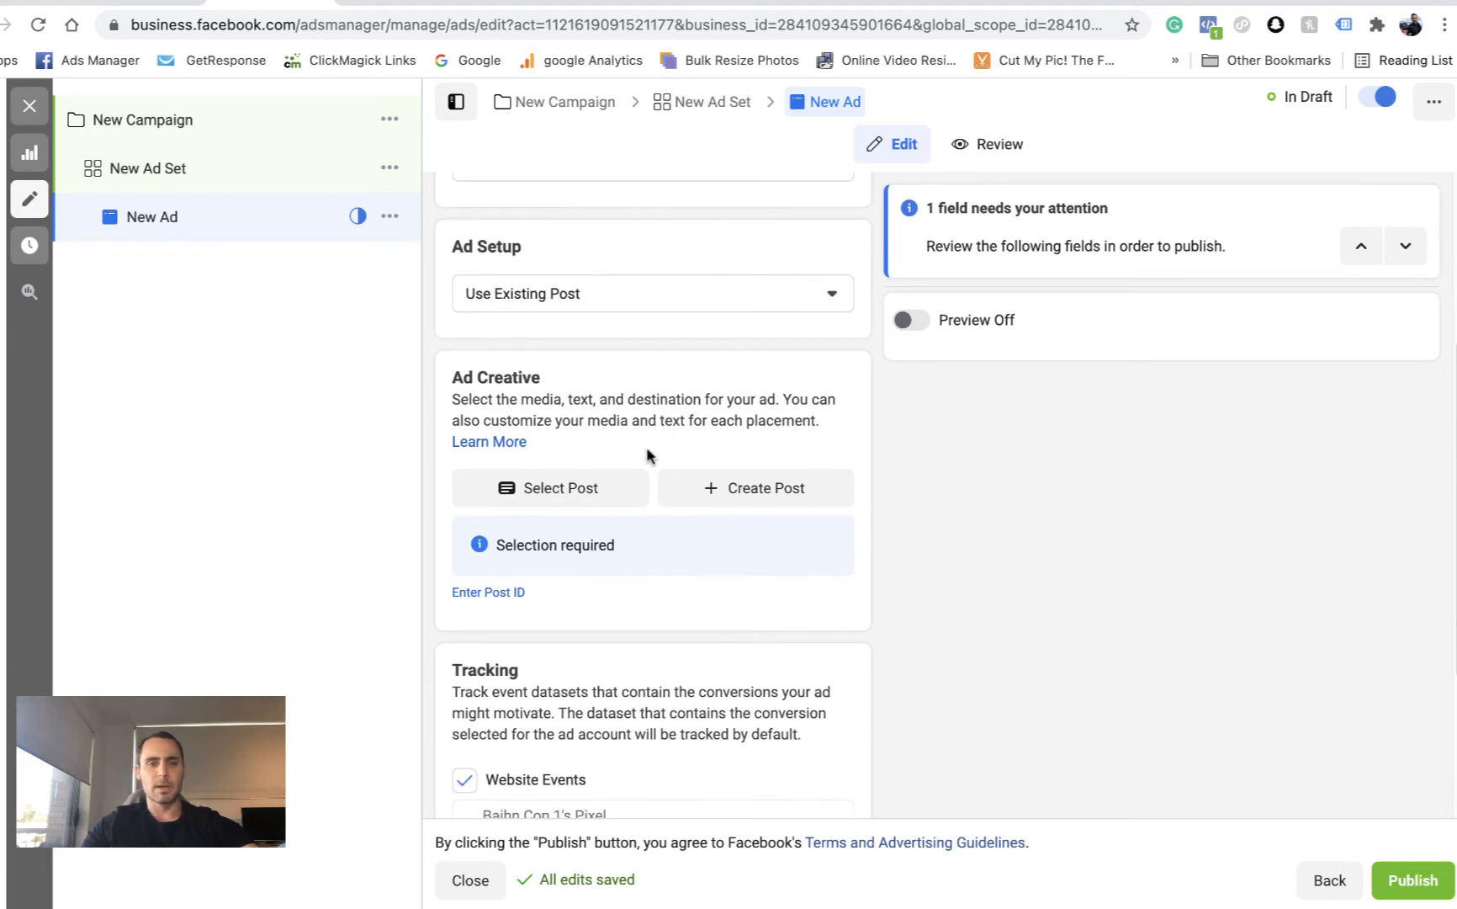
left_click(587, 490)
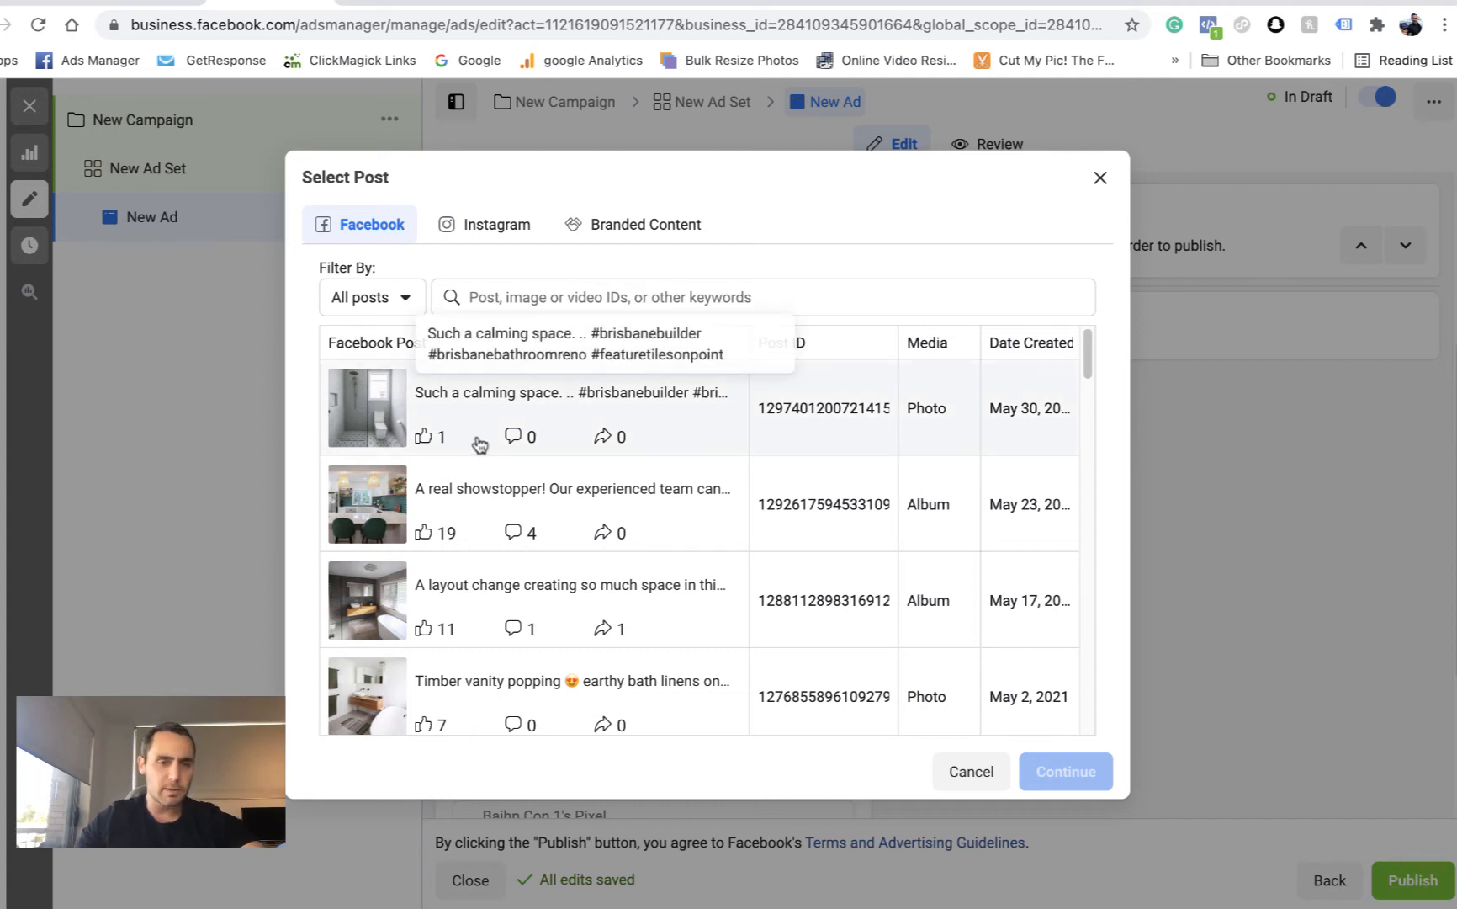
scroll(505, 454, "down", 1)
scroll(484, 499, "down", 2)
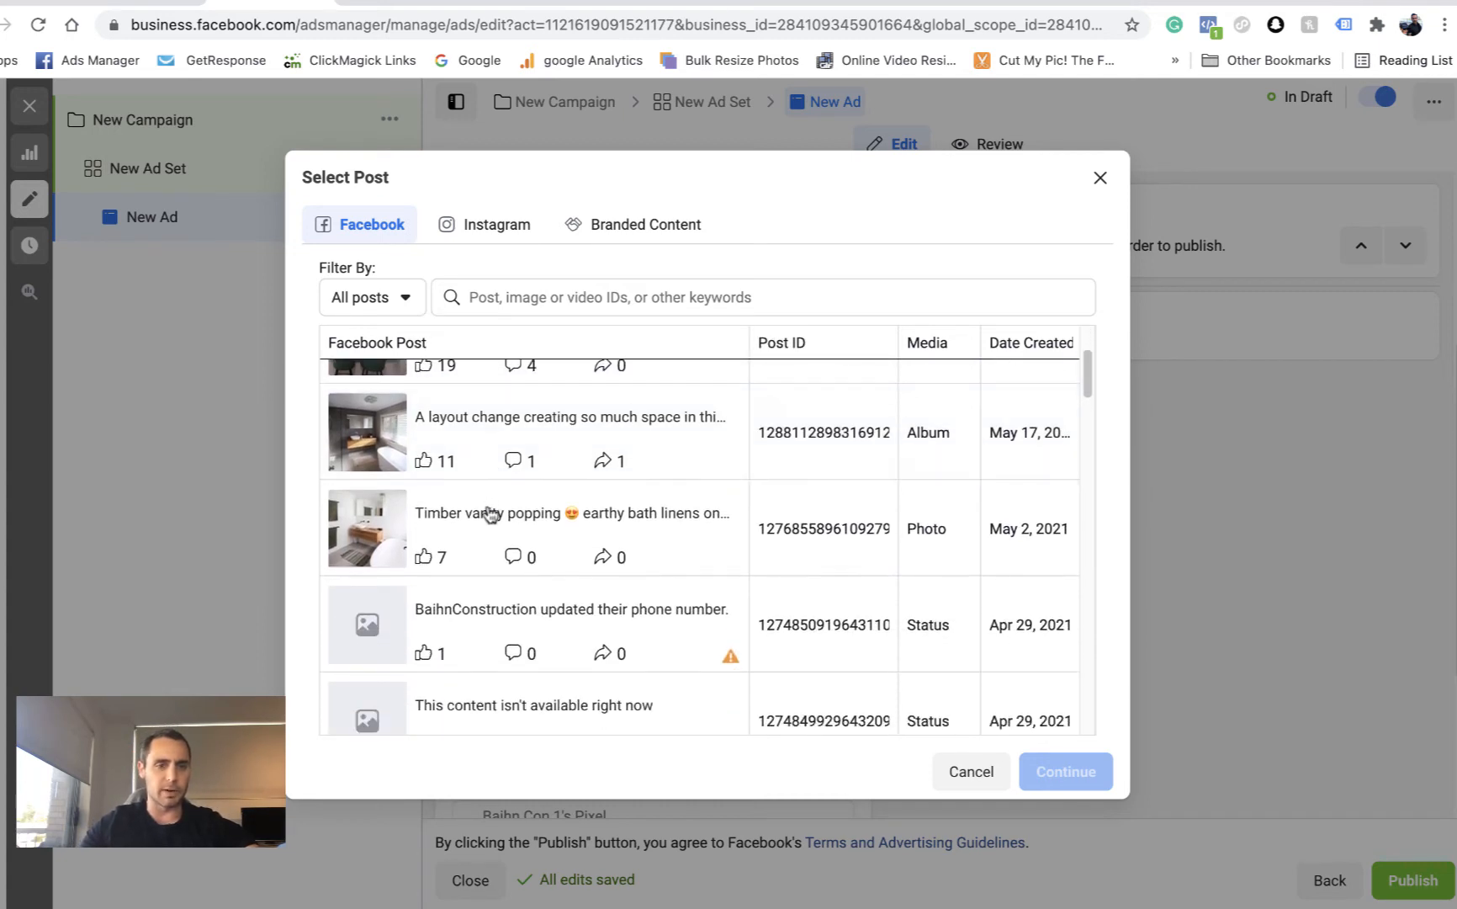
left_click(485, 523)
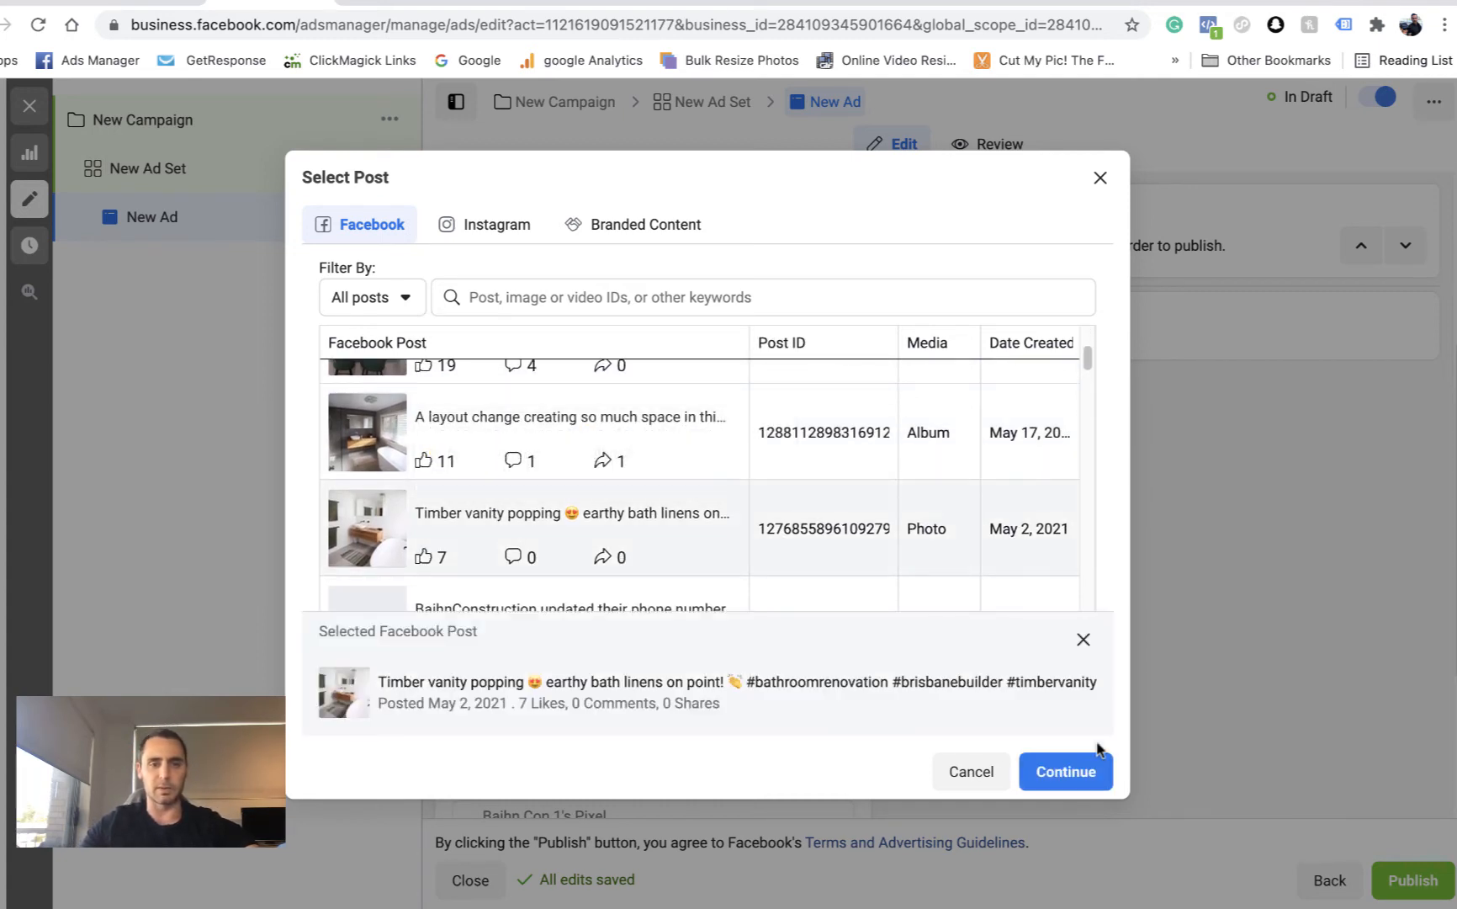
left_click(1066, 770)
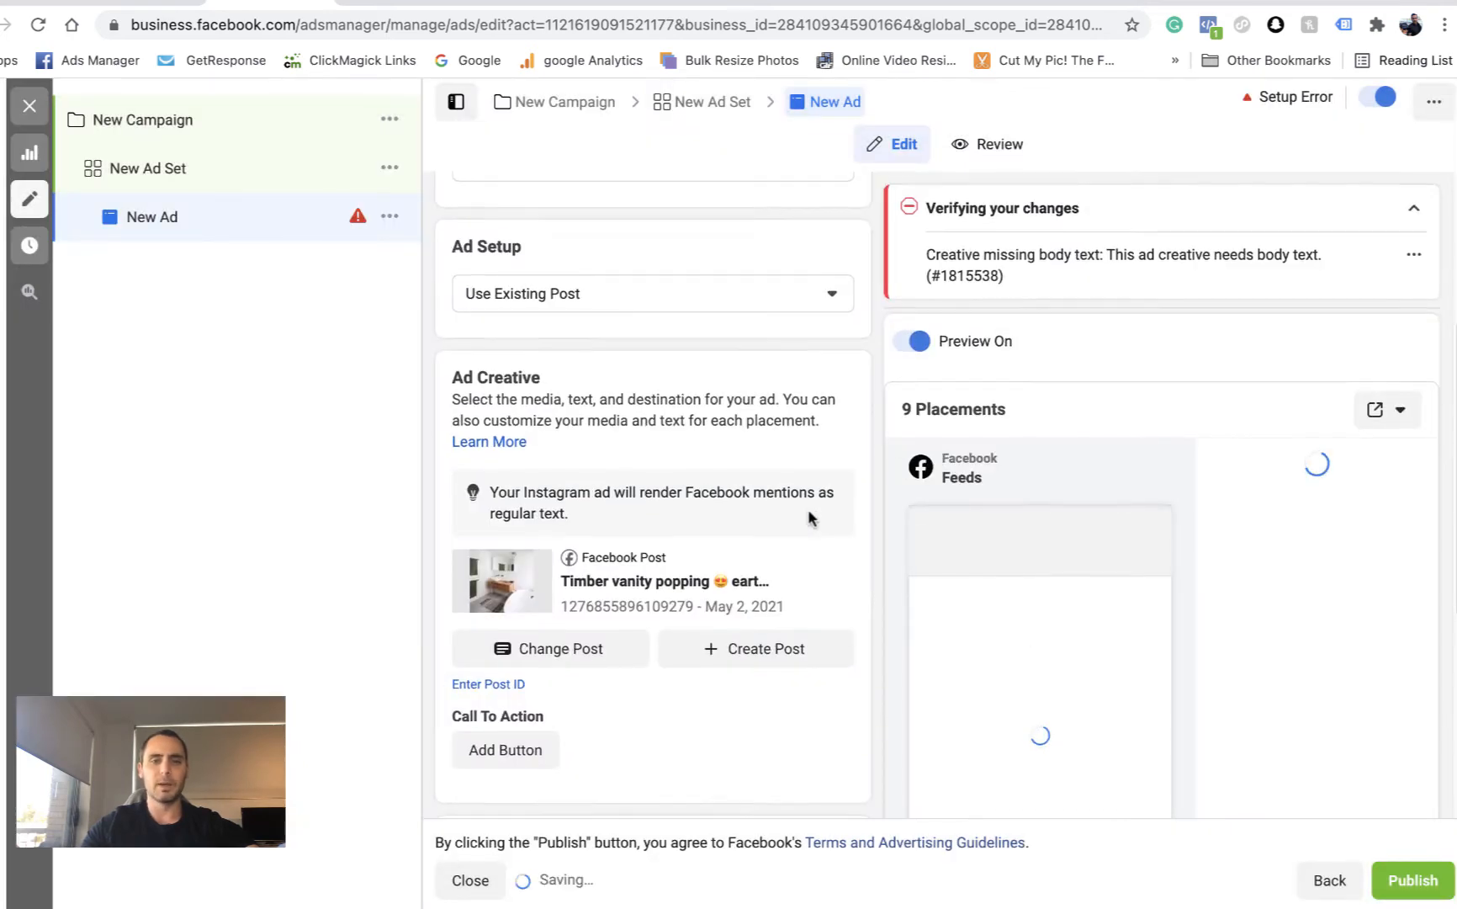
Examine the post's call-to-action form without adding a button, and look over the ad preview and tracking settings.
scroll(782, 505, "down", 2)
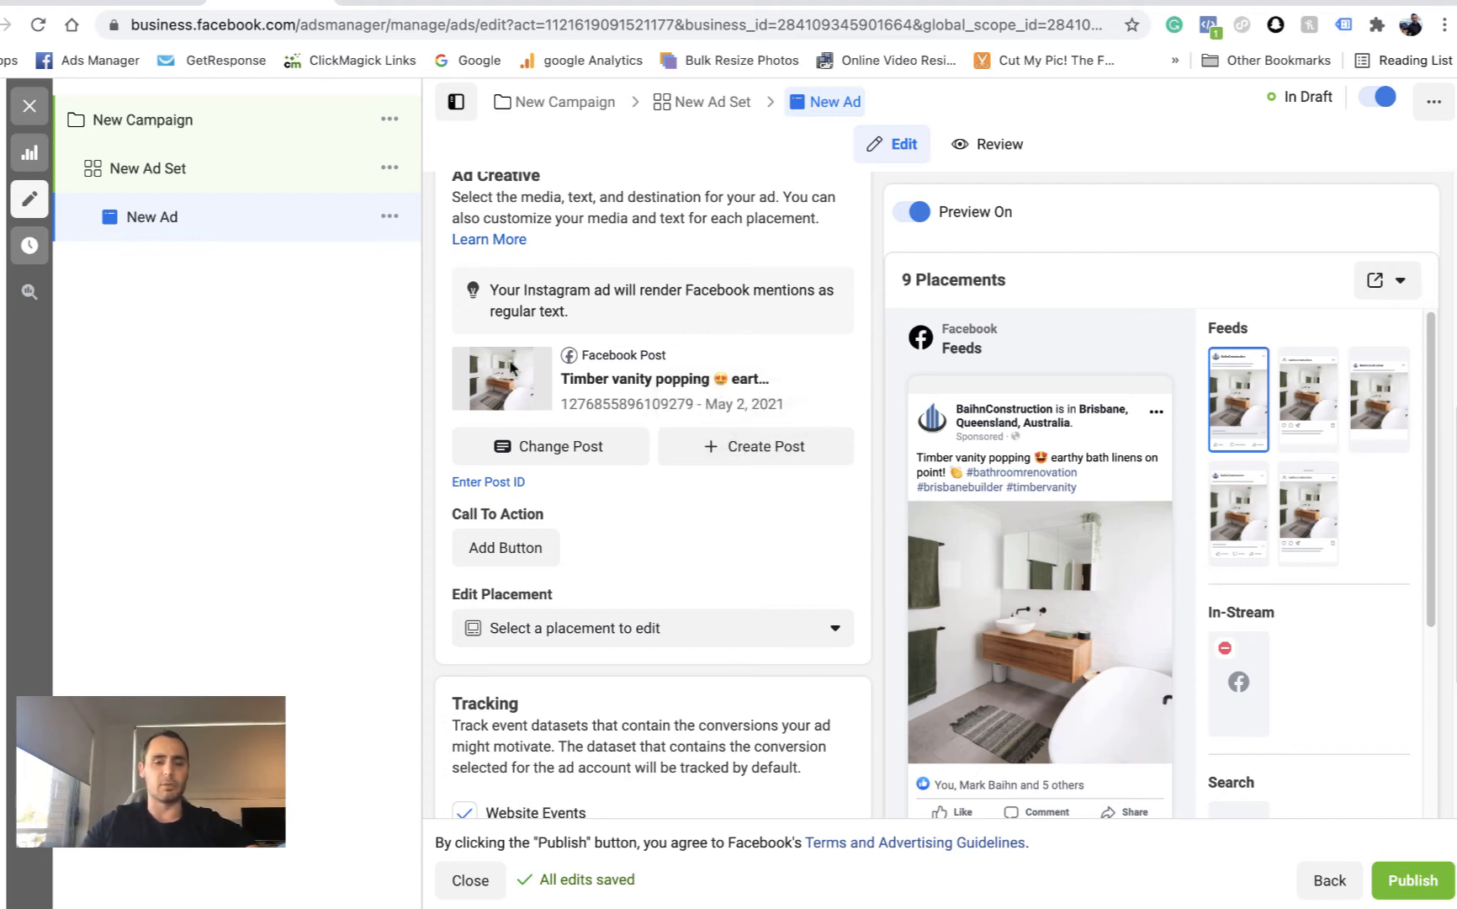
scroll(517, 522, "down", 1)
left_click(506, 508)
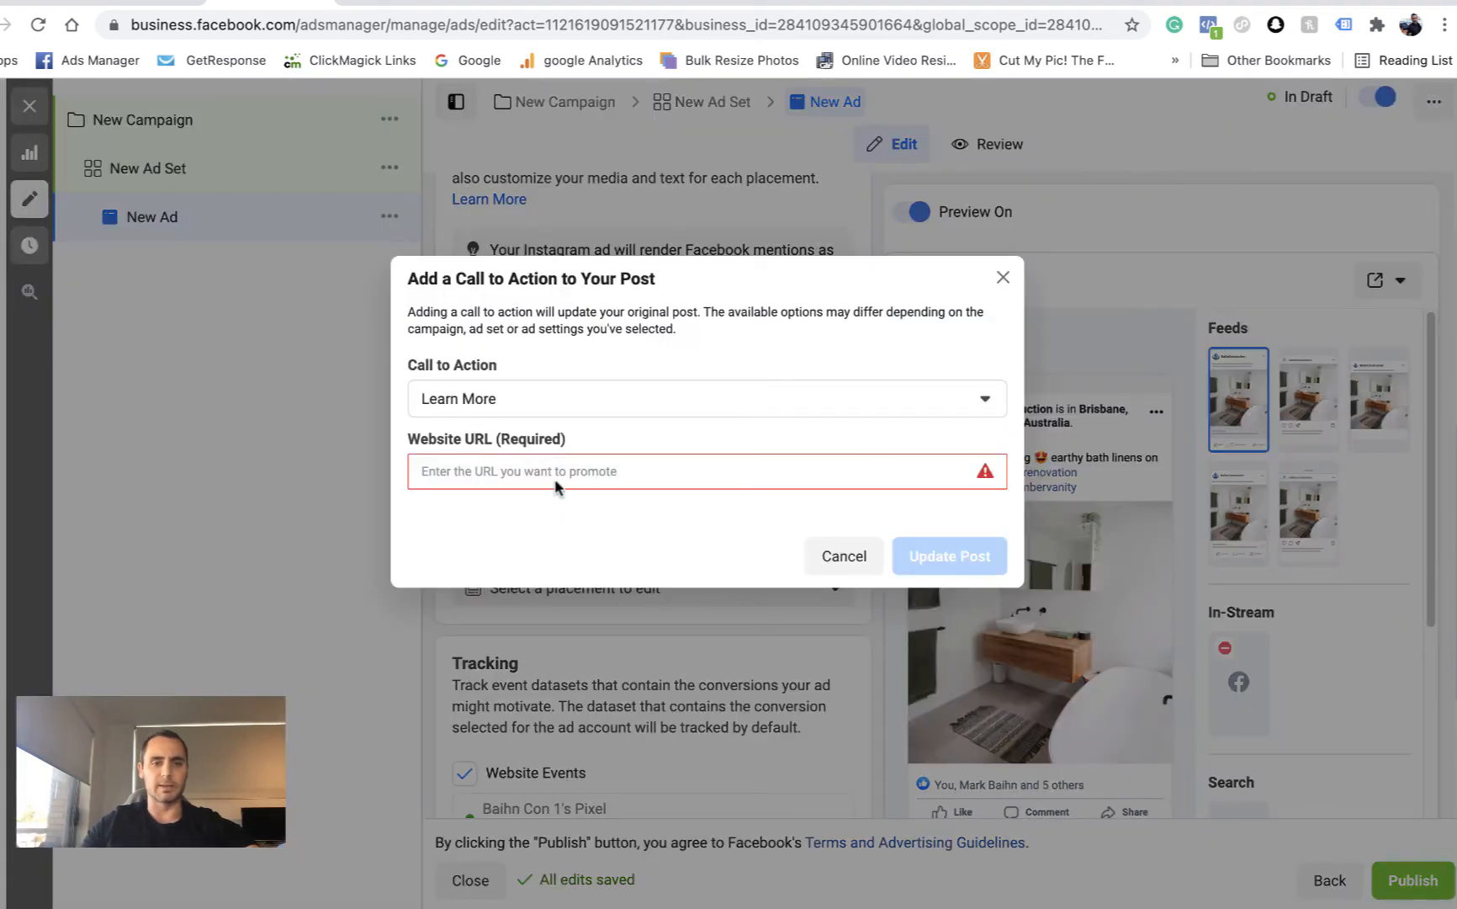
left_click(1006, 279)
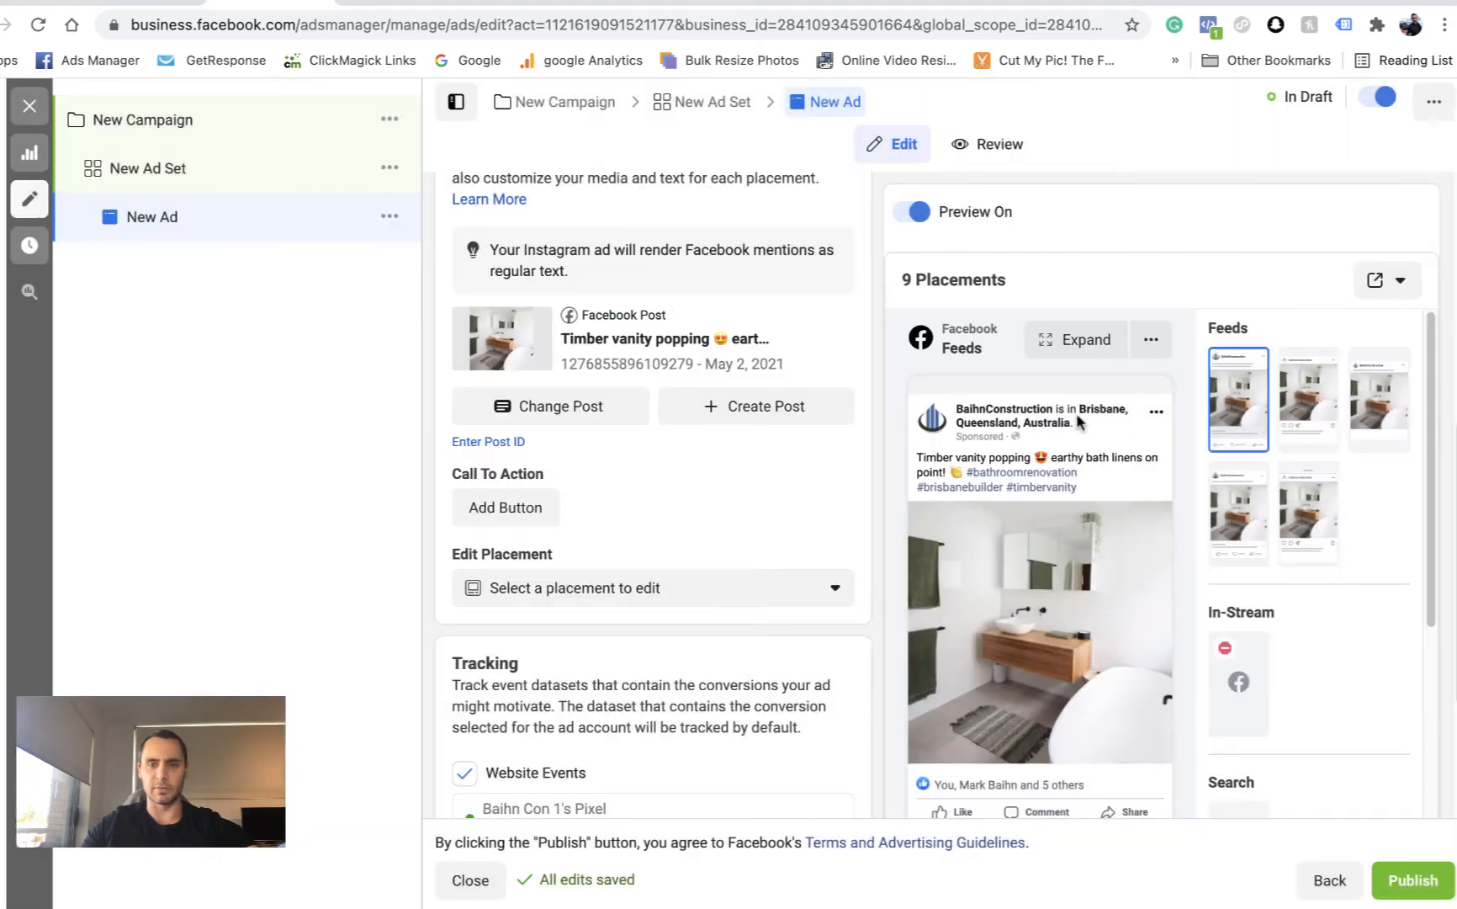
scroll(655, 478, "down", 1)
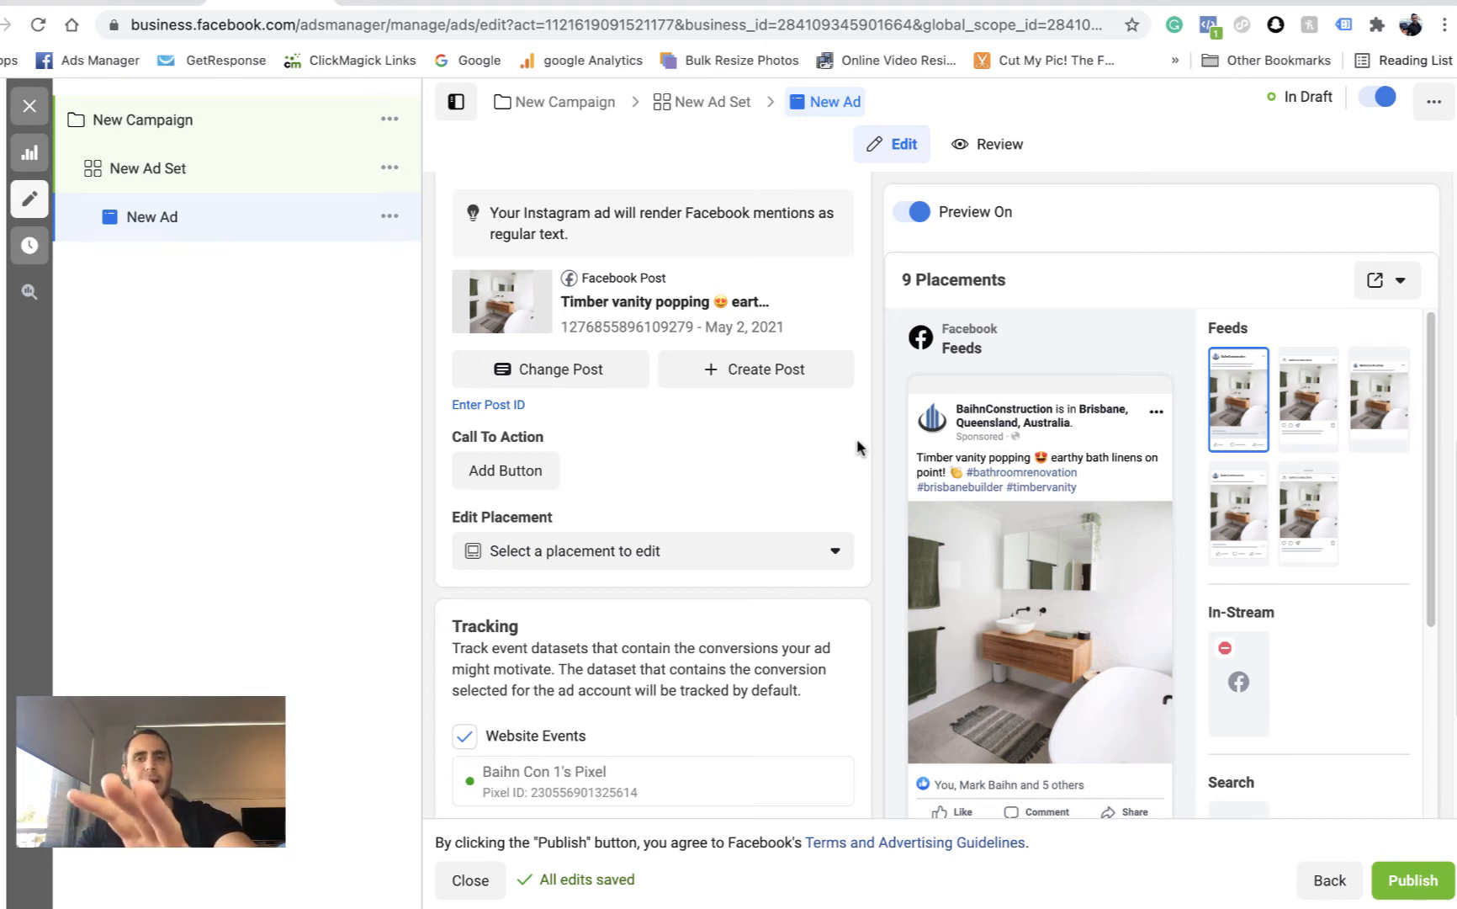
mouse_move(986, 703)
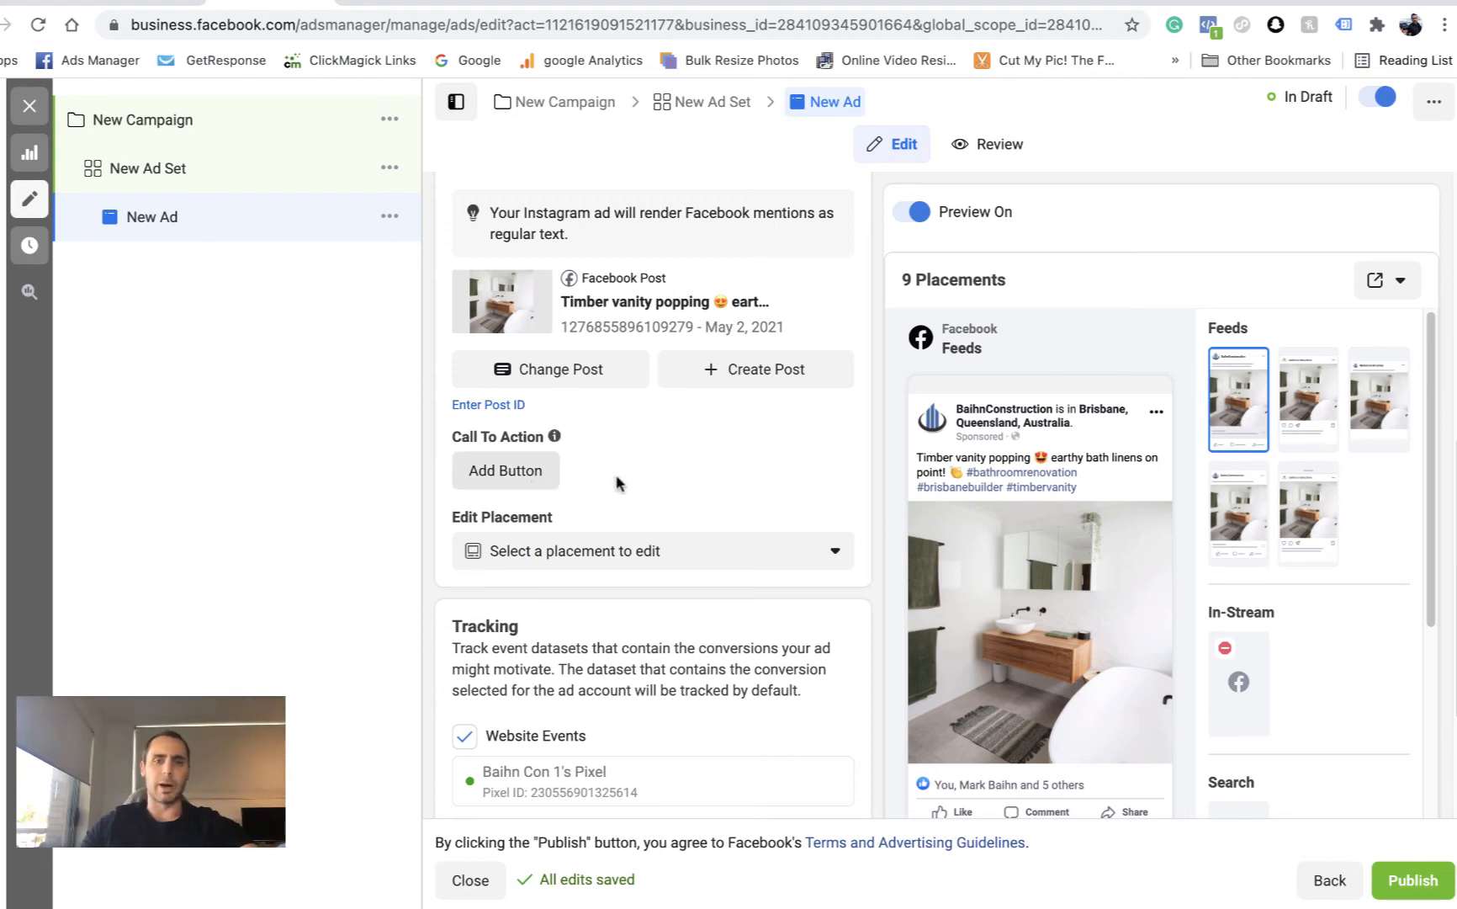
scroll(691, 471, "down", 1)
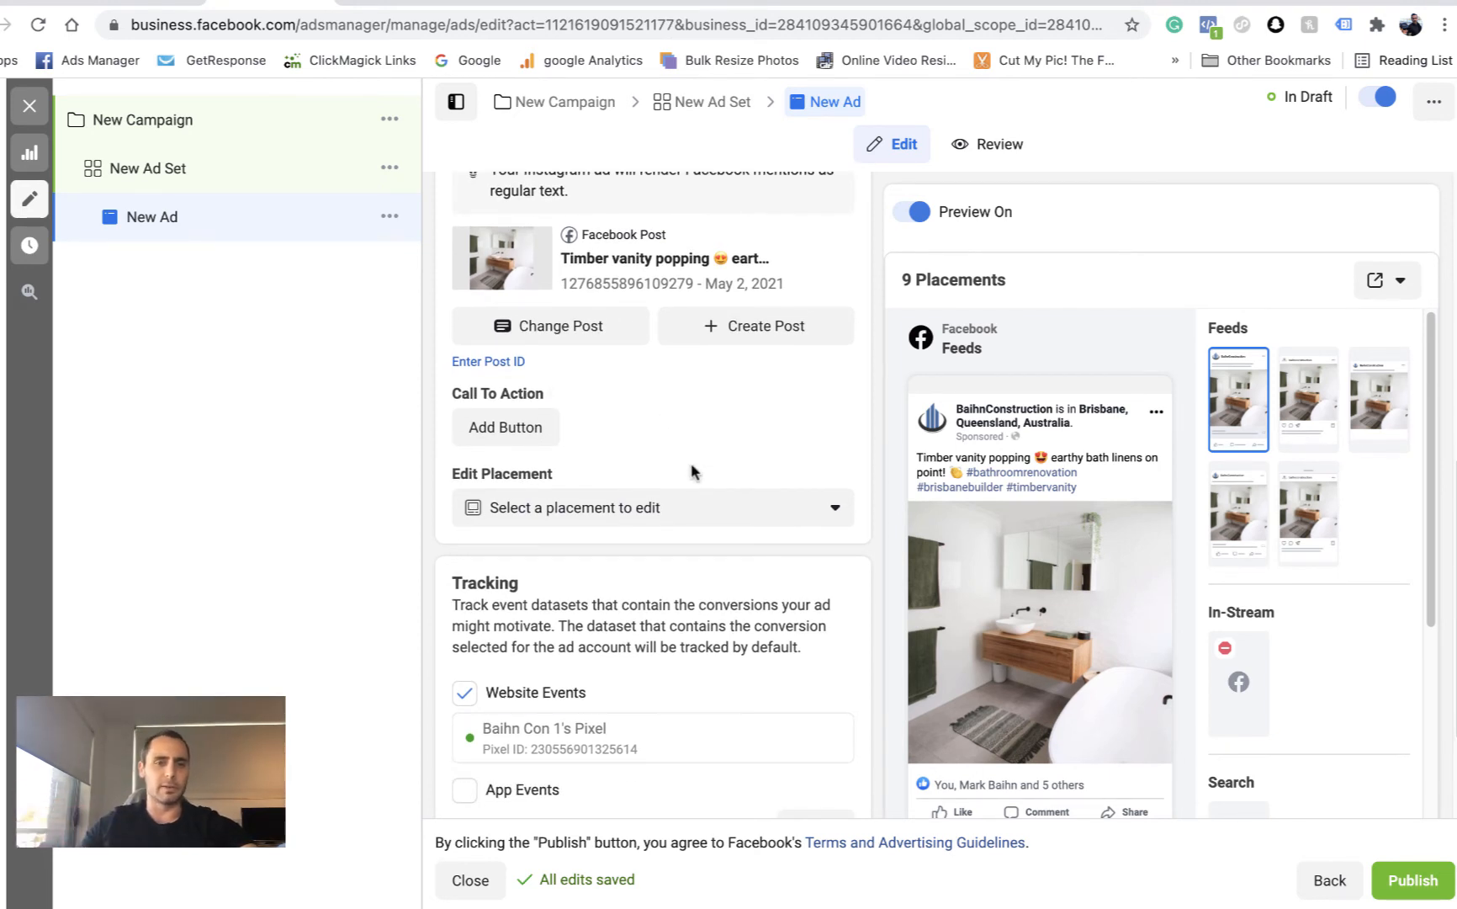
Review the complete ad setup, from its name, identity and existing-post creative through to the call-to-action and website event tracking settings.
mouse_move(1100, 446)
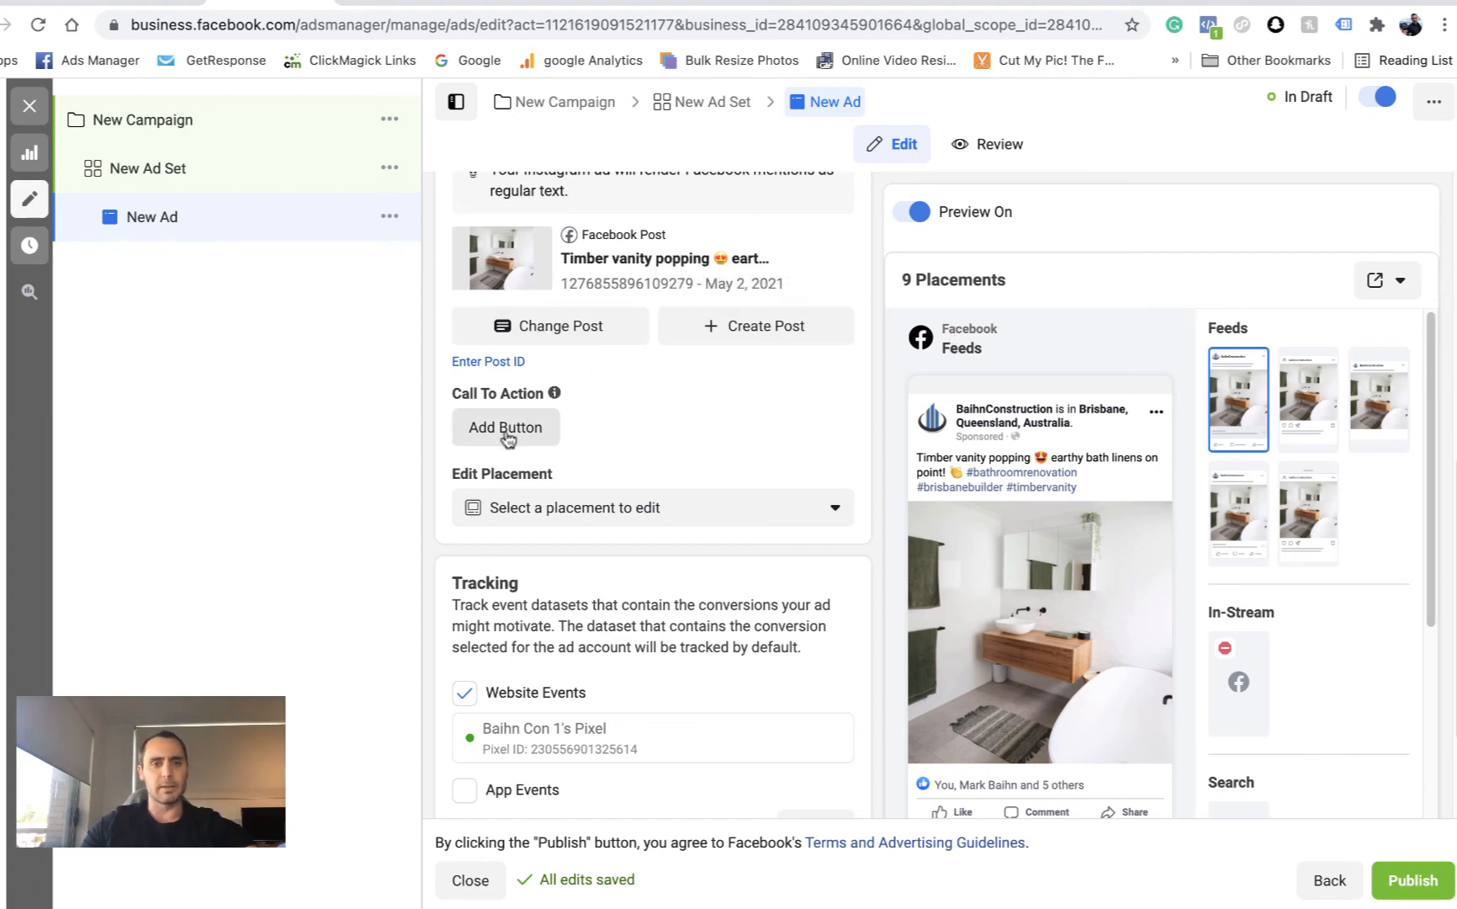
scroll(507, 438, "down", 1)
scroll(535, 446, "down", 2)
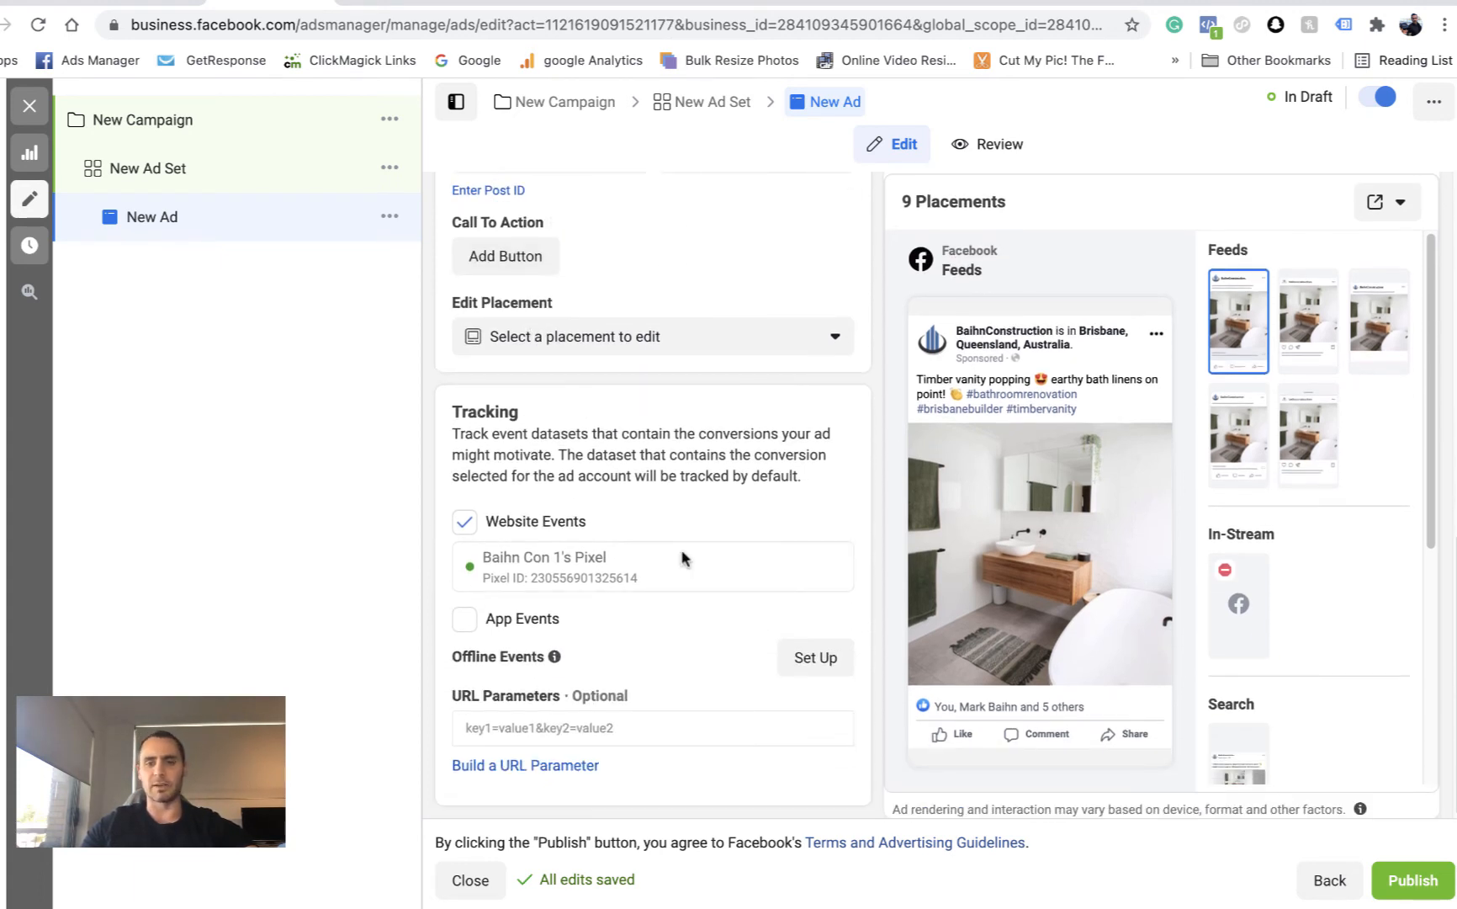
scroll(683, 553, "up", 5)
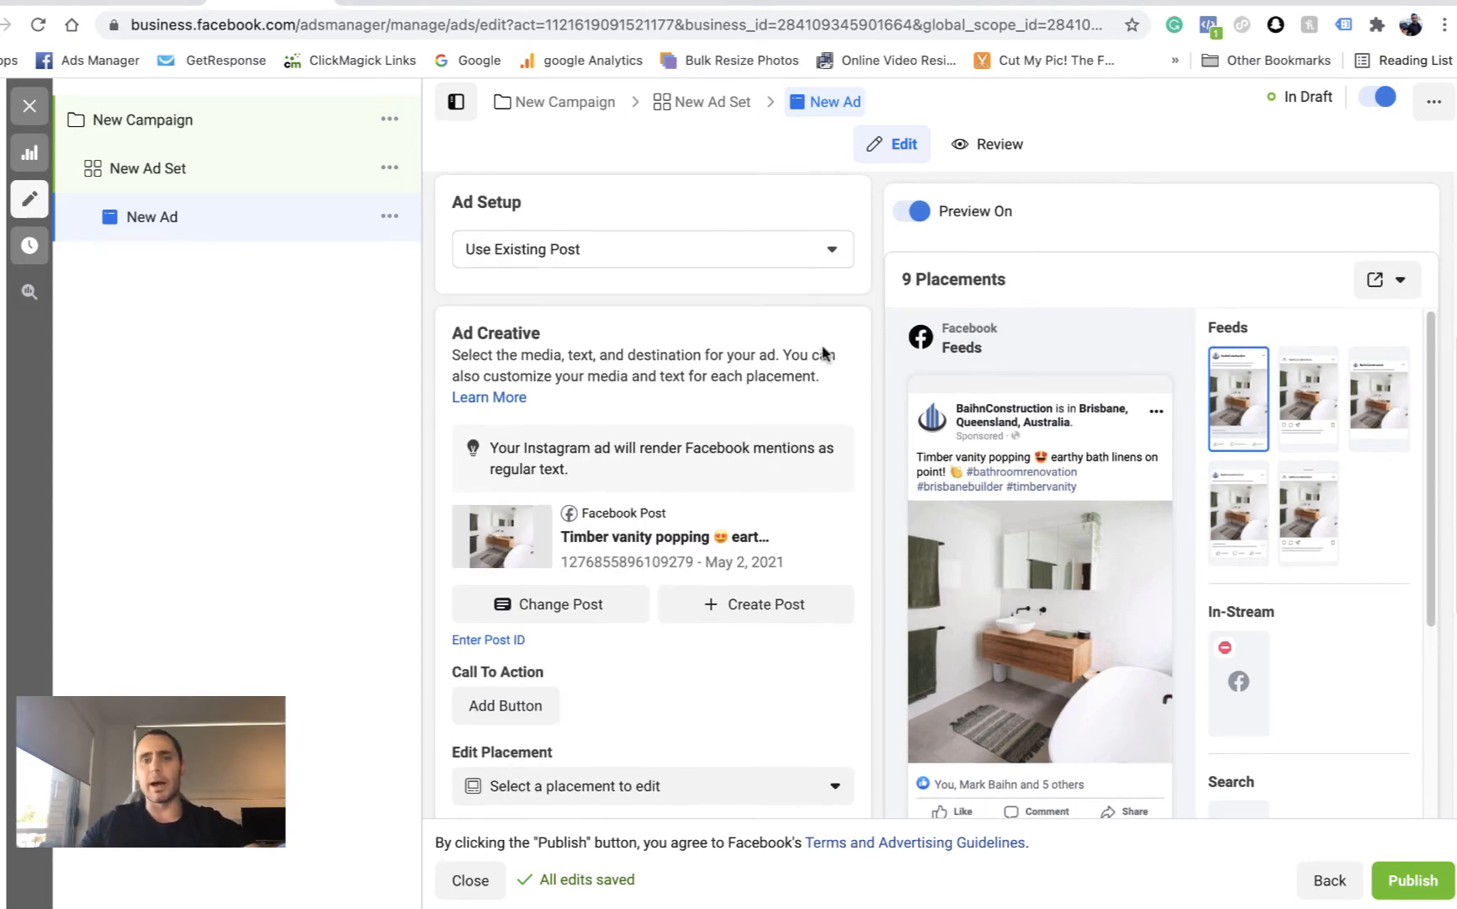
scroll(764, 415, "down", 6)
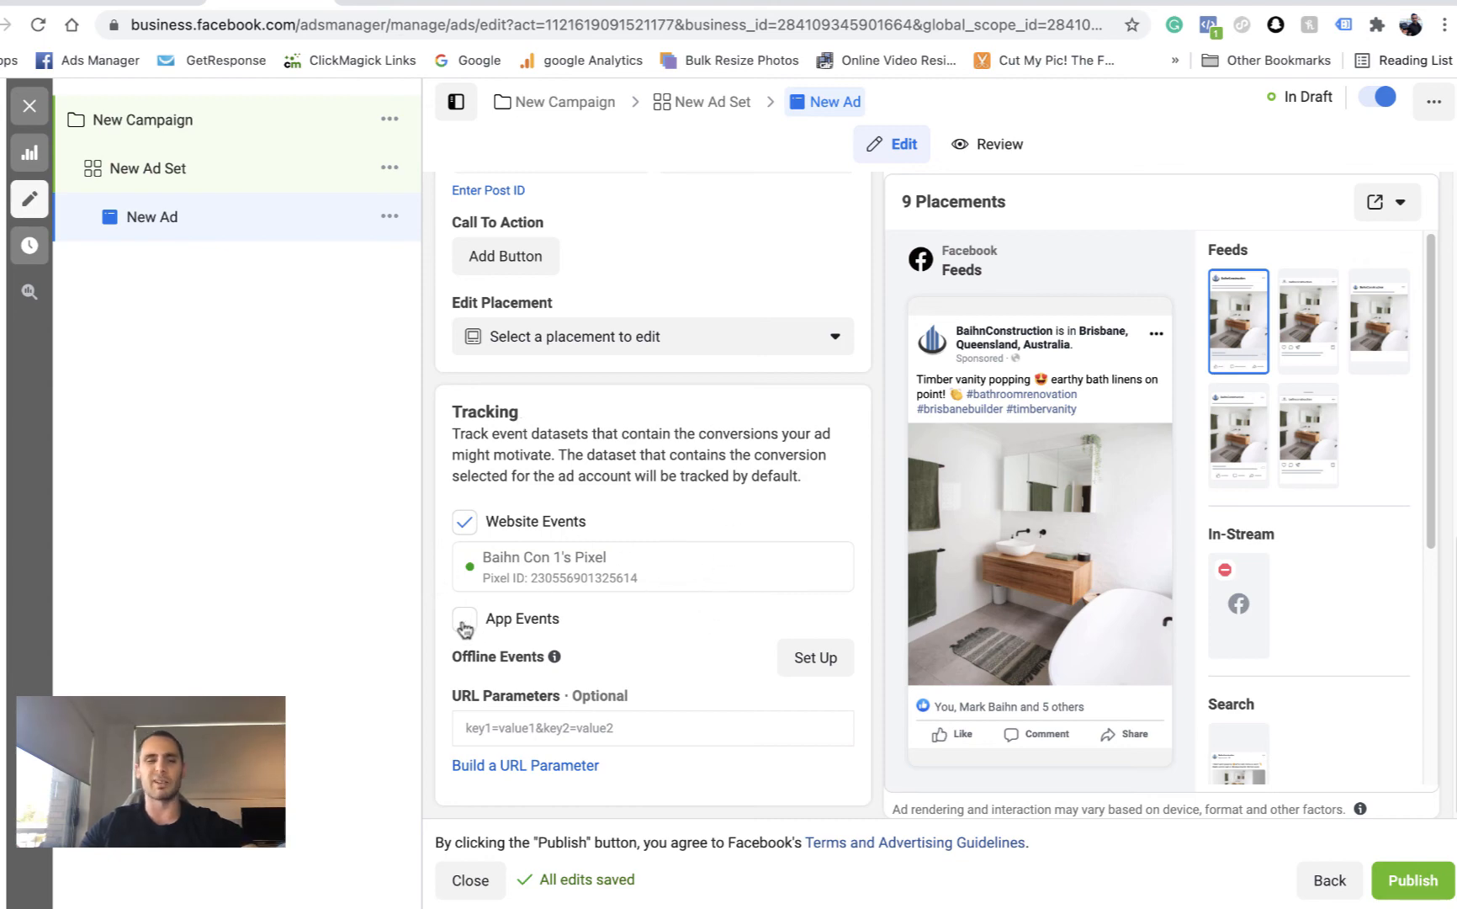
scroll(649, 562, "up", 3)
scroll(649, 562, "up", 8)
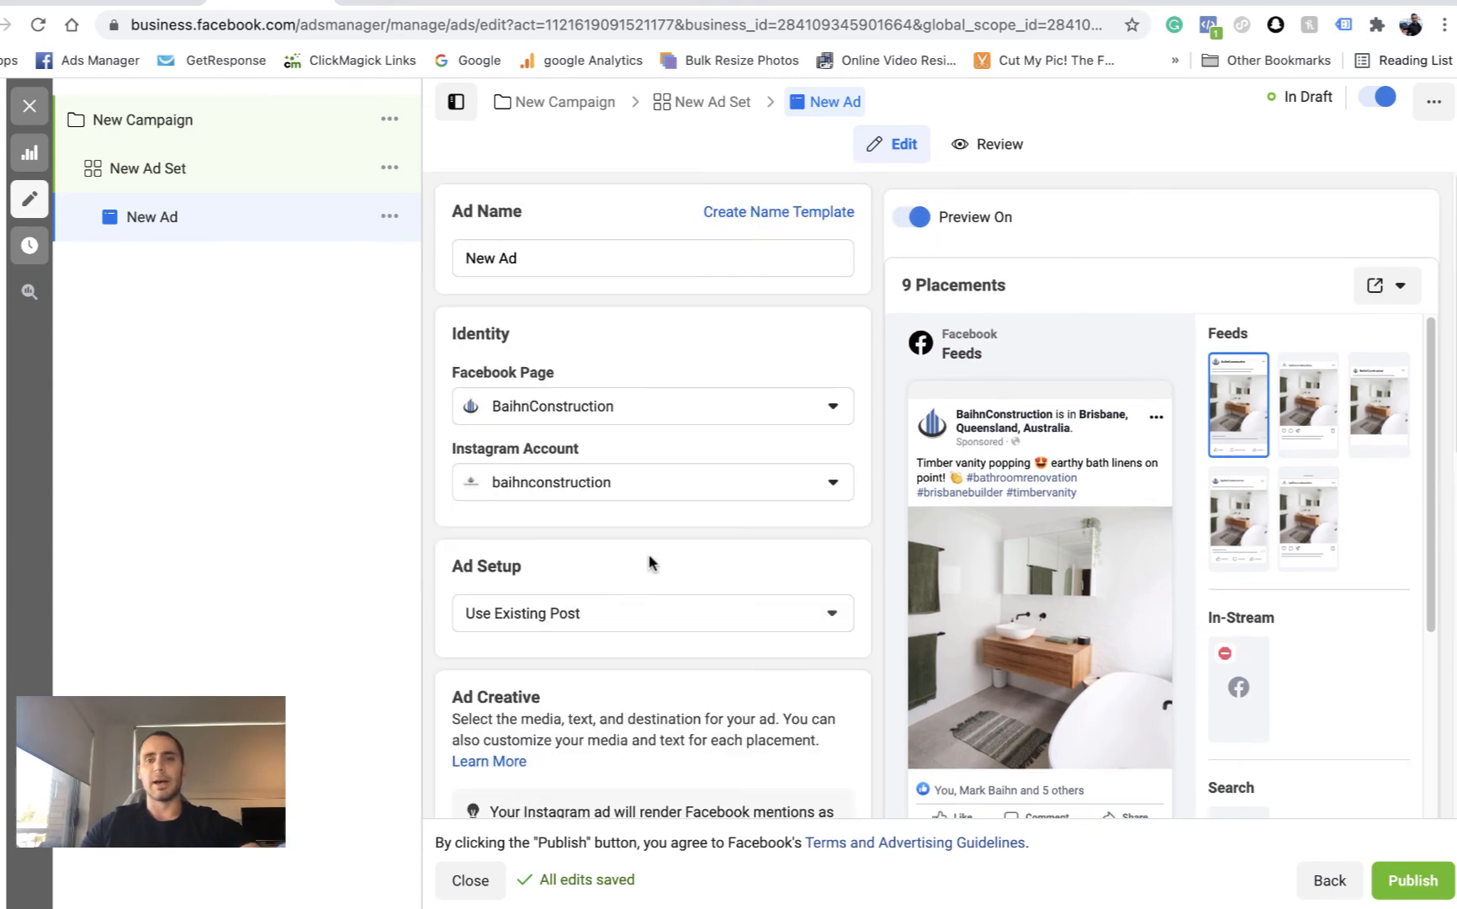
scroll(752, 532, "down", 10)
scroll(629, 482, "down", 1)
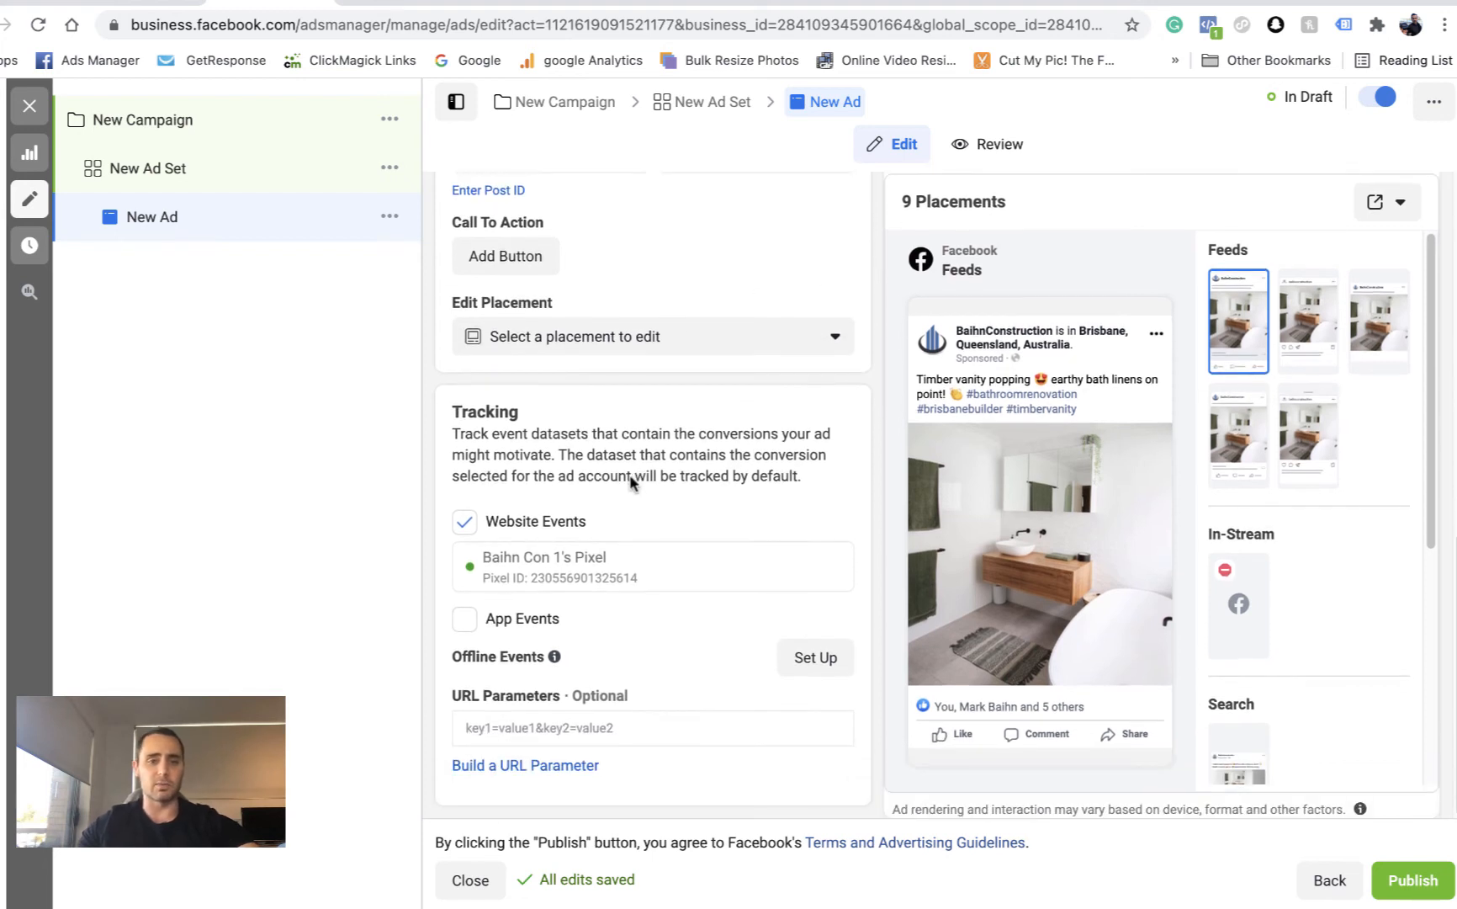